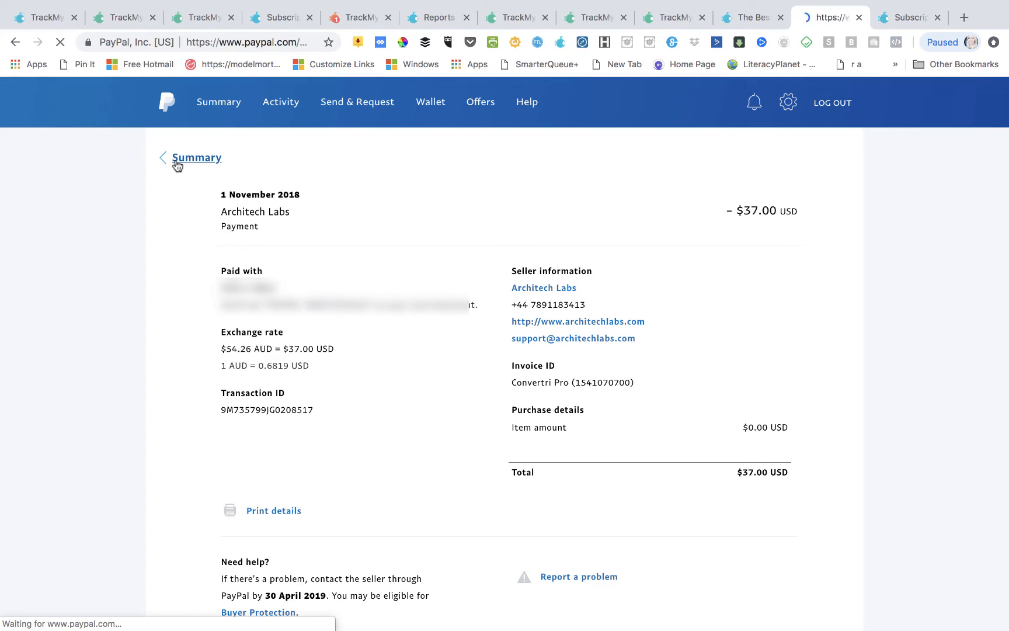
- Open the 1 November 2018 Architech Labs $37.00 payment in PayPal and bring up the TrackMySubs extension
scroll(383, 381, down, 4)
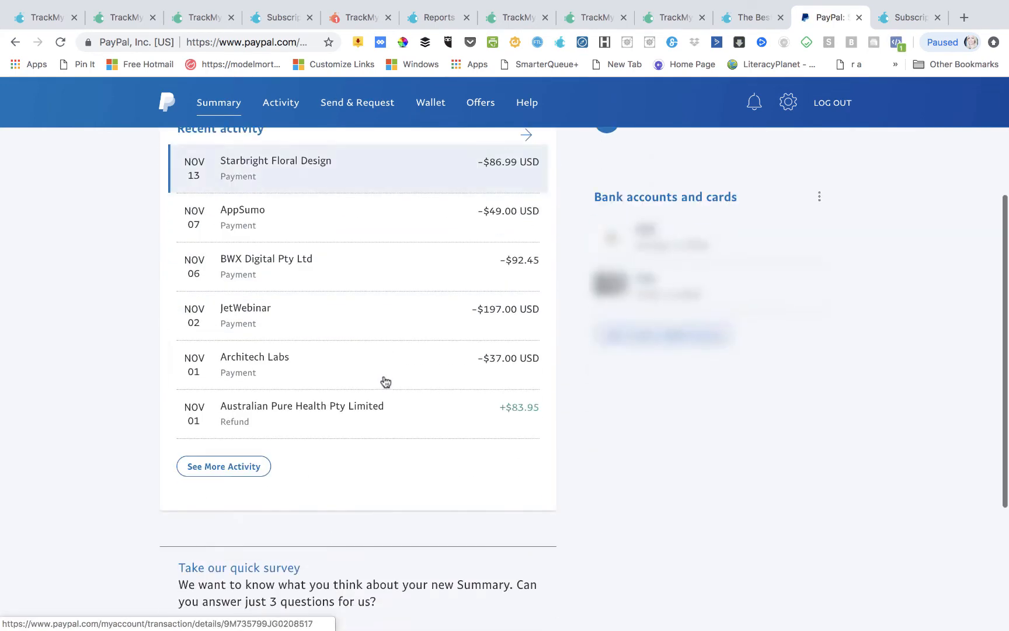
click(244, 366)
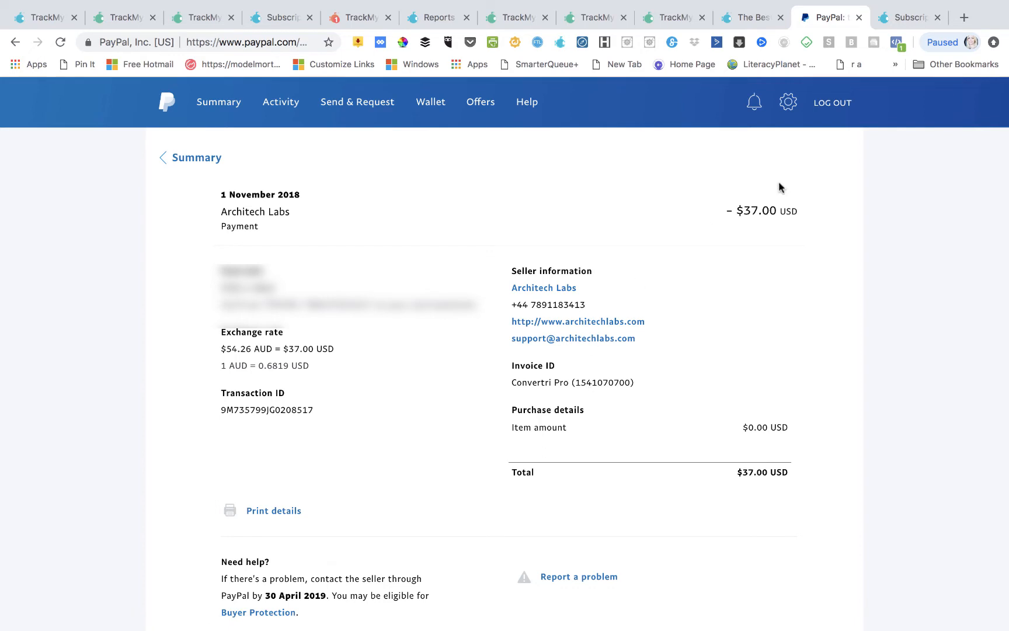
click(559, 43)
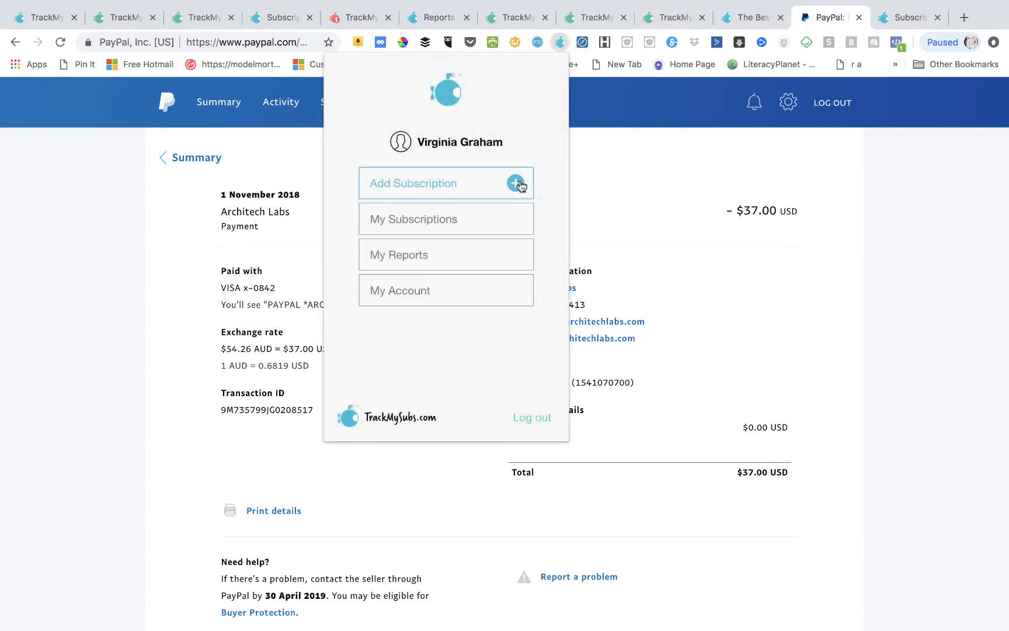
- Start a new subscription for the company Convertri, marked as not a trial
click(514, 184)
click(392, 168)
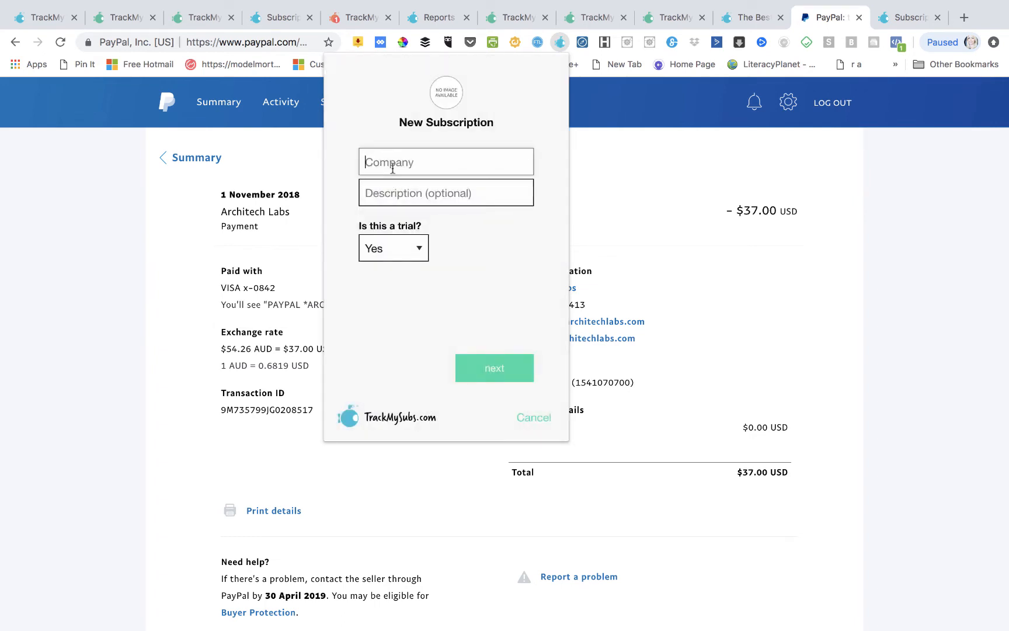
text(Convert)
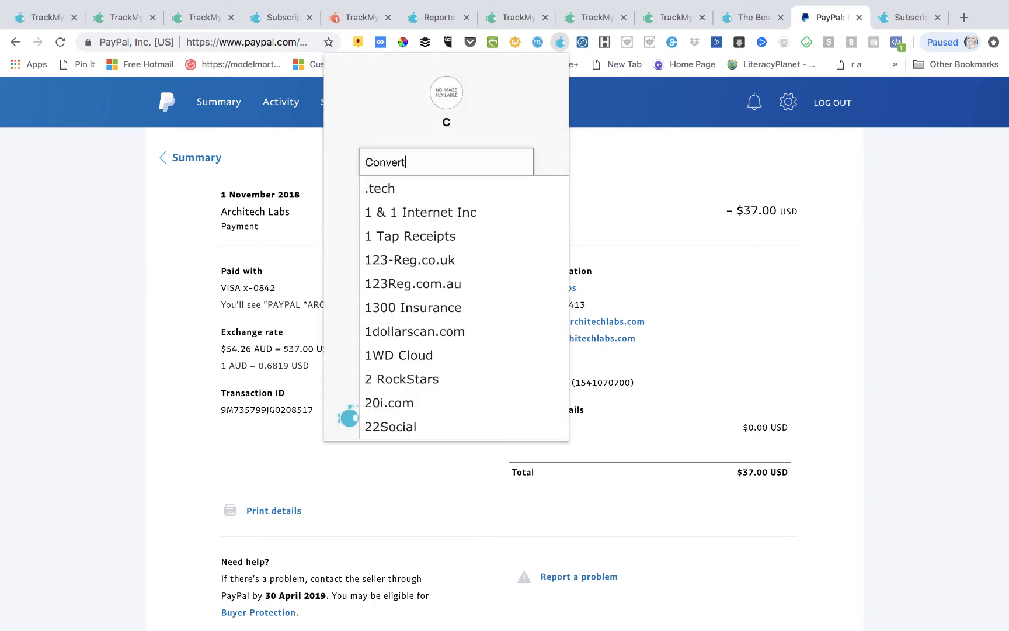
text(ri)
click(397, 188)
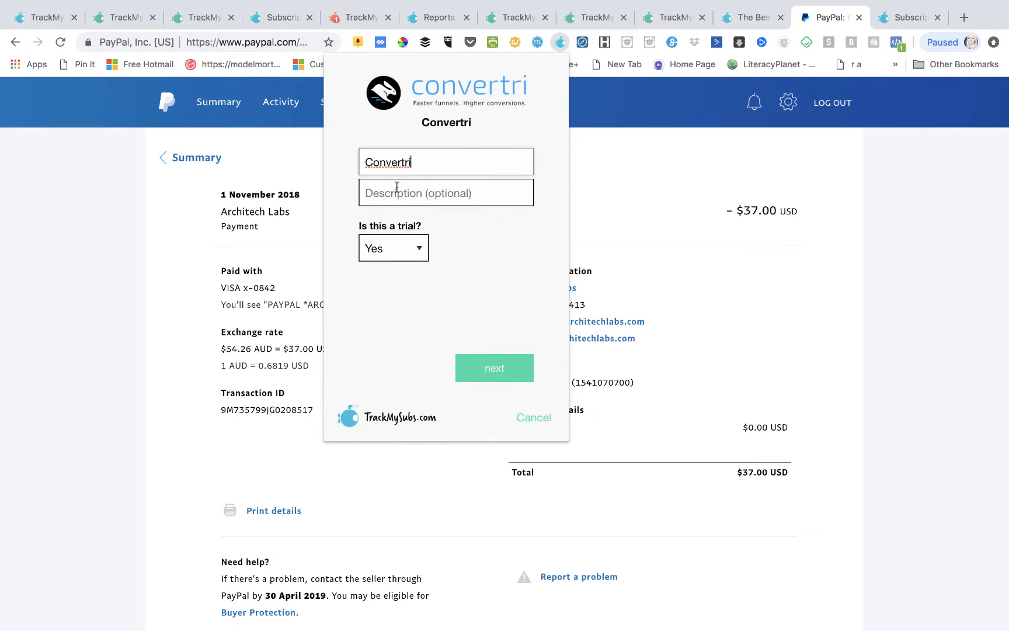
click(415, 249)
click(408, 264)
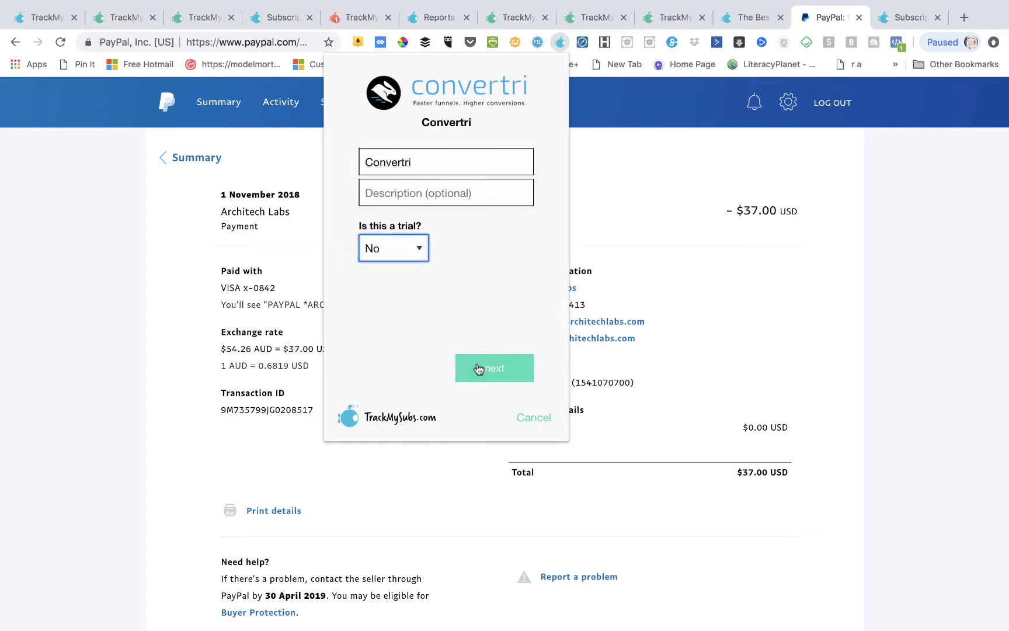
click(479, 368)
- Set Convertri's renewal date to 1 December 2018
click(379, 158)
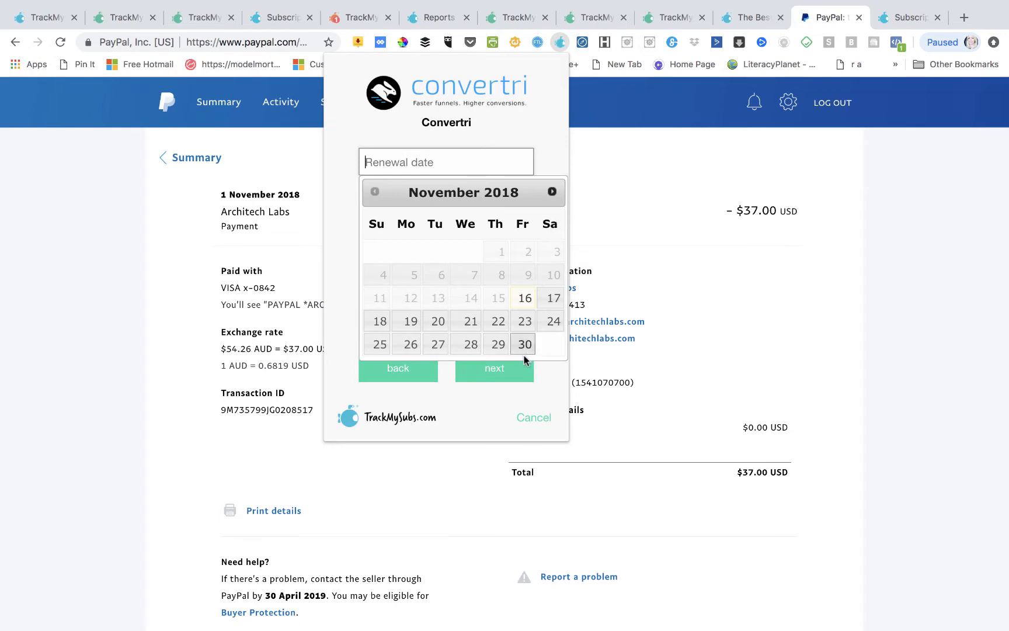
click(508, 378)
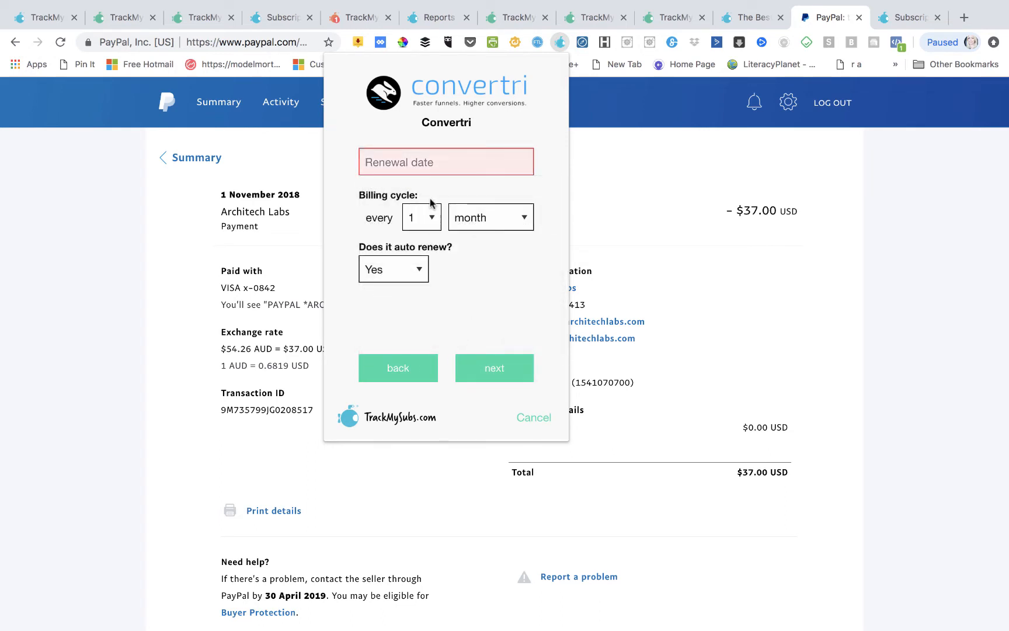
click(430, 164)
click(554, 193)
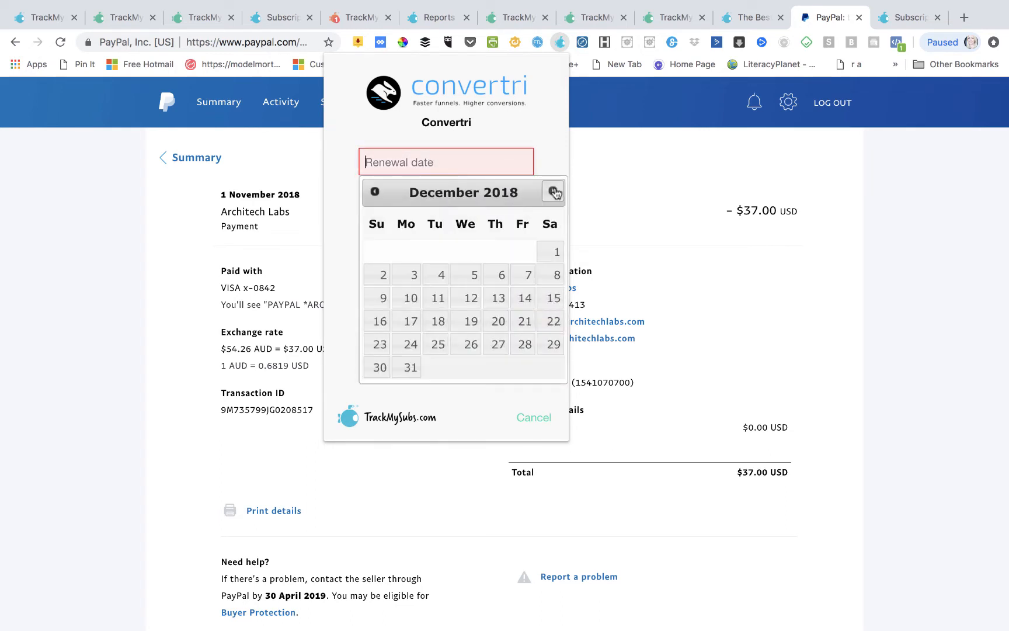
click(554, 253)
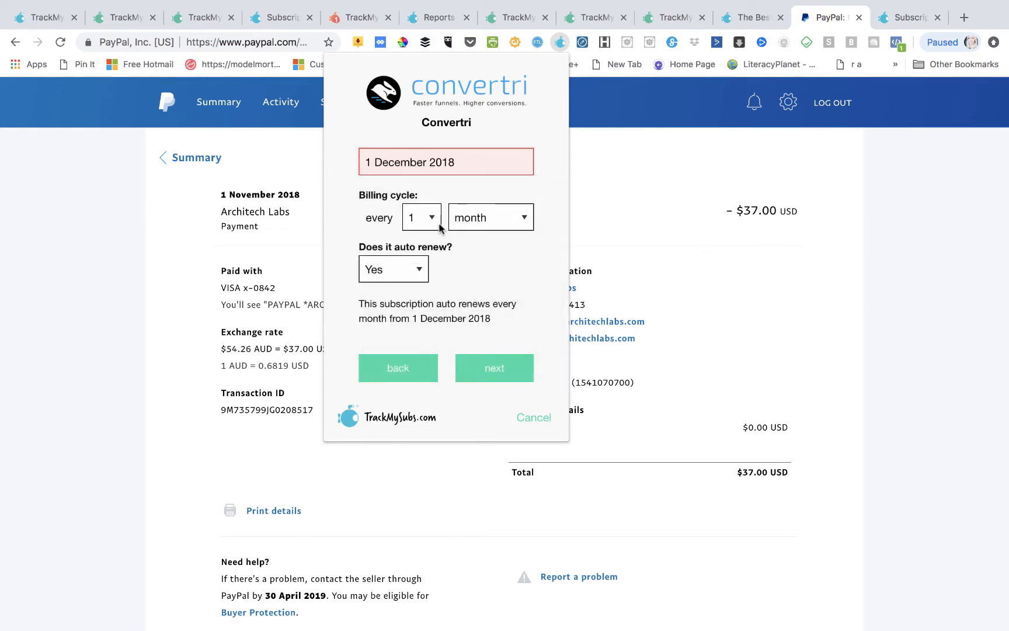
click(506, 372)
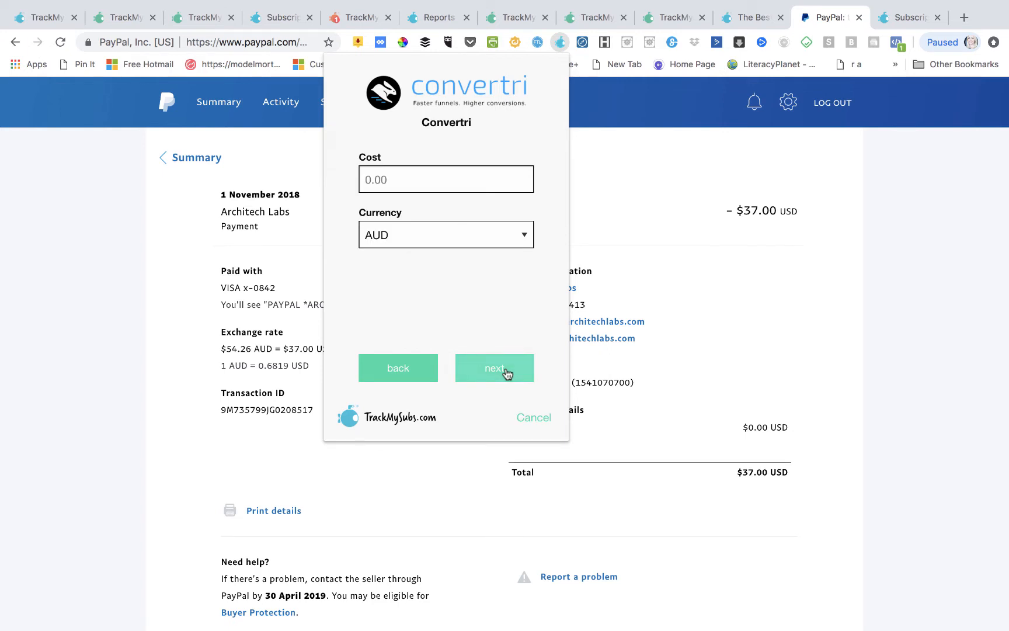
- Set the cost to 37.00 USD, add a 3-day reminder, and save Convertri
click(371, 179)
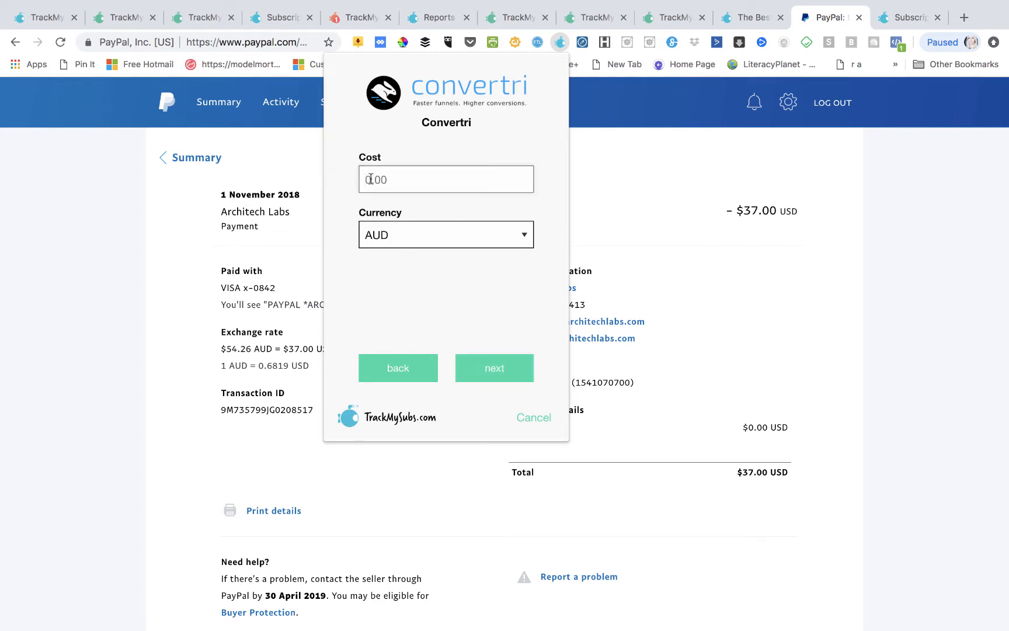
text(37.00)
click(406, 244)
click(407, 250)
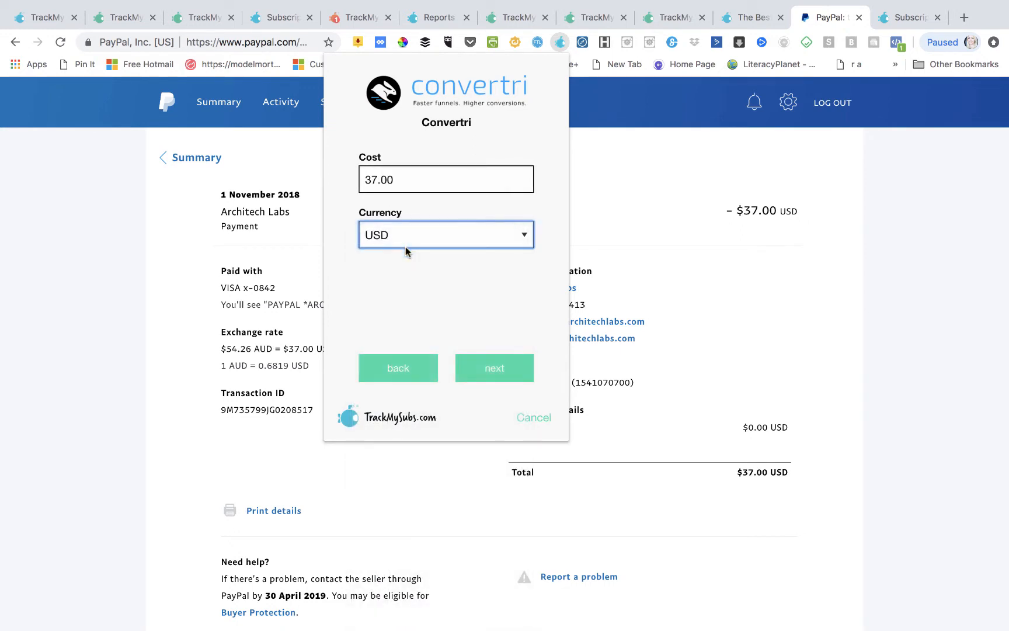
click(507, 371)
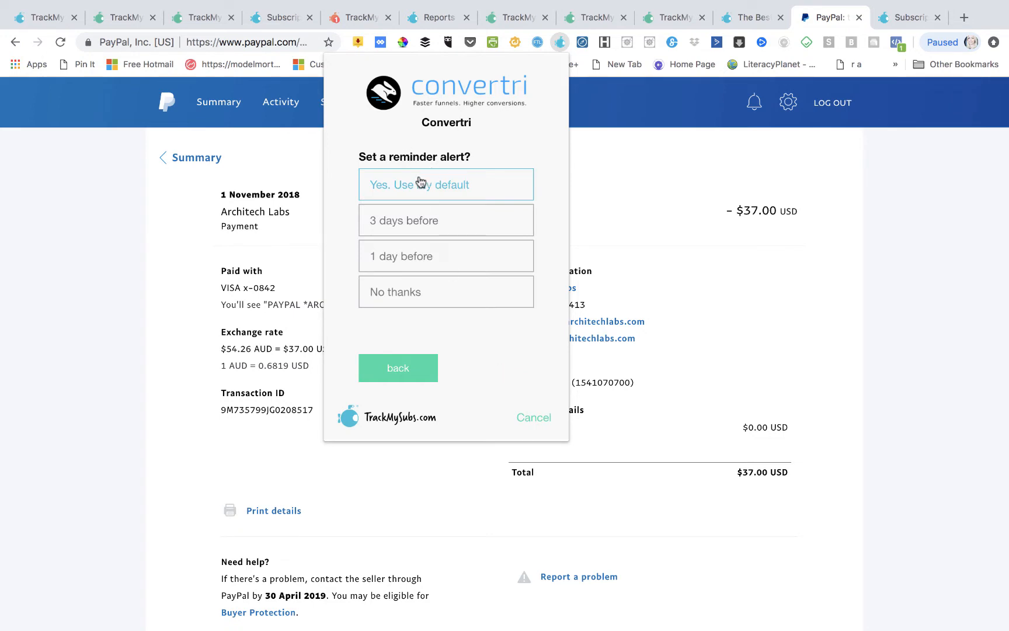
click(420, 224)
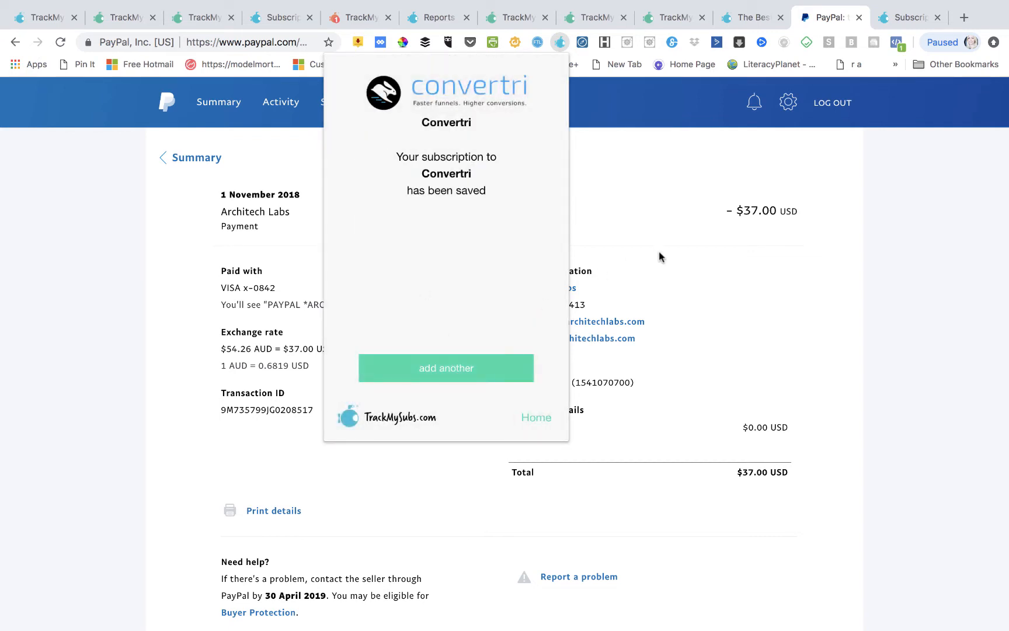
click(536, 423)
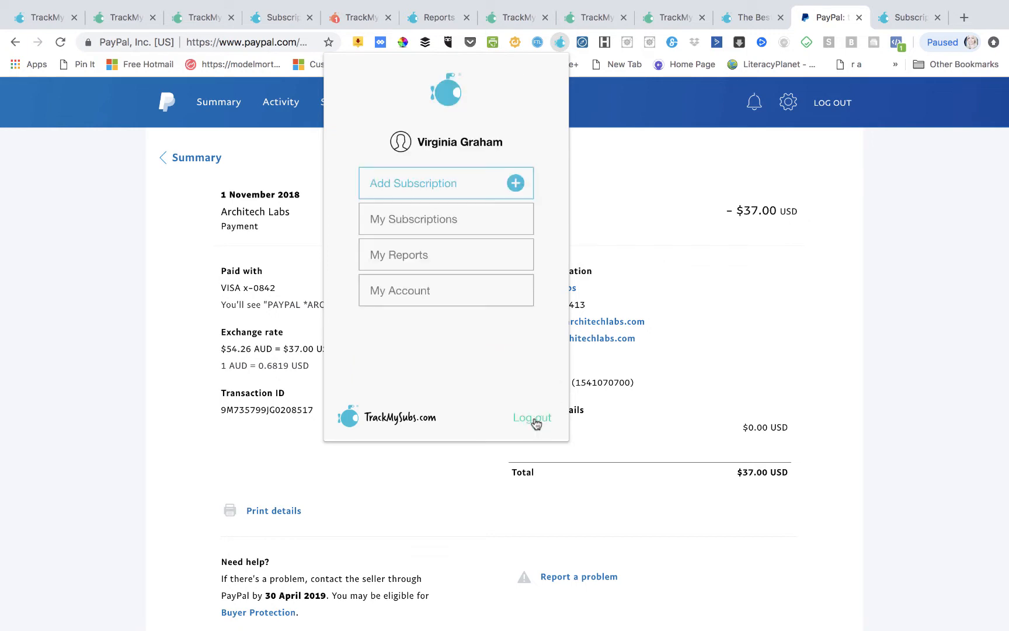
click(434, 225)
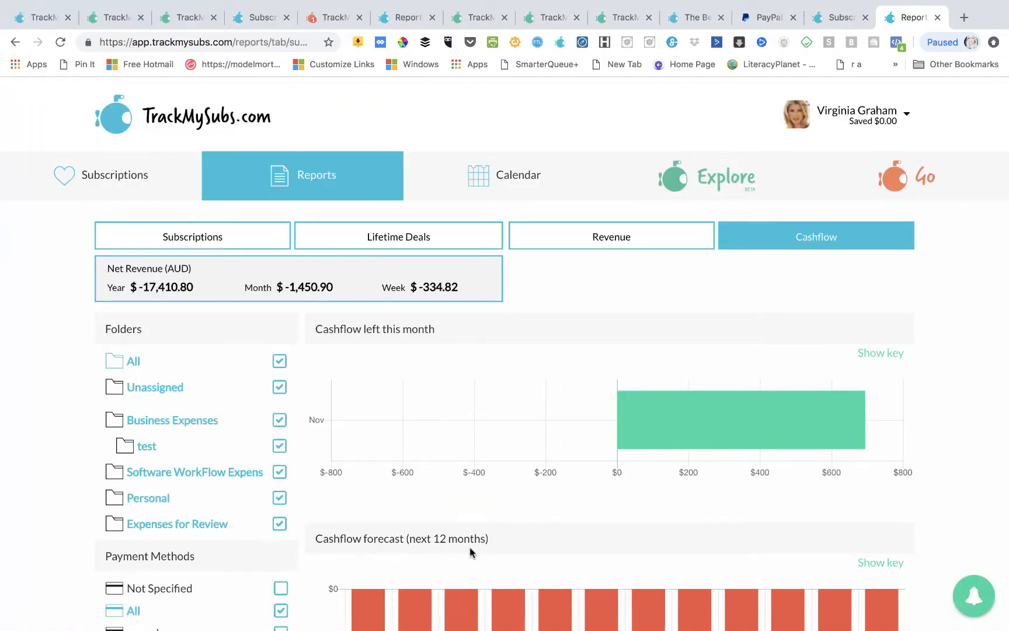
- Review the All subscriptions list, confirming Convertri at $50.81 monthly, renewing Dec 1, 2018
click(124, 168)
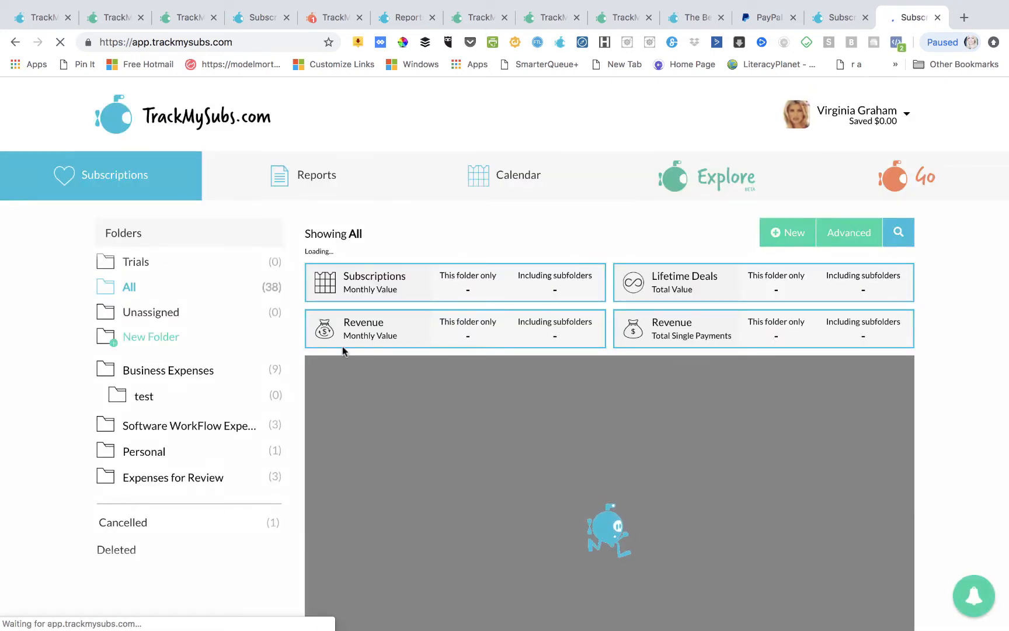
scroll(358, 419, down, 3)
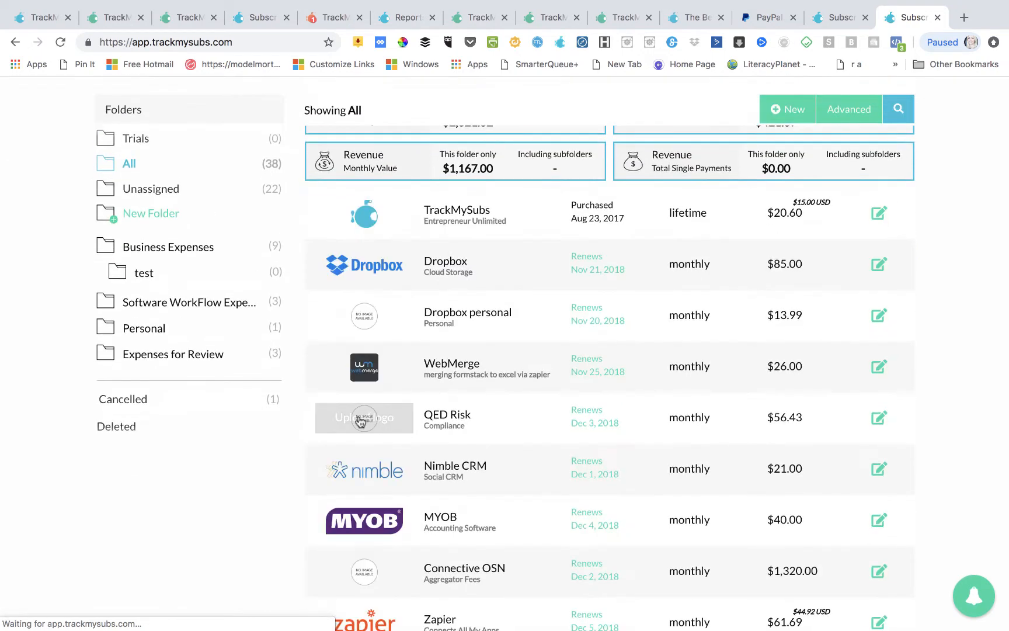
scroll(359, 420, down, 5)
scroll(360, 422, down, 12)
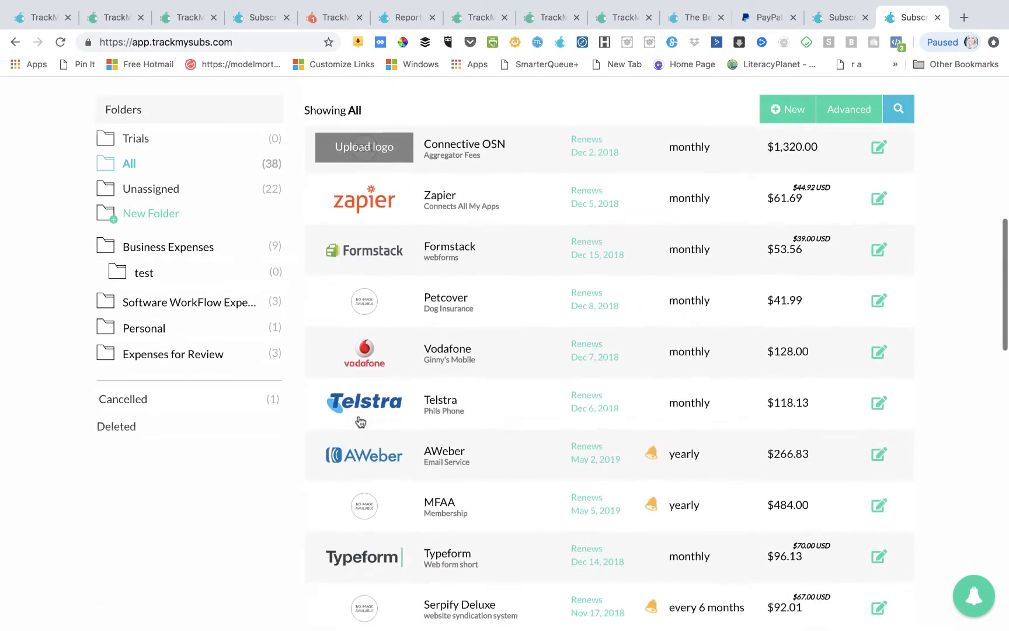
scroll(359, 420, down, 3)
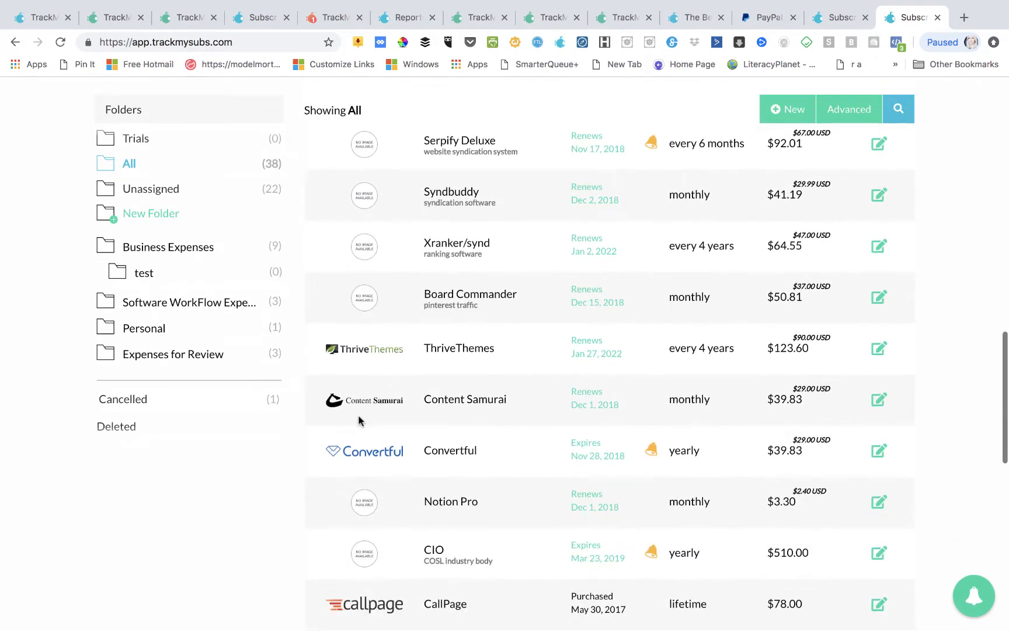
scroll(452, 419, down, 8)
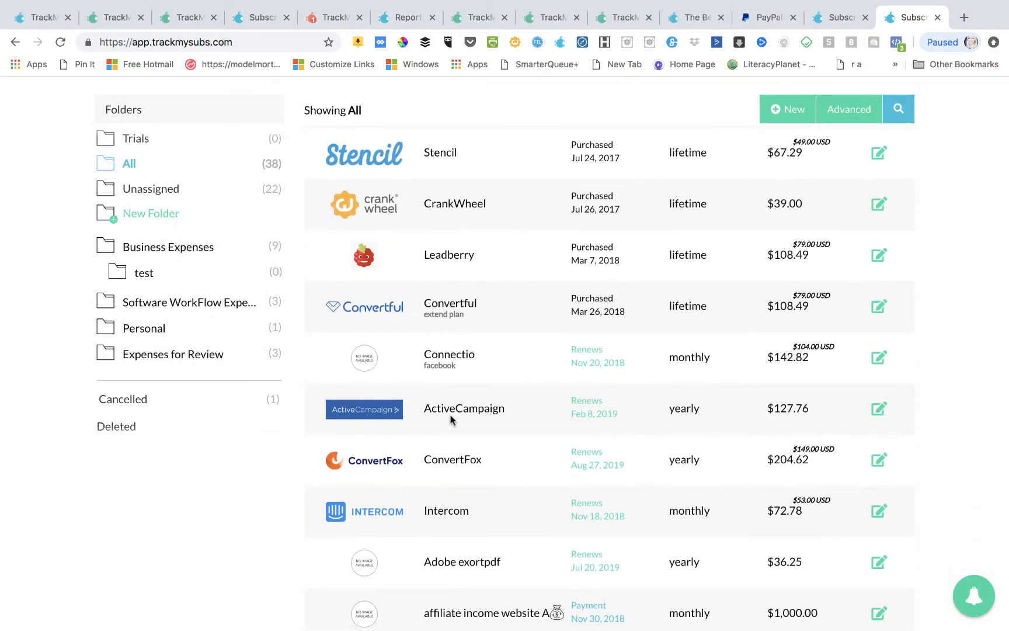
scroll(451, 418, down, 3)
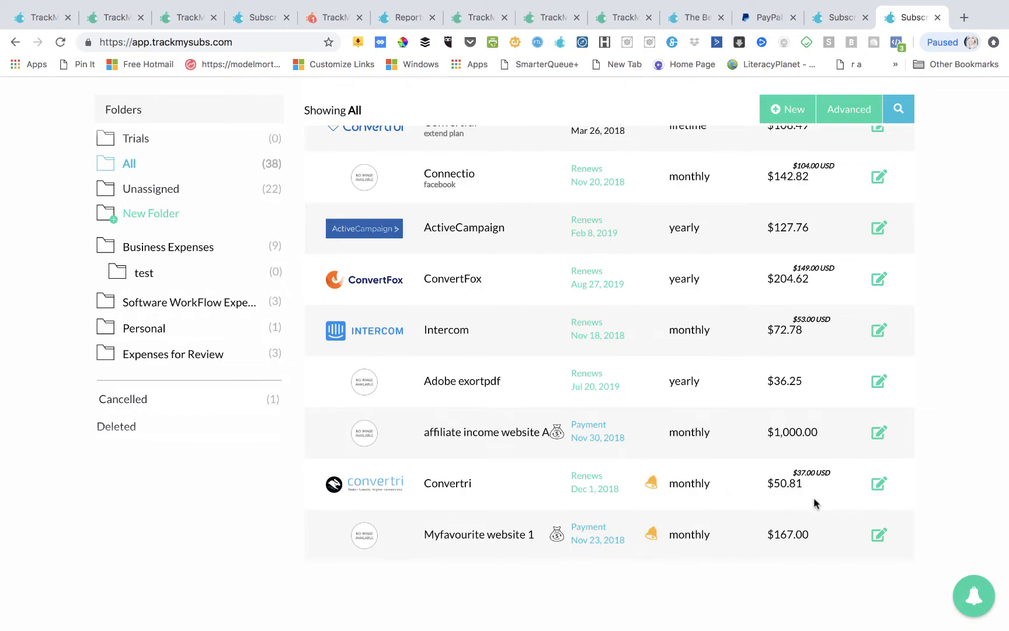
scroll(648, 499, up, 15)
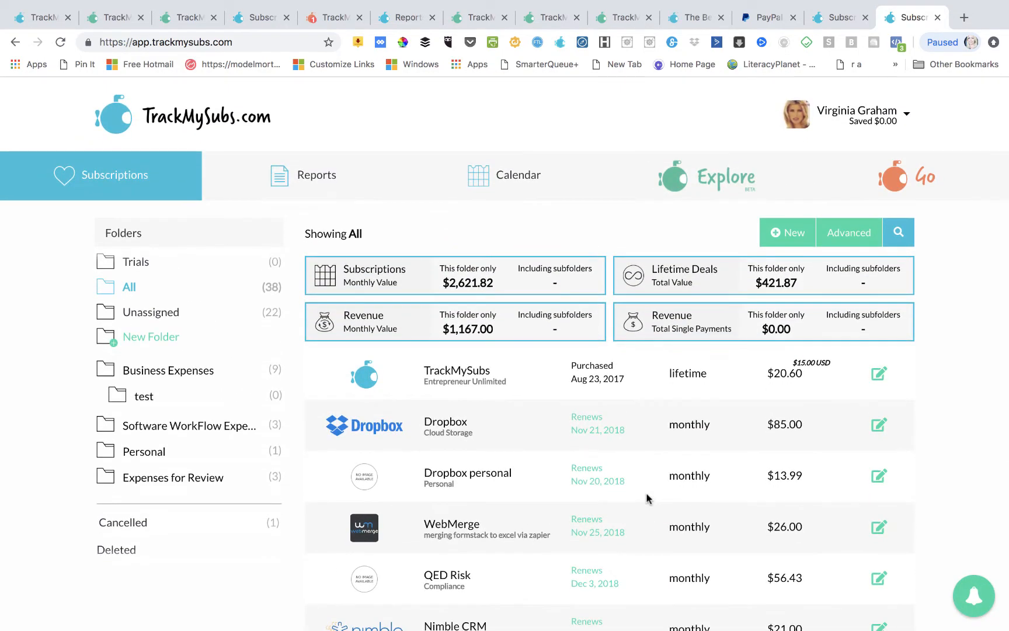
click(785, 232)
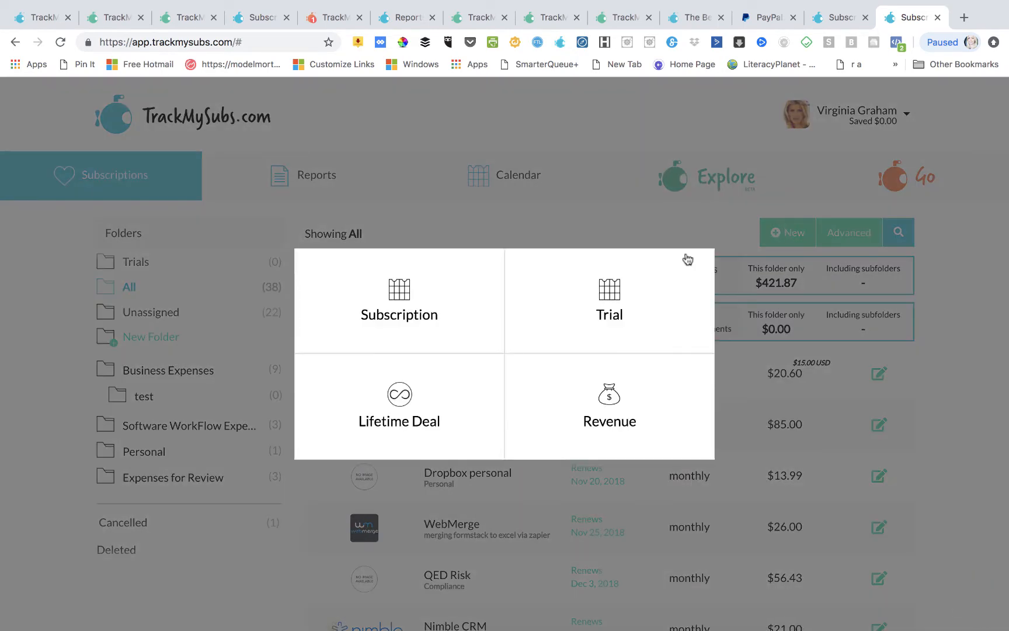
- Start a new Revenue entry with Website A as the company
click(605, 396)
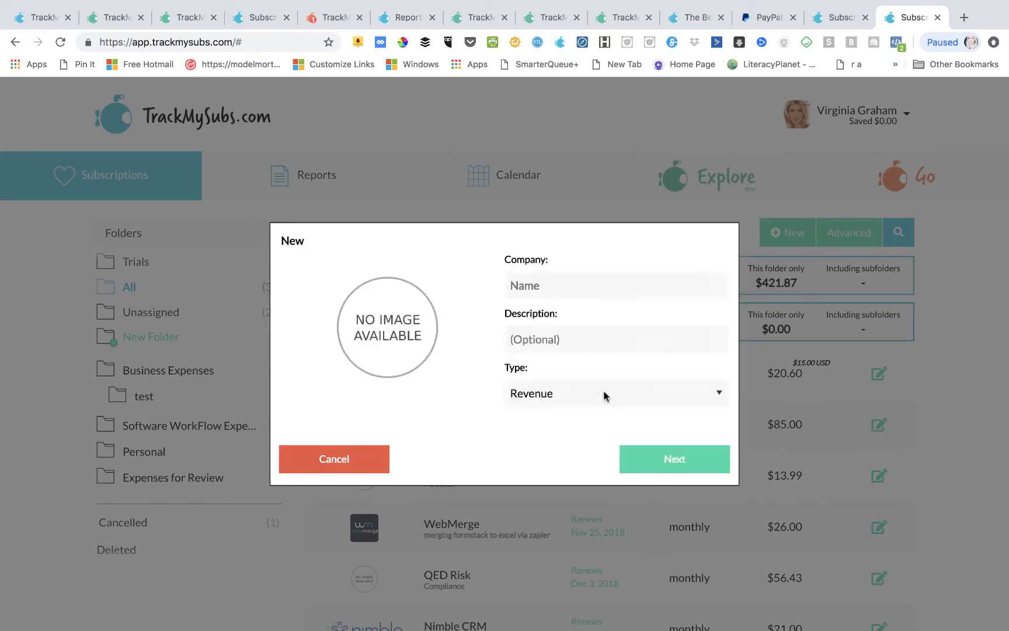
click(543, 287)
text(We)
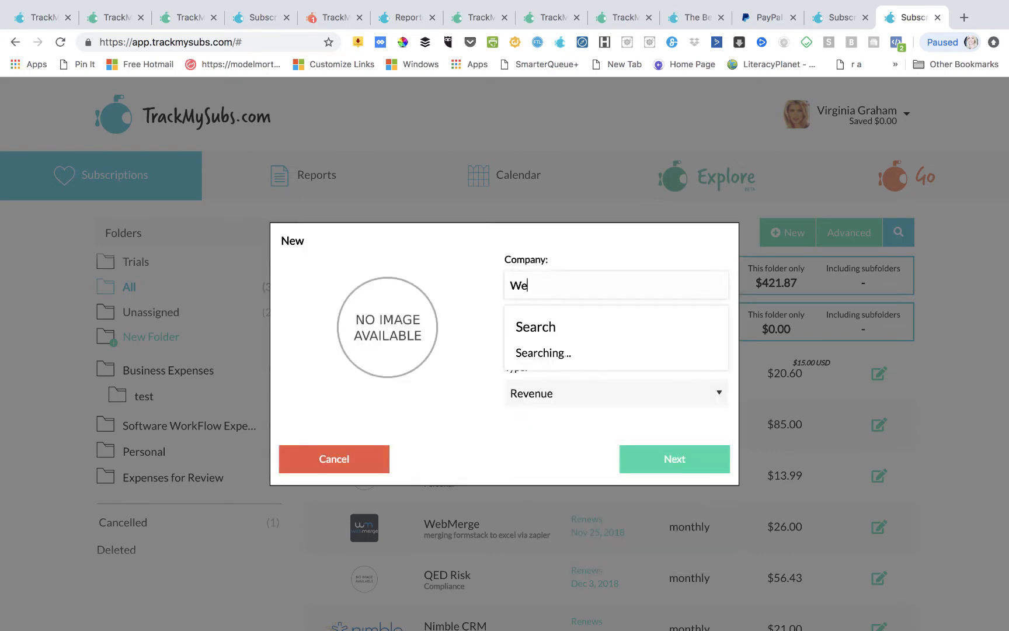
text(bsite A)
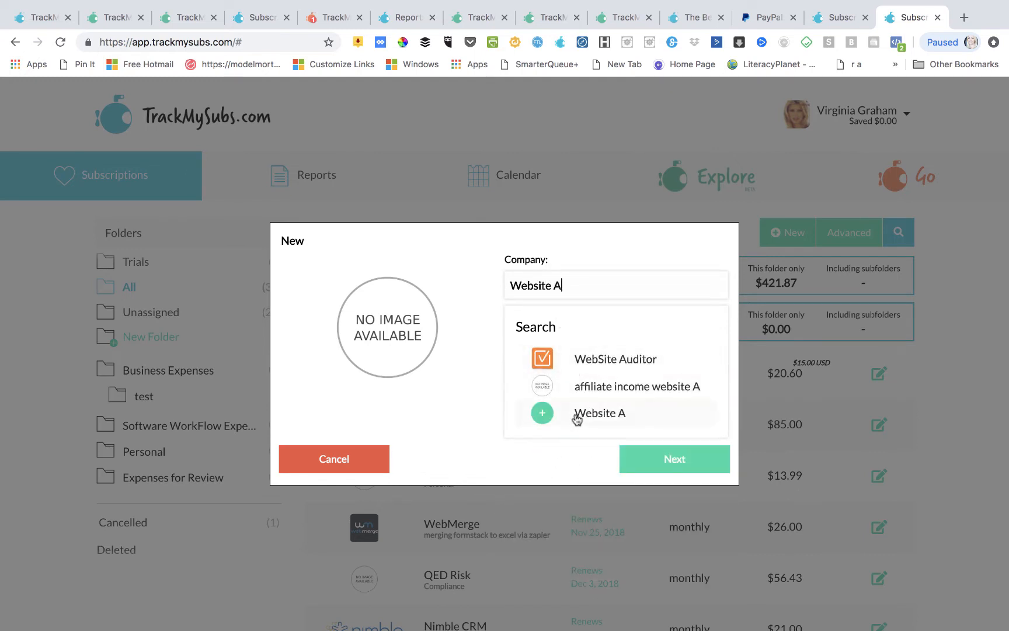
click(579, 416)
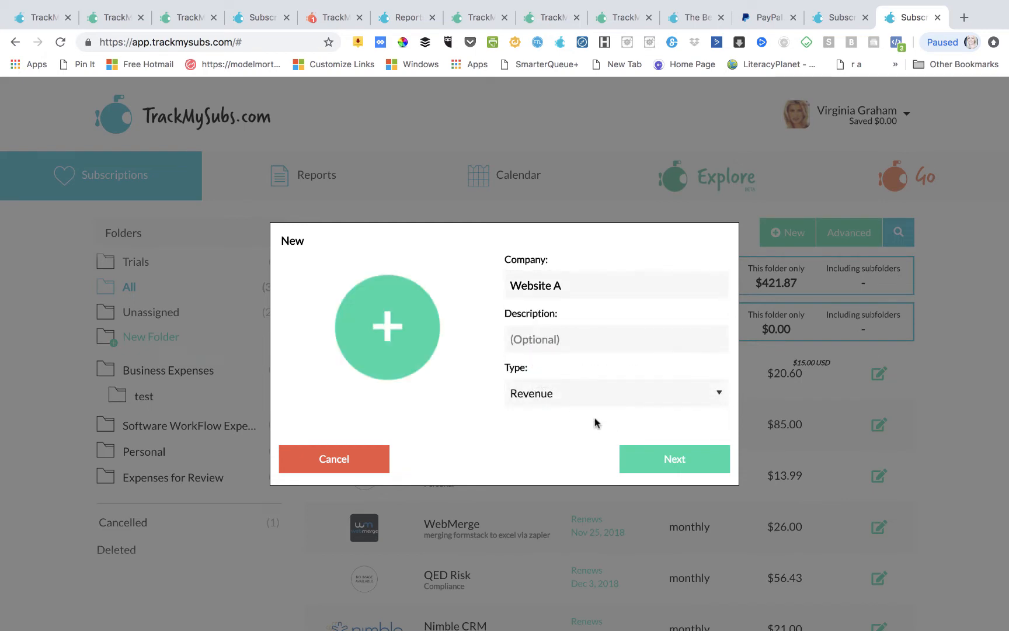
click(661, 462)
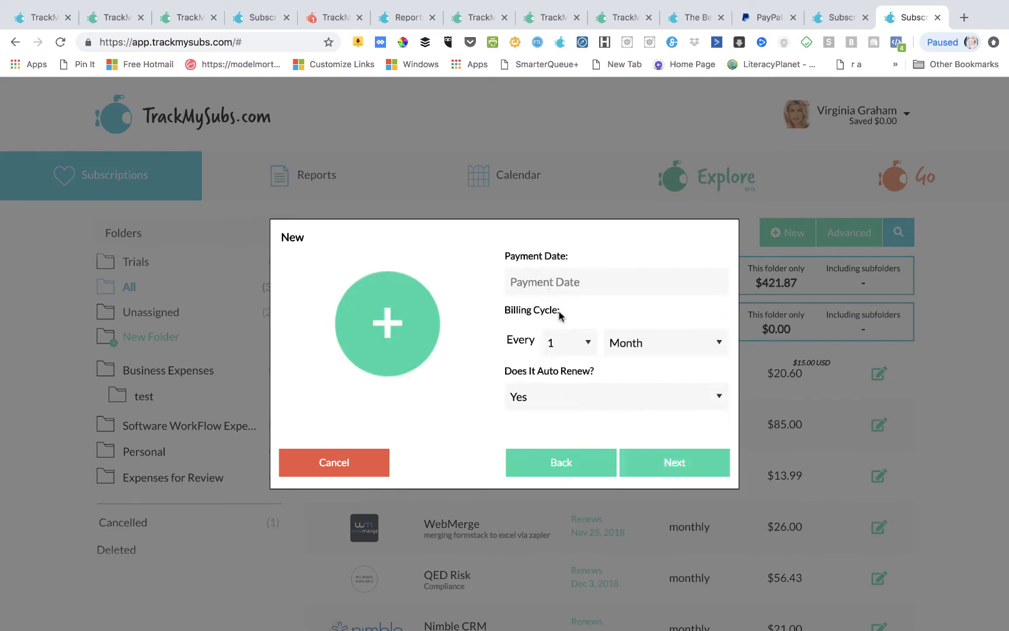
- Set Website A's monthly payment date to 23 November 2018
click(676, 470)
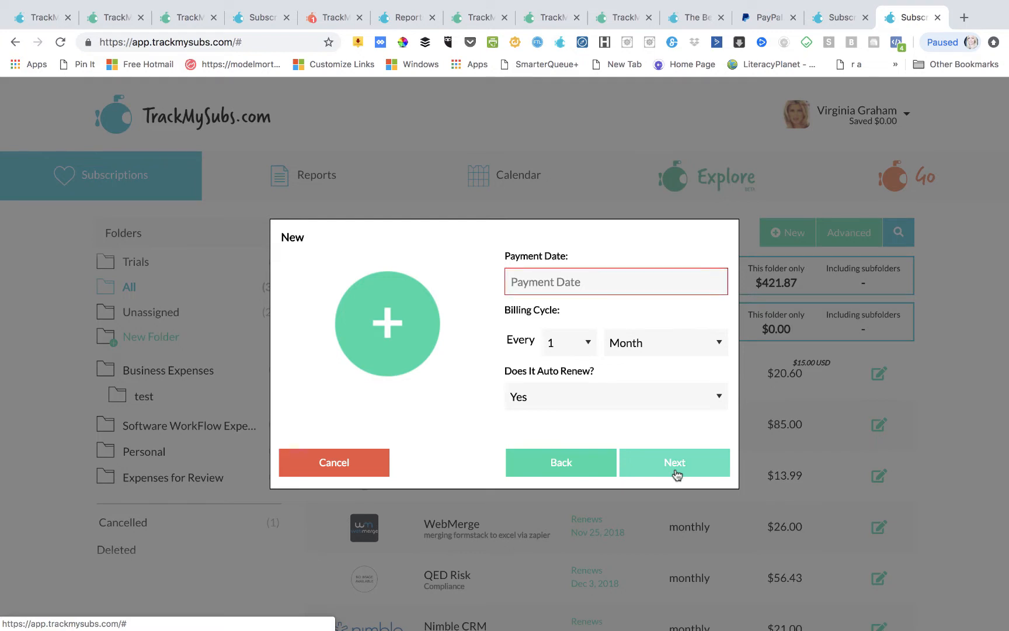
click(533, 283)
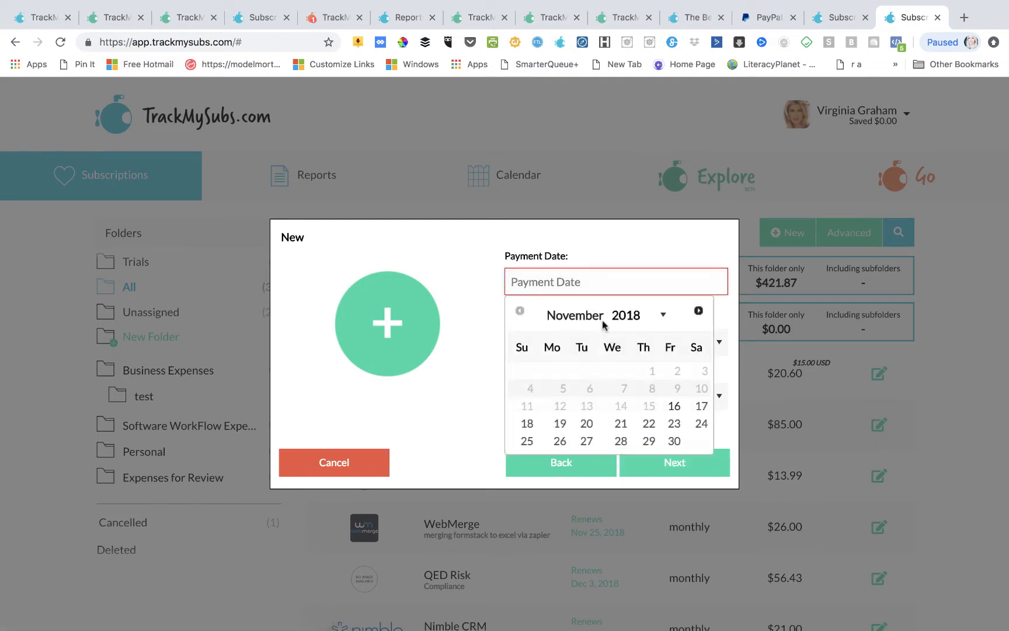
click(673, 423)
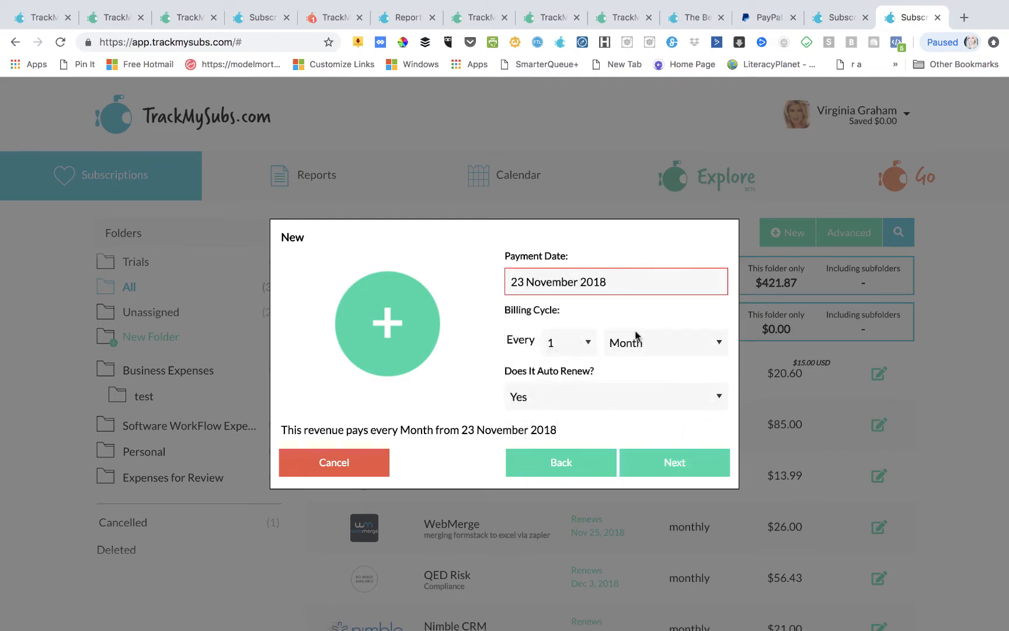
click(666, 471)
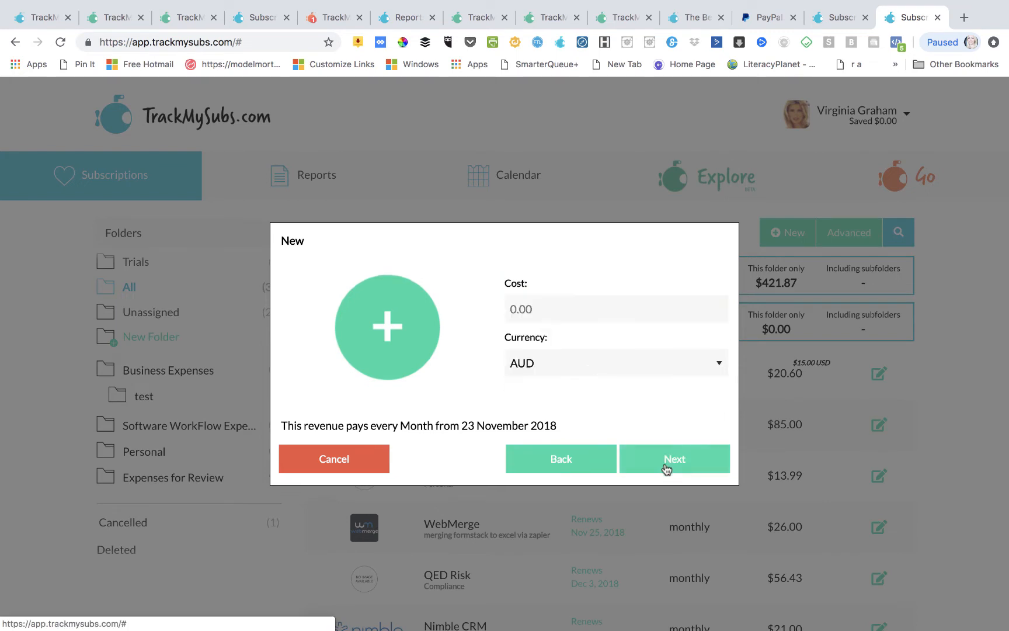
- Enter a cost of 167 AUD and choose a custom reminder alert
click(546, 310)
text(195)
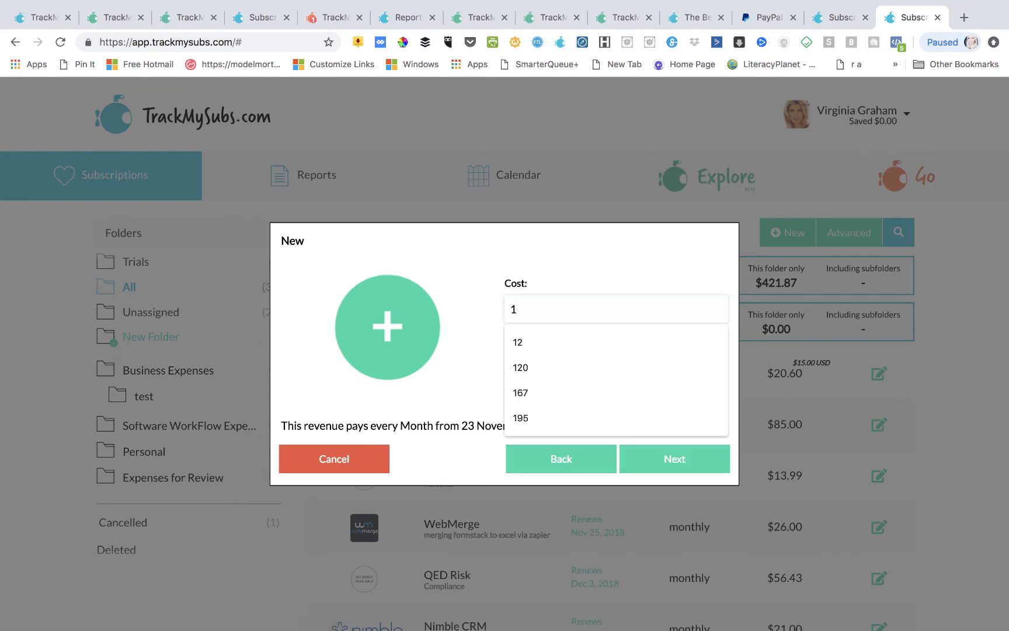
click(538, 401)
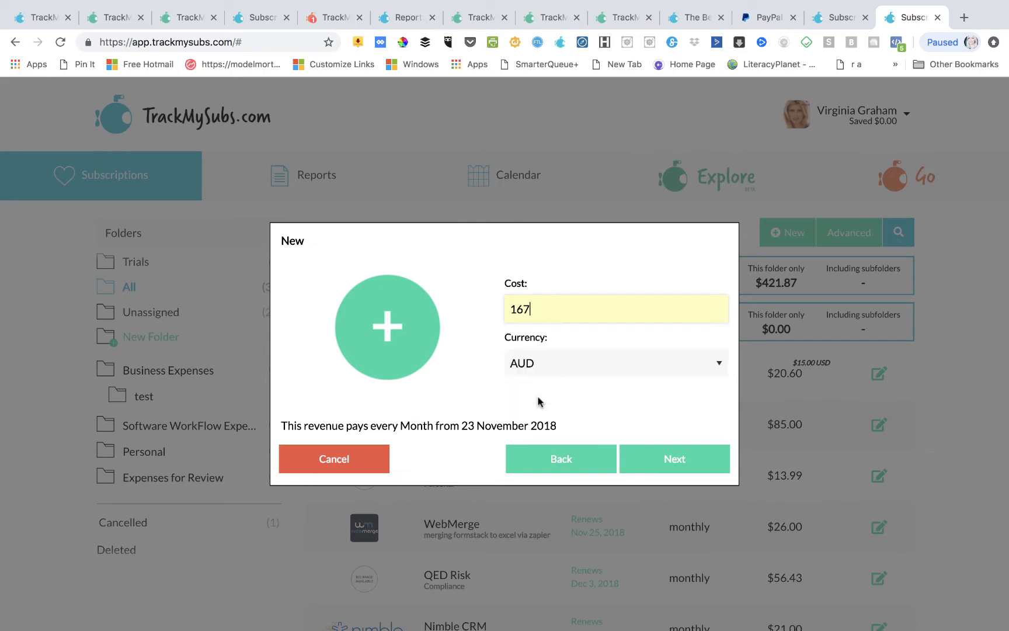
click(695, 464)
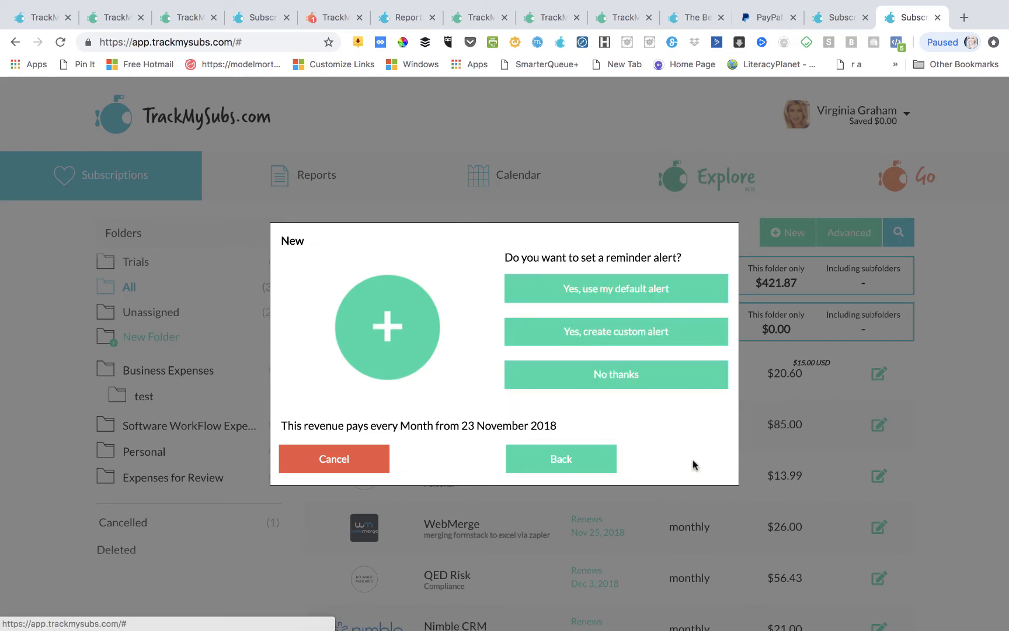
click(652, 333)
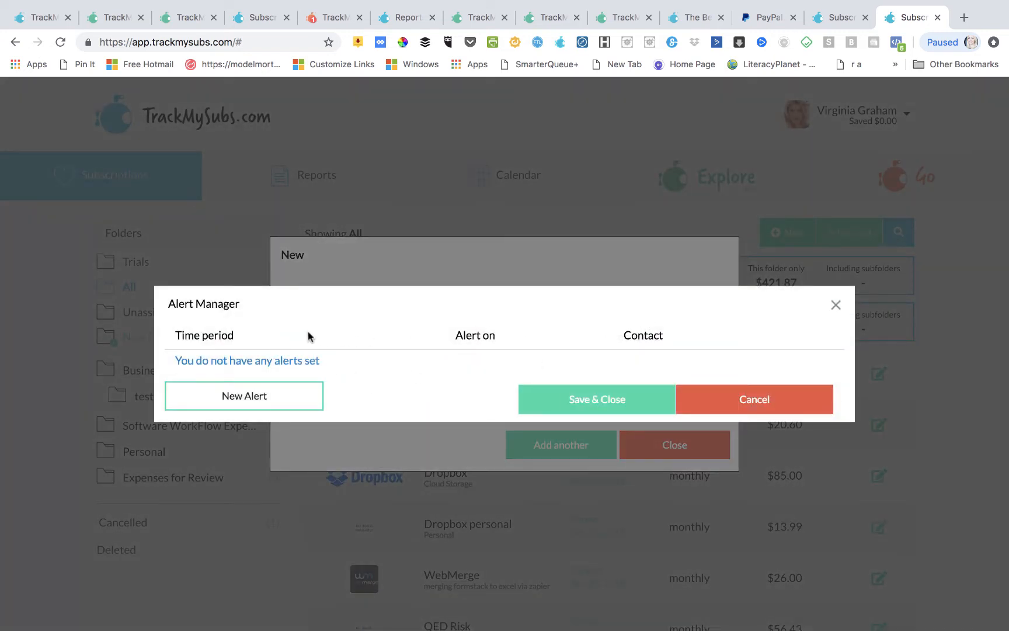
- Add a 1 Day Before reminder alert to Website A and save the entry
click(277, 401)
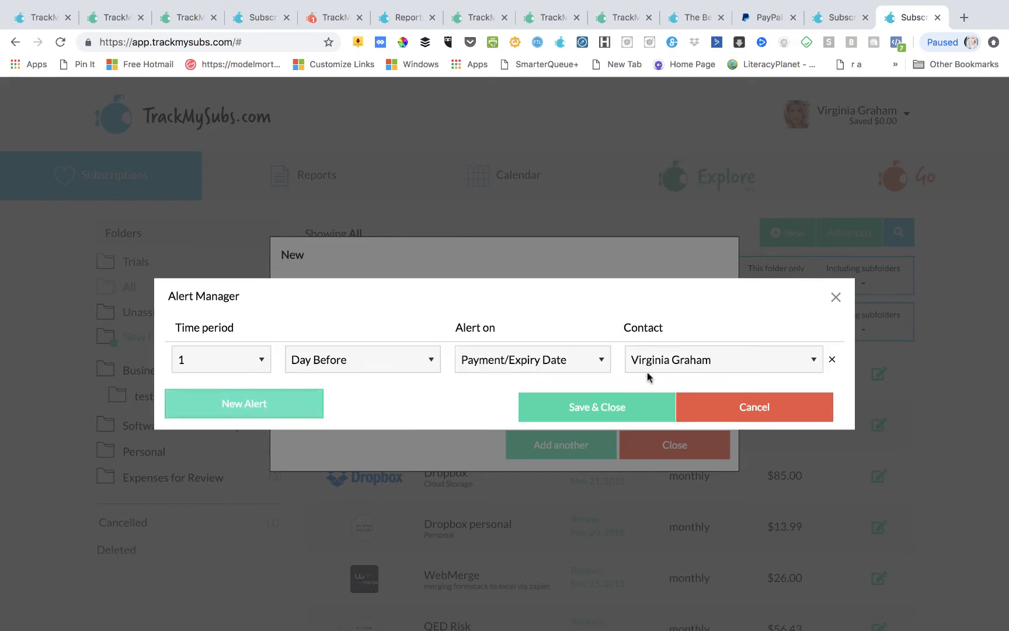
click(613, 412)
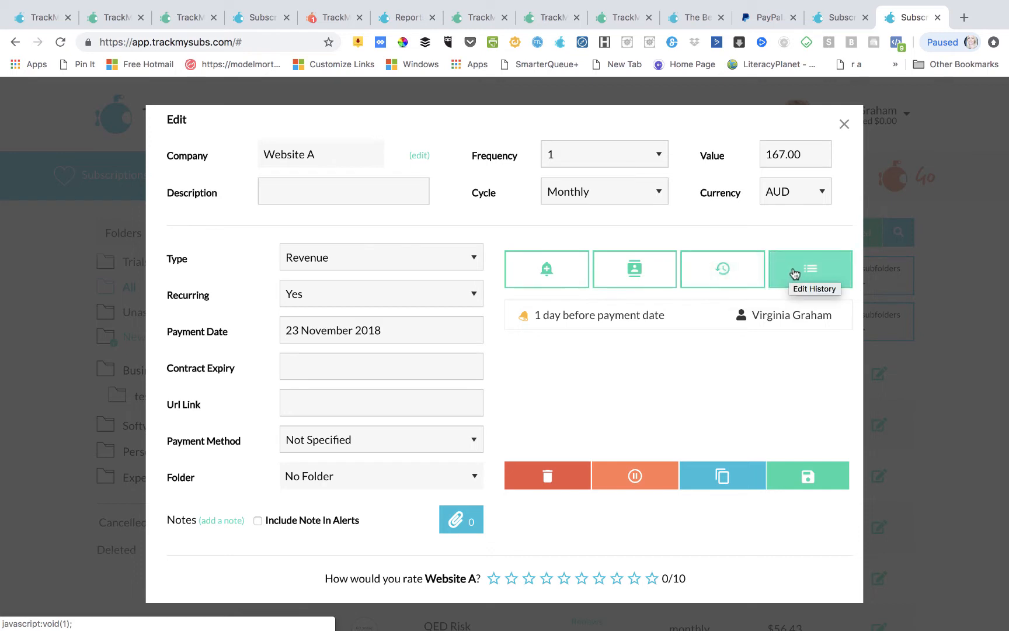
- Attach googleads.xlsx (56.35 KB) to the Website A revenue entry
click(460, 521)
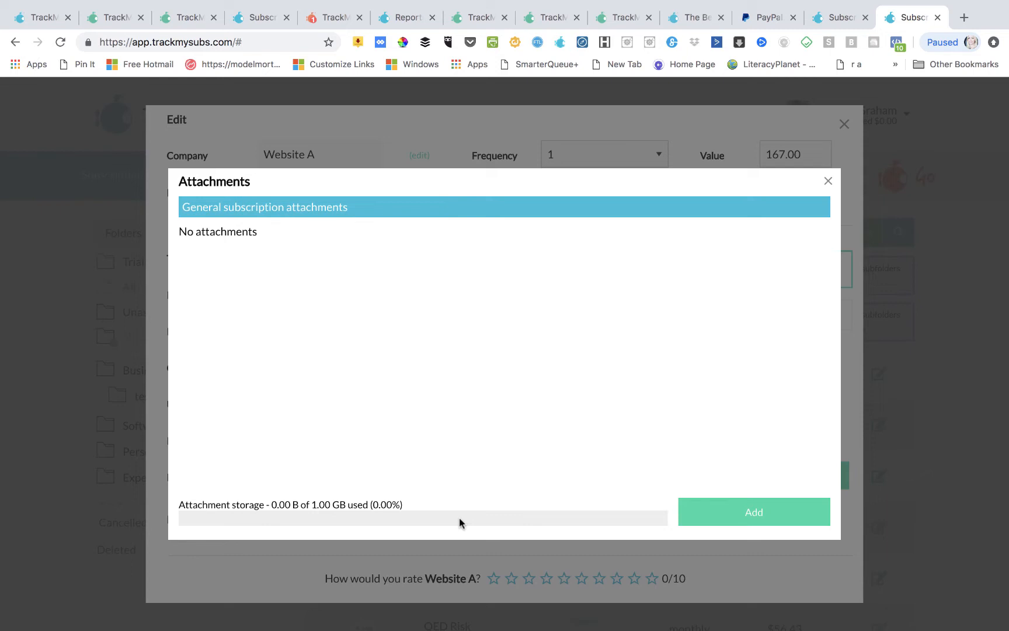
click(763, 518)
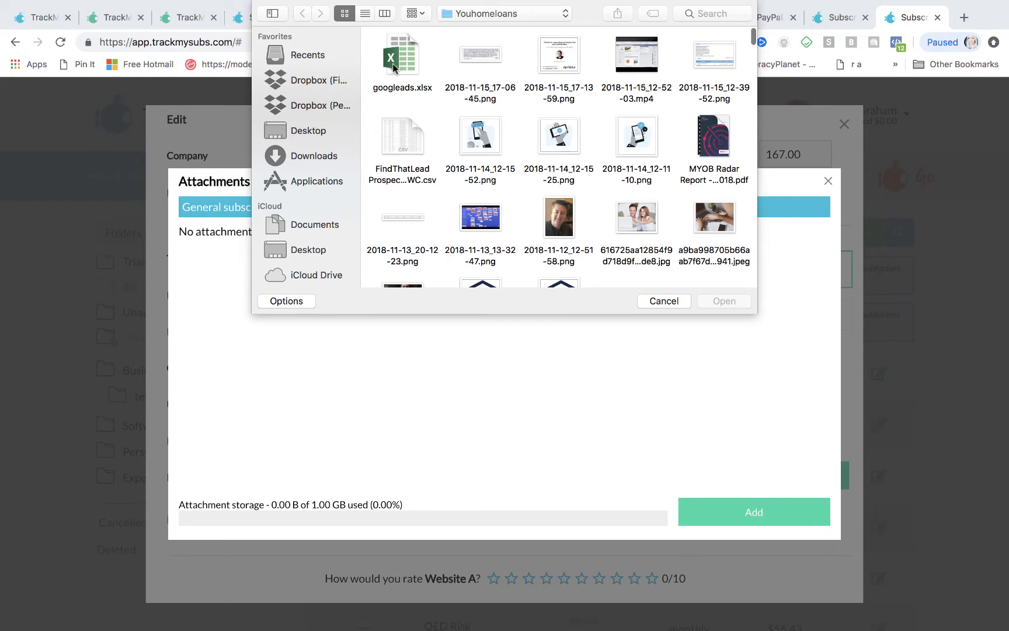
double_click(394, 63)
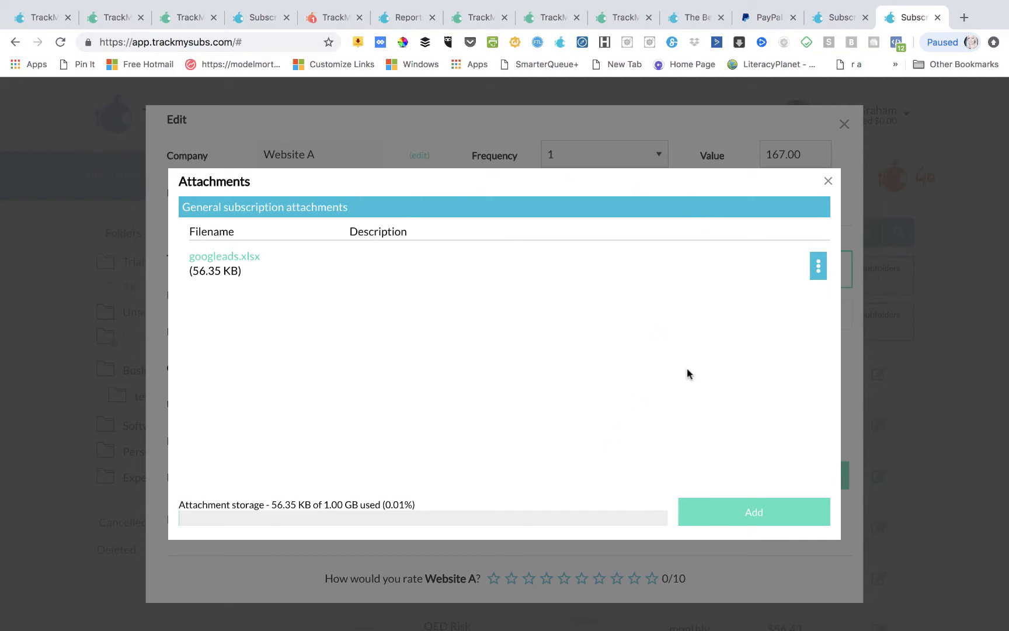
click(828, 181)
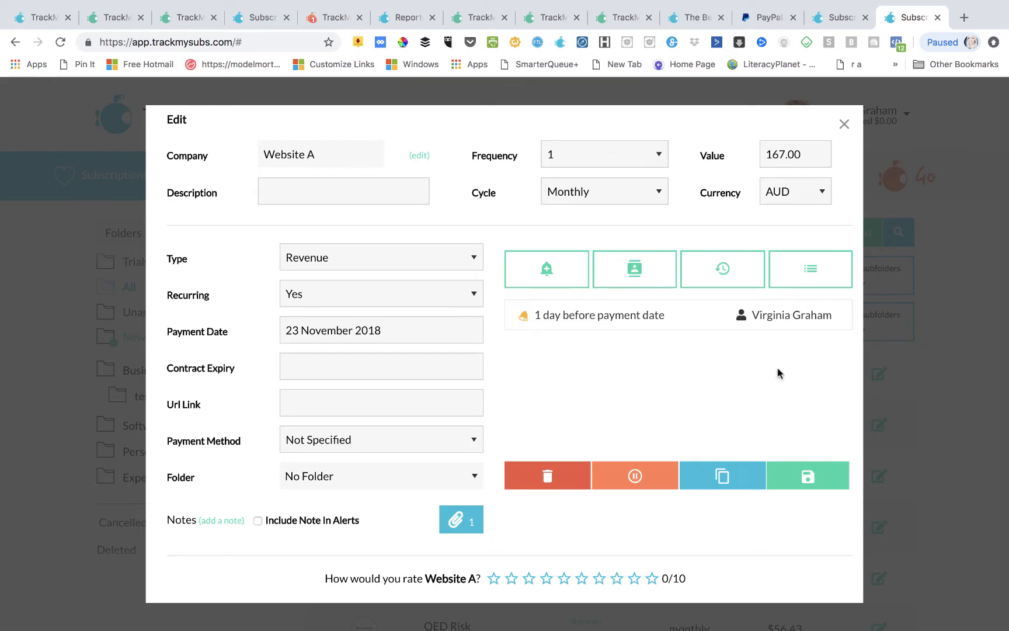
- Open the Cashflow report and scroll through its charts
click(843, 123)
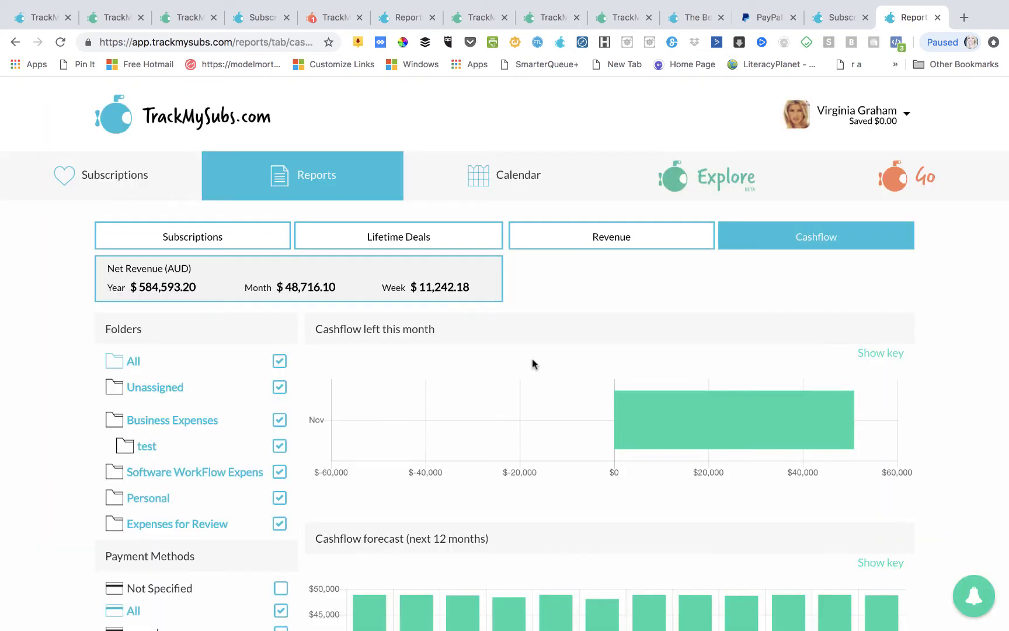
click(295, 169)
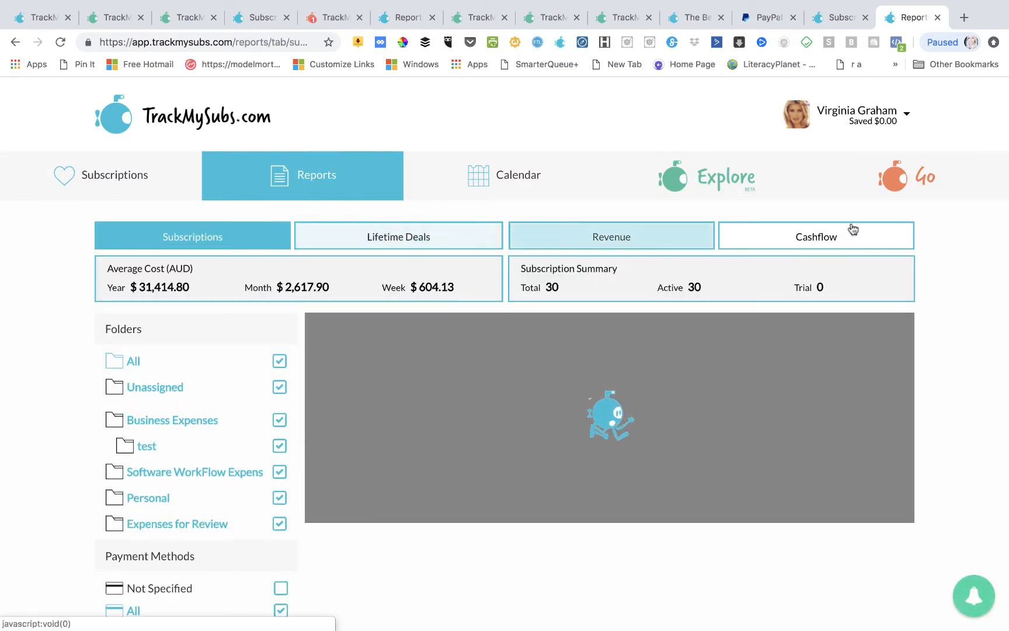
click(822, 245)
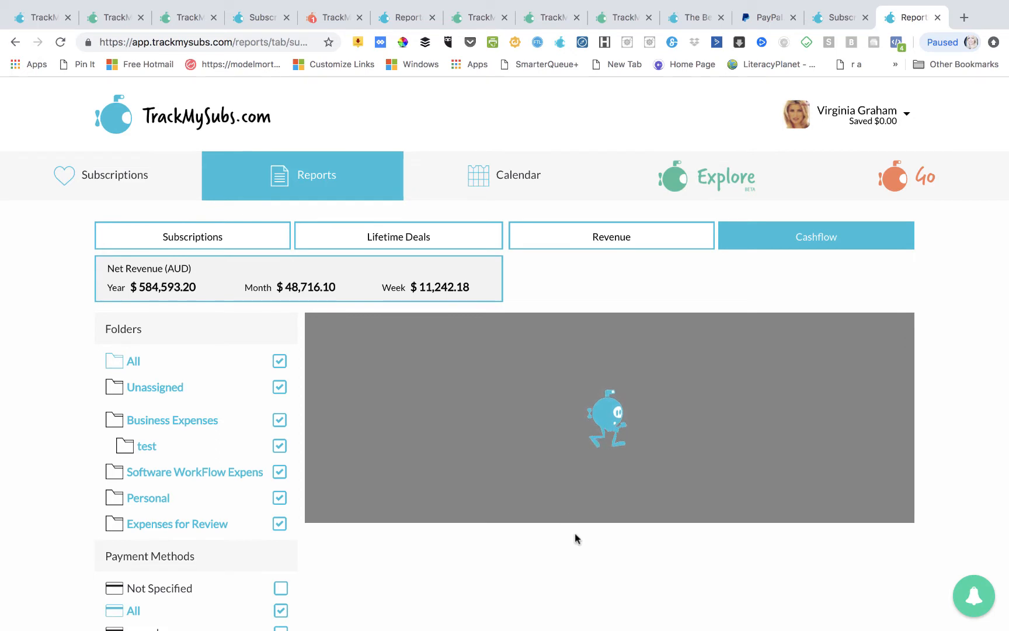
scroll(574, 536, down, 2)
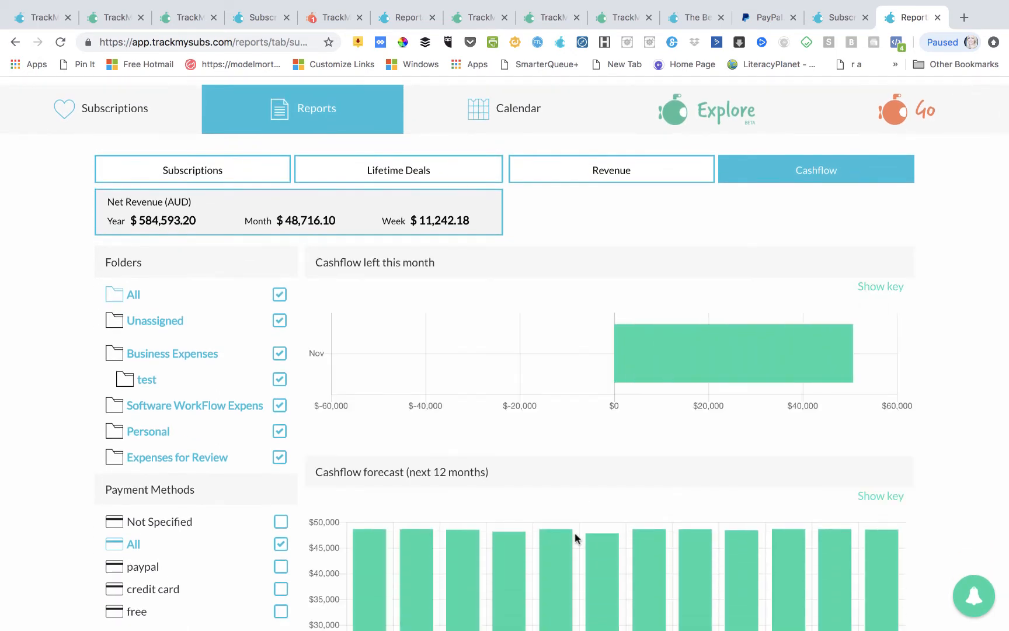
scroll(575, 537, down, 6)
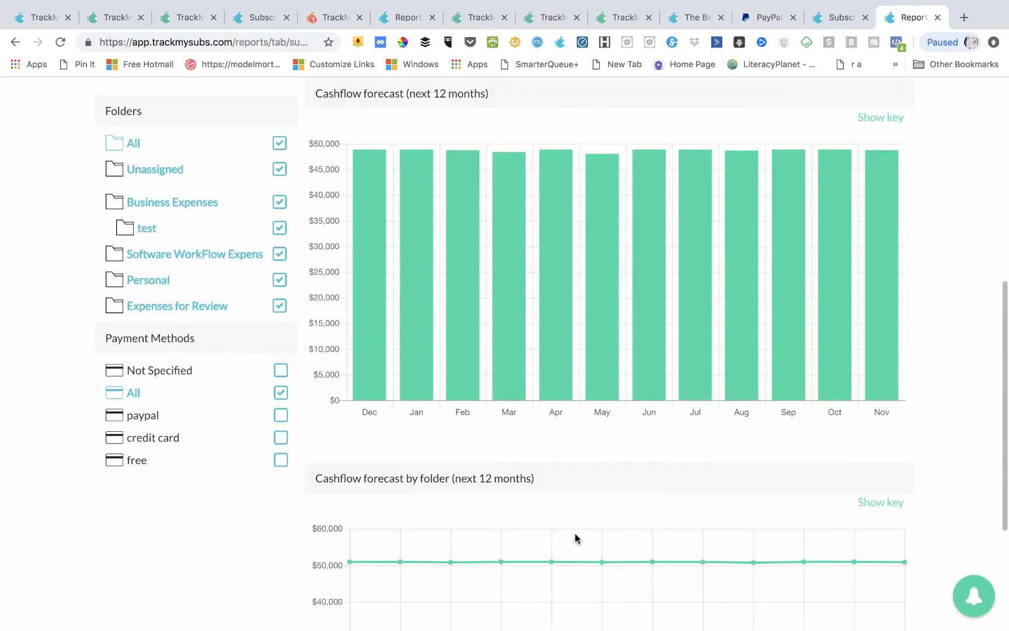
scroll(575, 537, down, 4)
scroll(575, 537, up, 10)
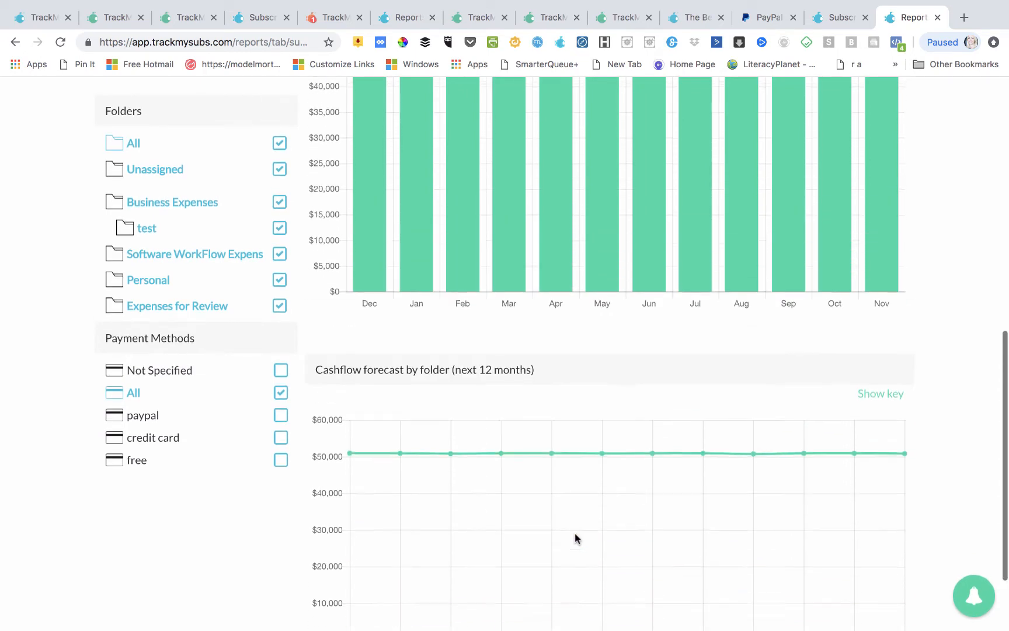
scroll(575, 537, down, 3)
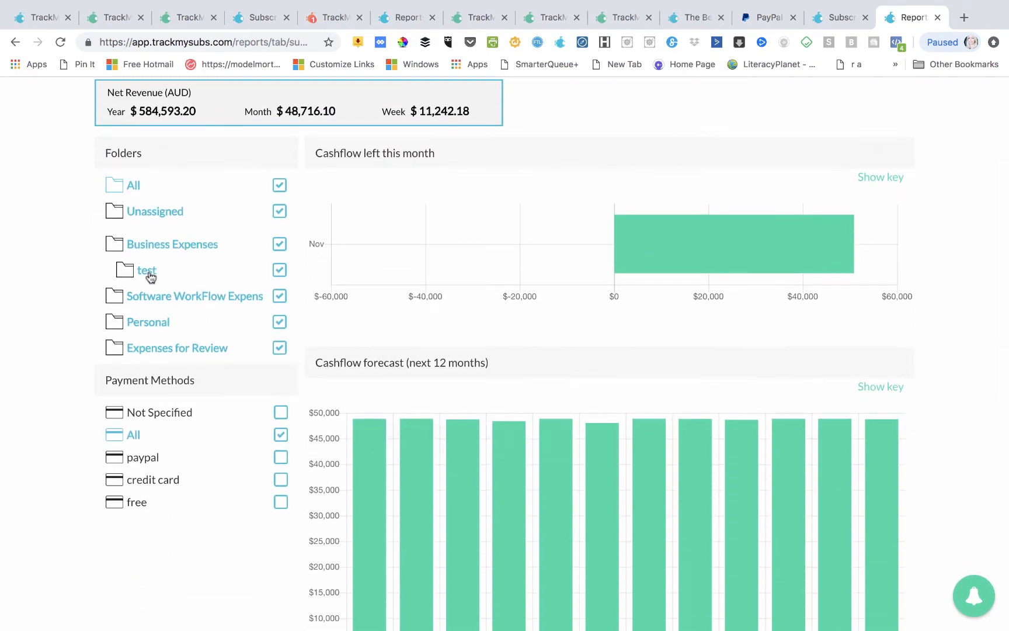
- Toggle the Business Expenses and Unassigned folders off and on, then re-include all folders
click(170, 247)
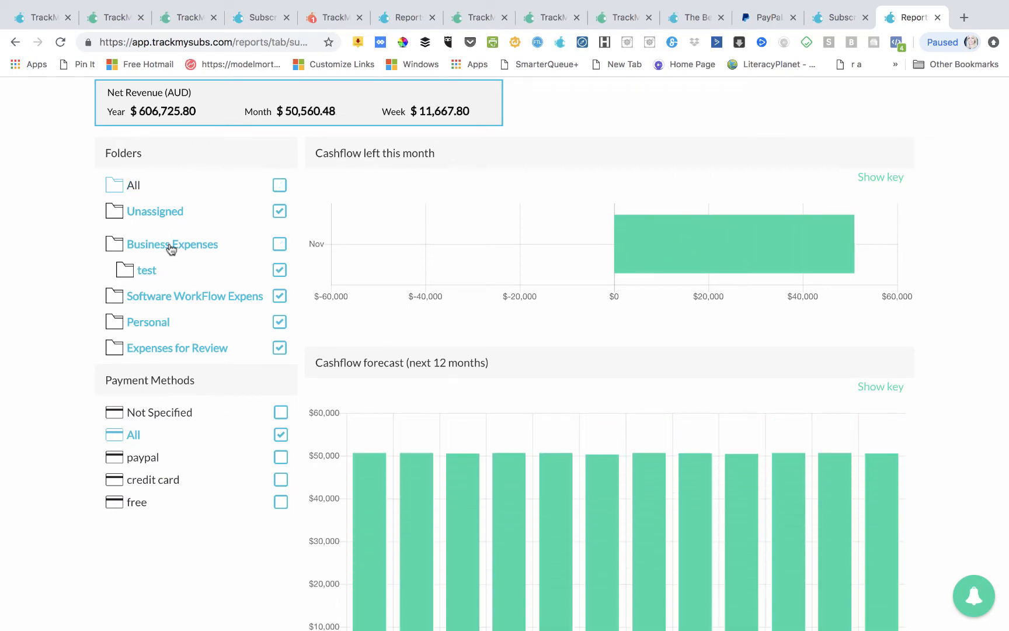
click(170, 246)
scroll(257, 284, up, 3)
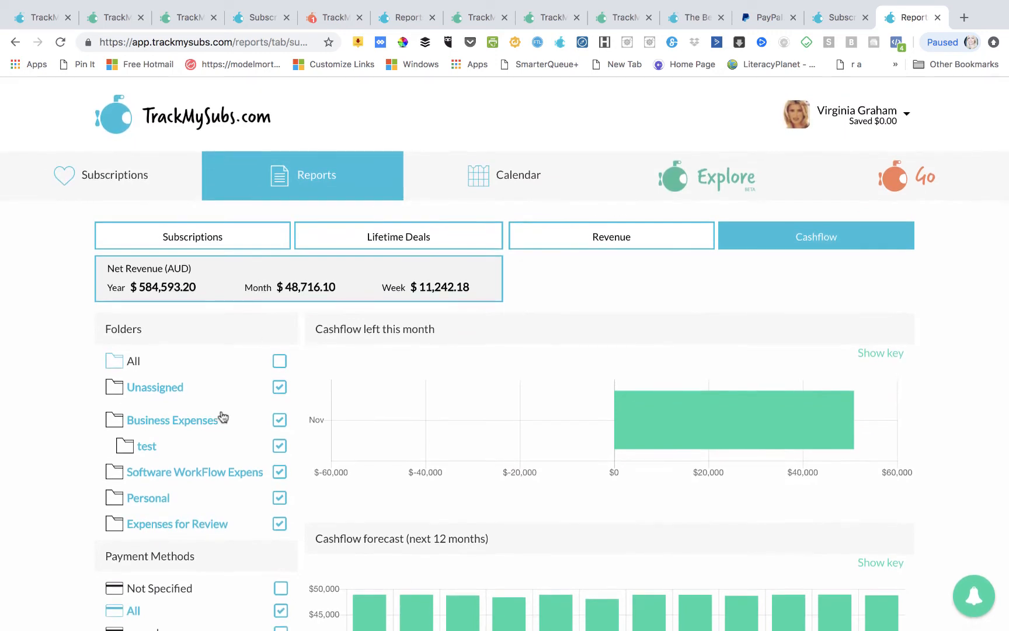
click(146, 386)
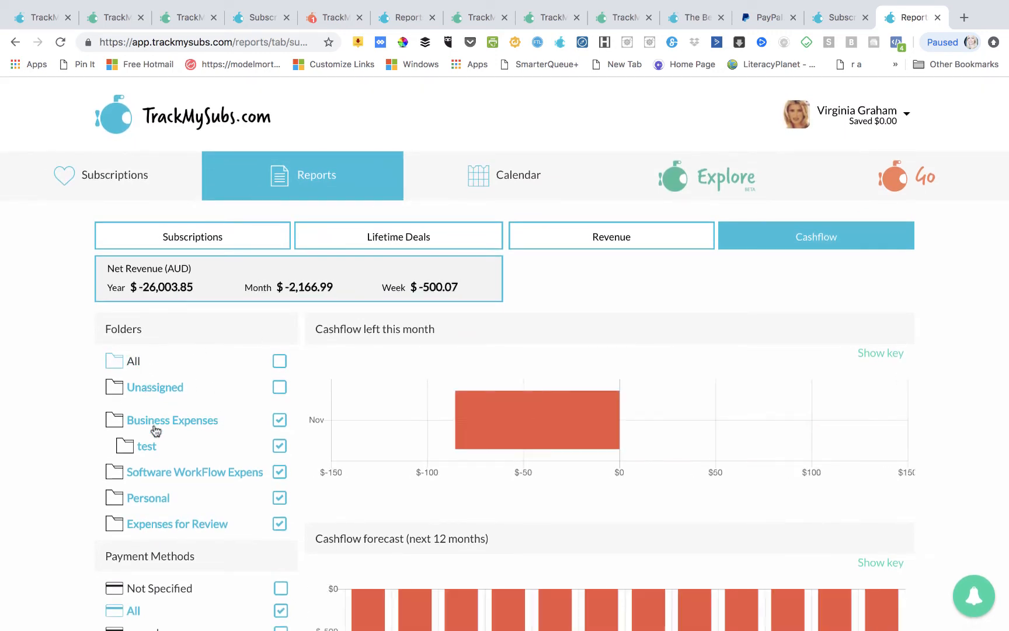
click(155, 428)
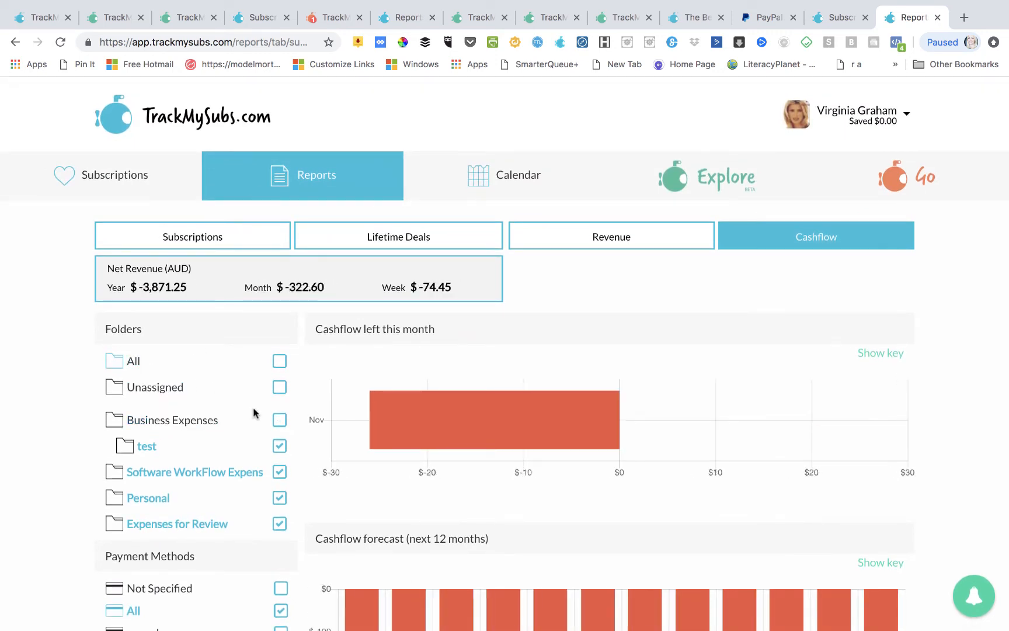
click(279, 362)
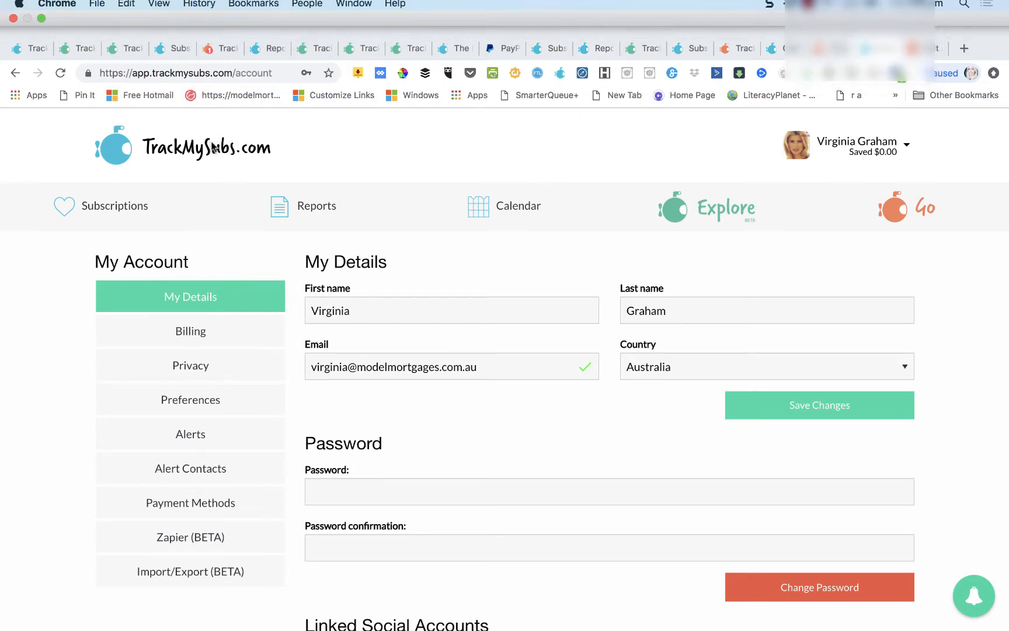
- Generate and copy an API key in My Account's Zapier (BETA) section, then request Zapier access
click(847, 110)
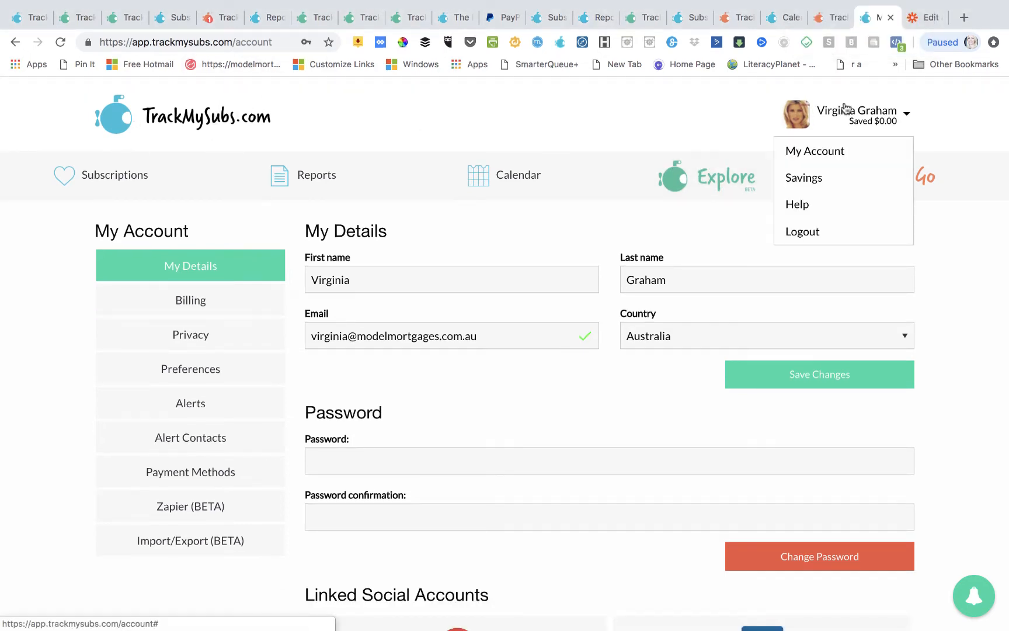
click(798, 152)
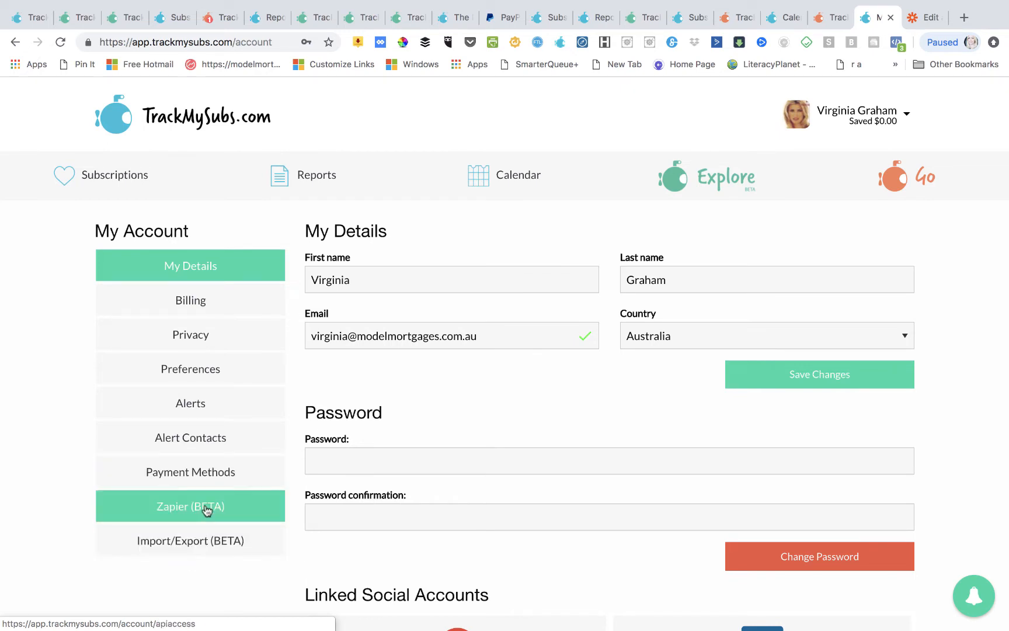
click(206, 510)
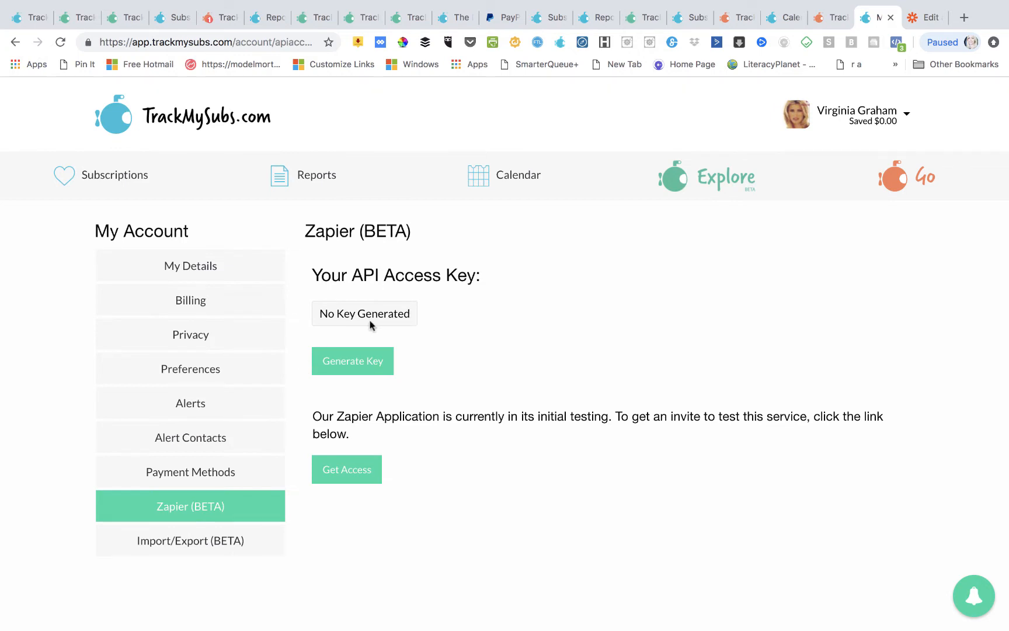
click(361, 362)
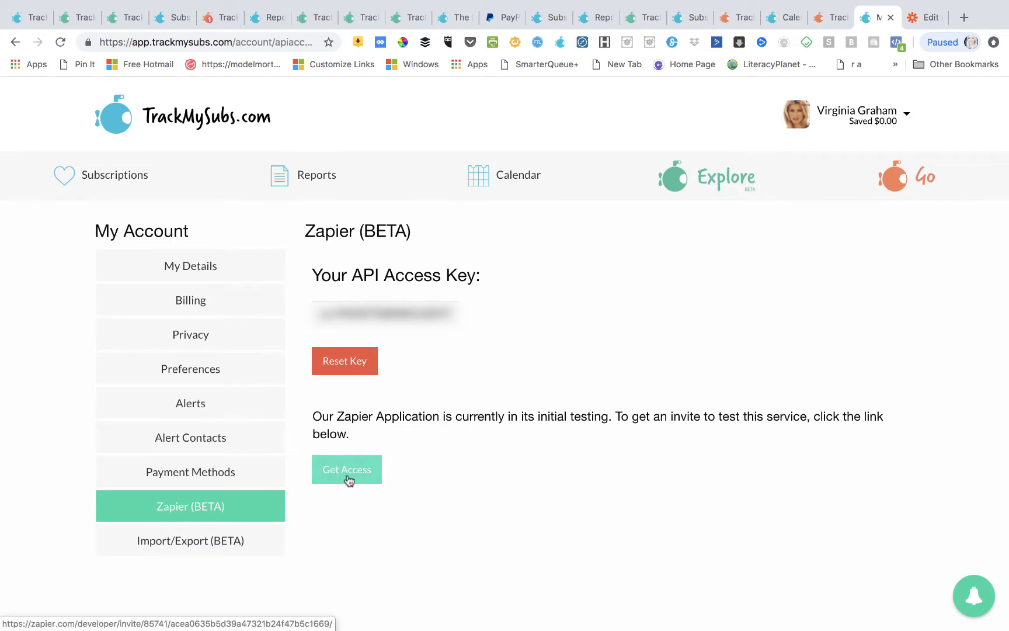
drag(452, 315, 309, 317)
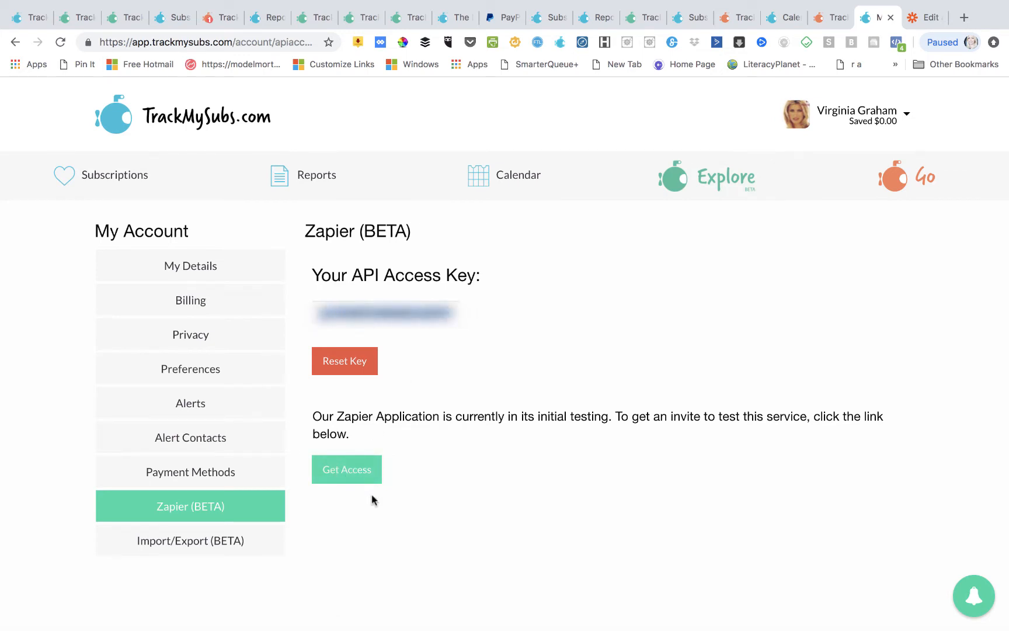
click(360, 475)
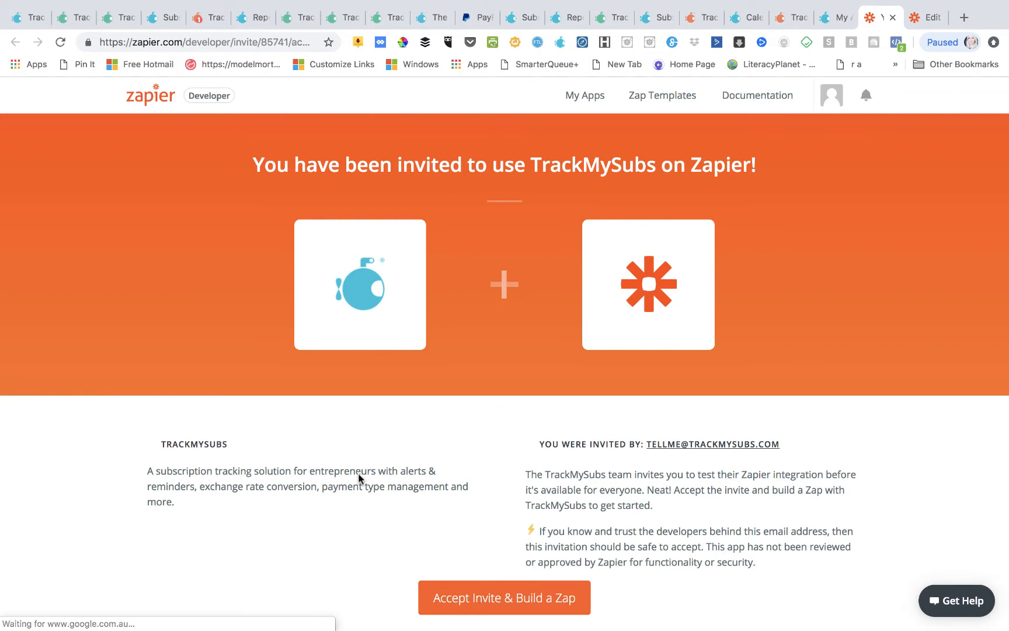
- Accept the TrackMySubs invite and create the 'My First Zap with TrackMySubs' Zap
click(465, 598)
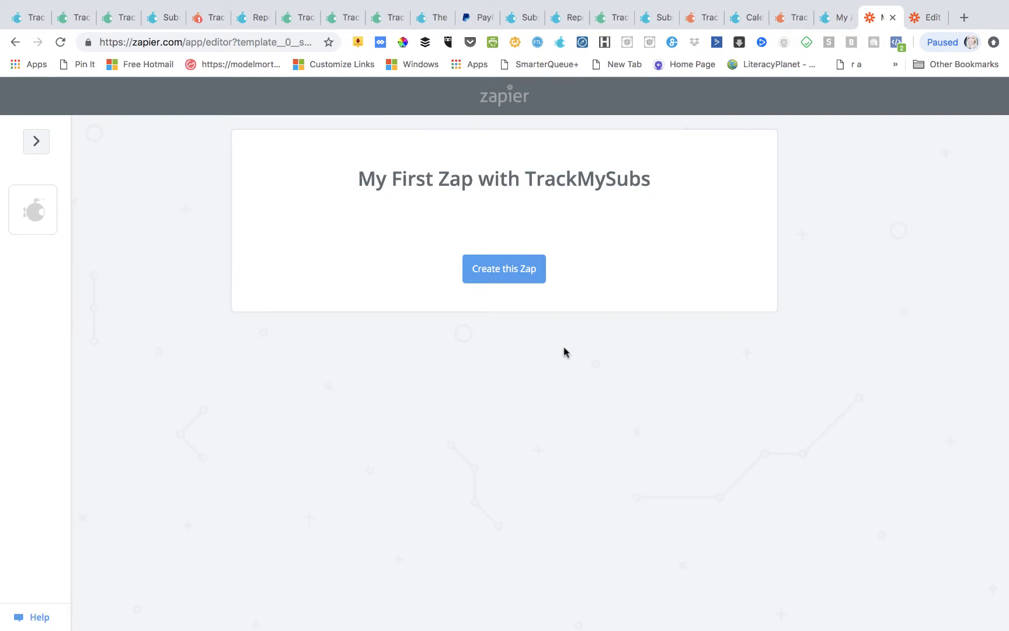
click(519, 275)
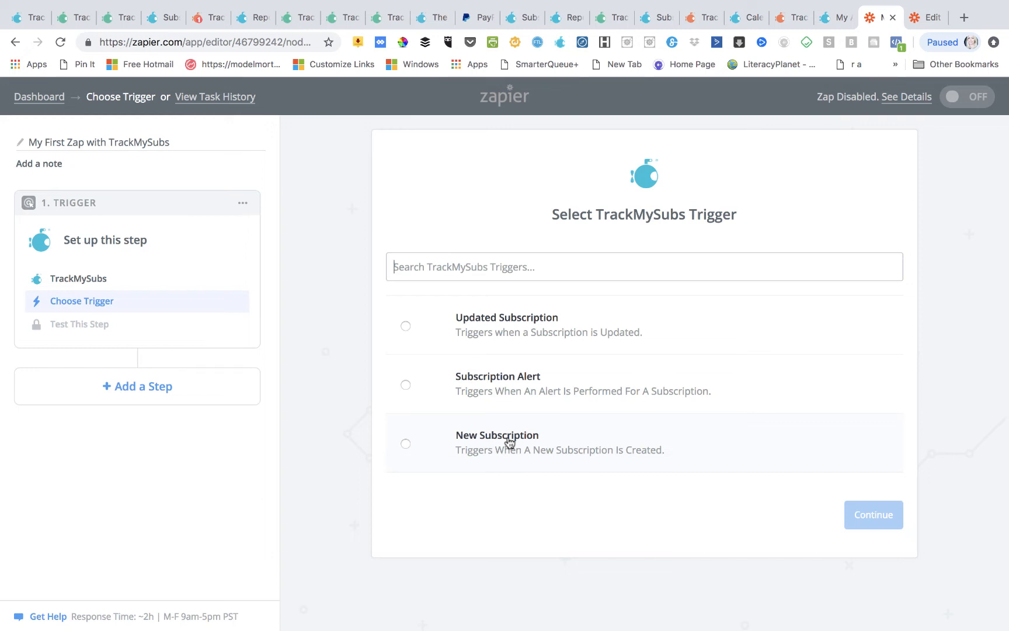
- Use Subscription Alert as the trigger and connect a TrackMySubs account with the pasted API key, testing successfully
click(406, 385)
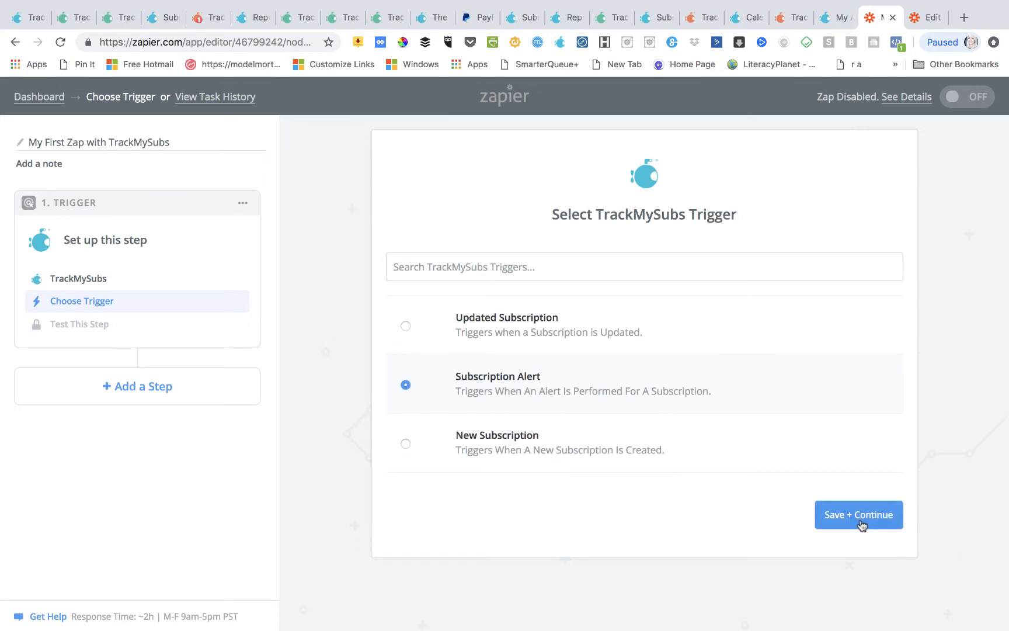
click(860, 523)
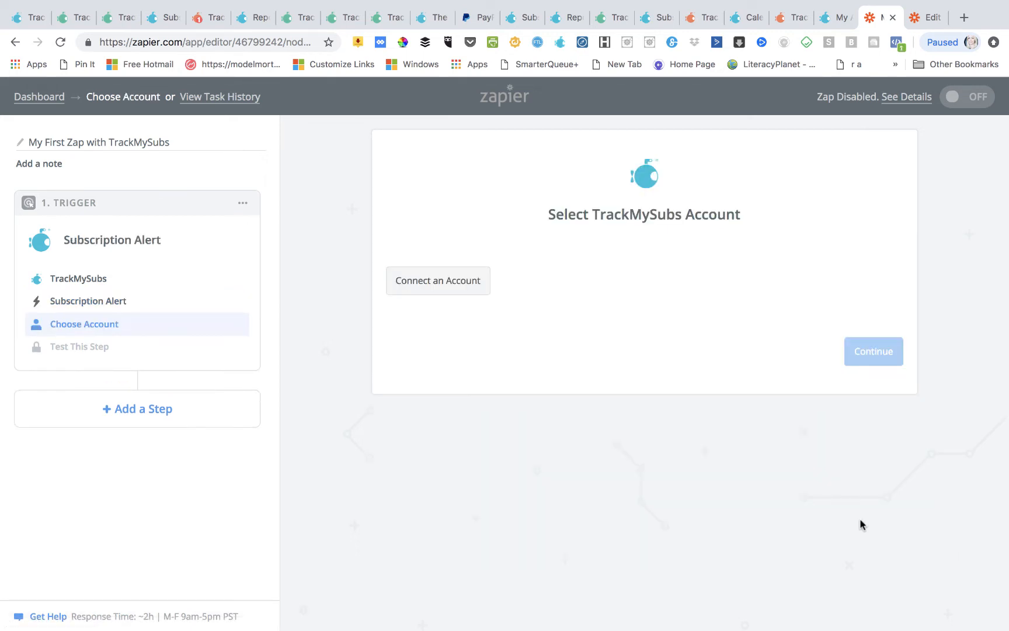
click(446, 281)
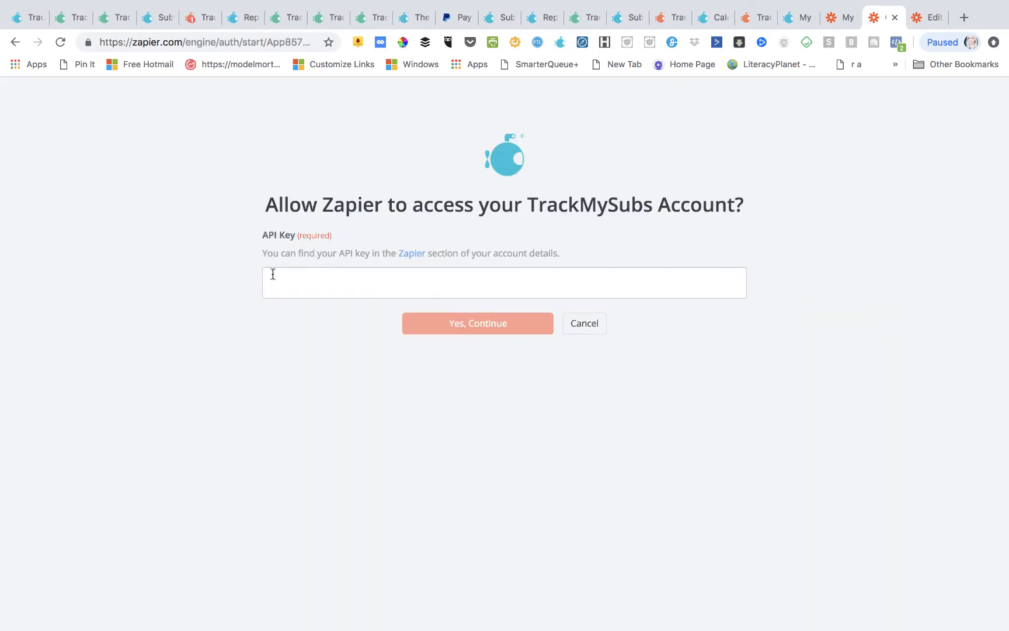
key(ctrl+v)
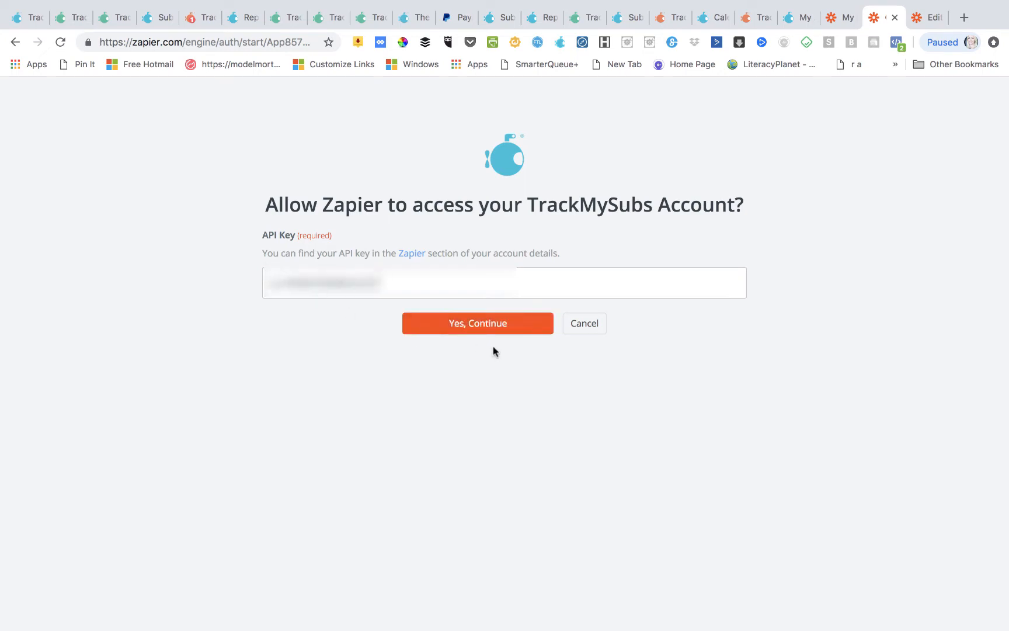
click(493, 332)
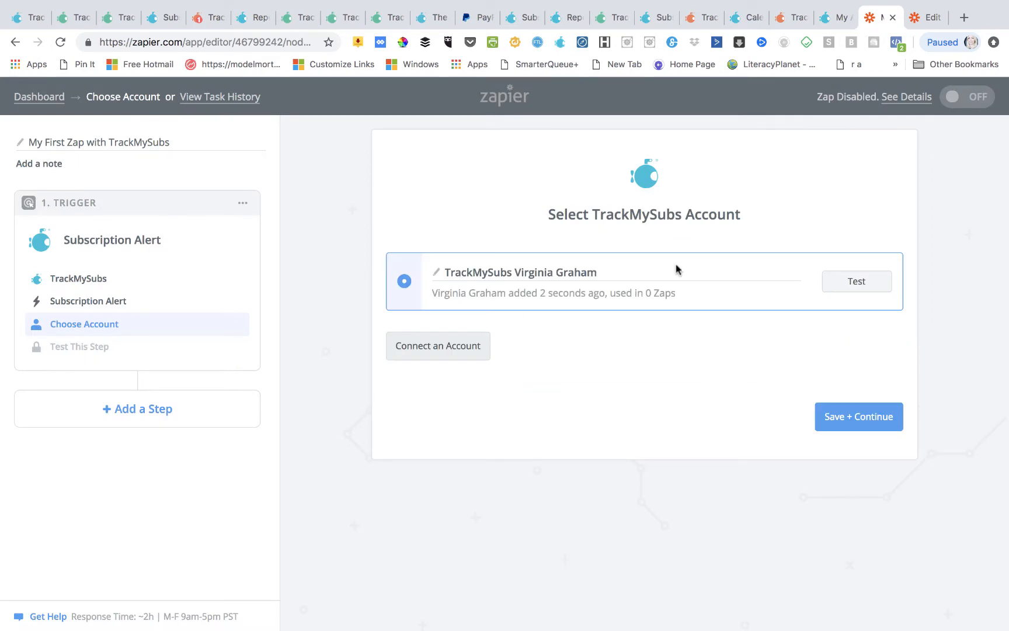
click(870, 283)
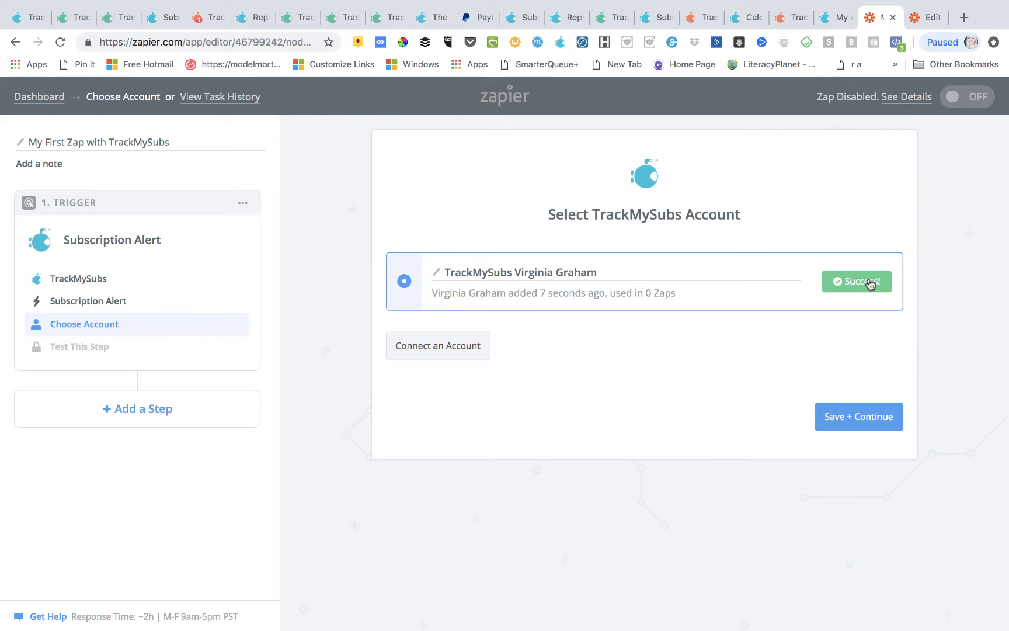
click(854, 426)
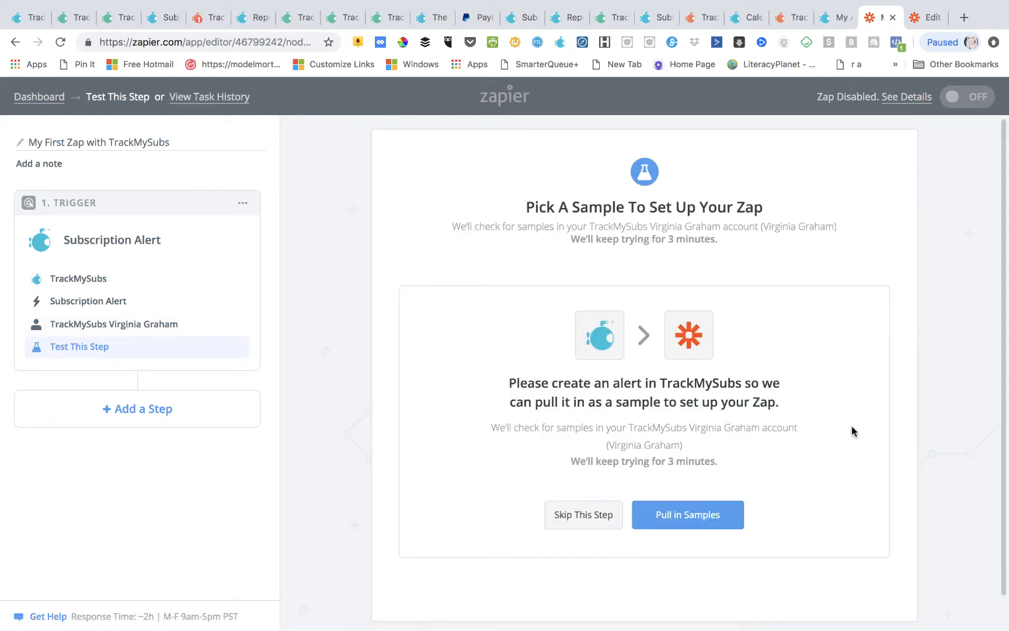
- Pull in TrackMySubs sample alerts, review Alert A's fields, and confirm it as the trigger sample
click(687, 519)
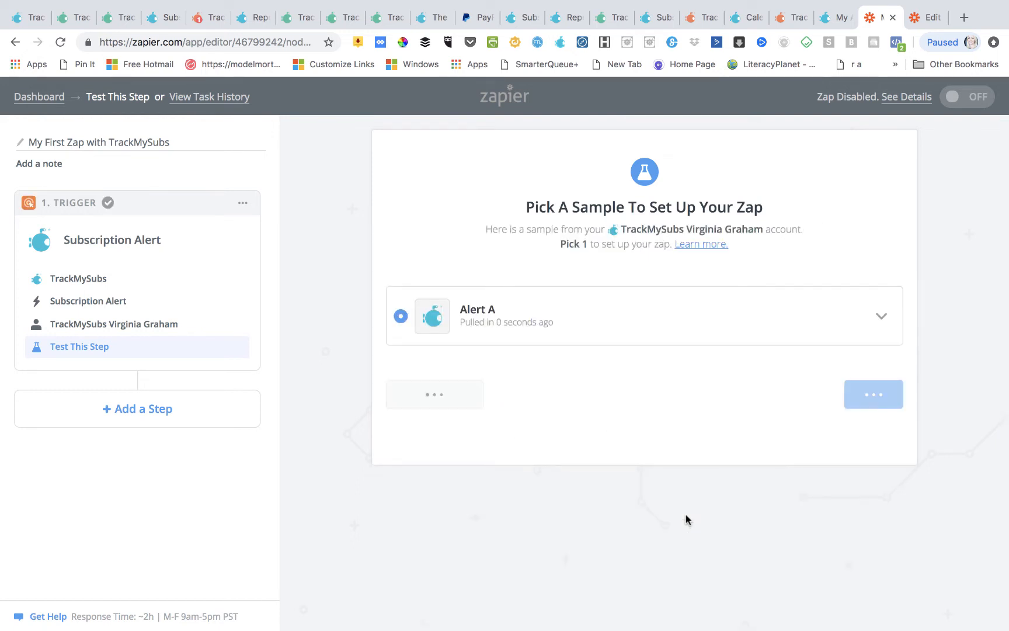
click(876, 317)
scroll(773, 402, down, 3)
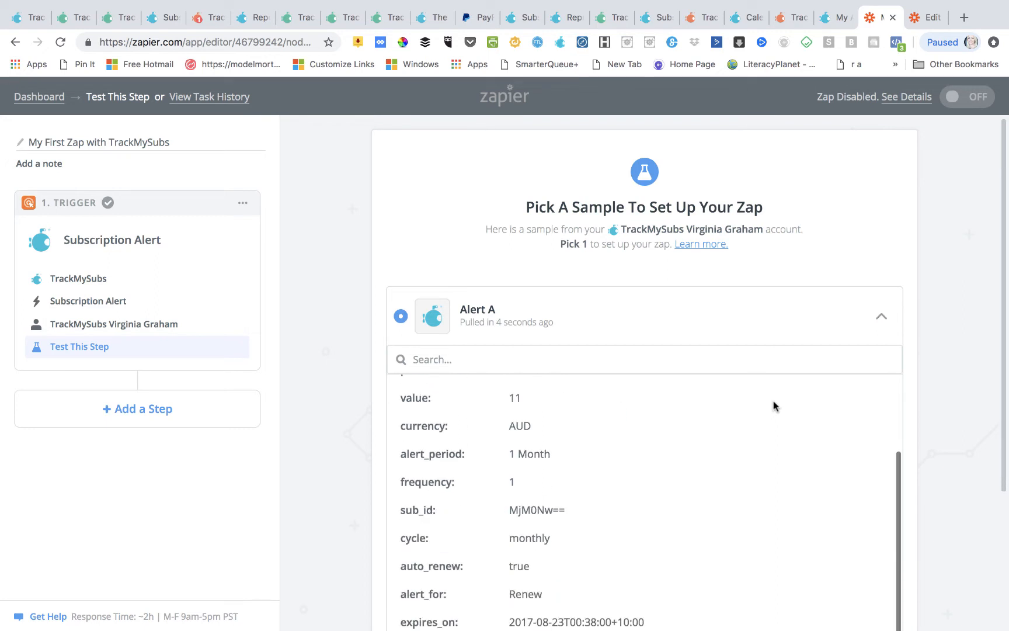
scroll(773, 400, up, 3)
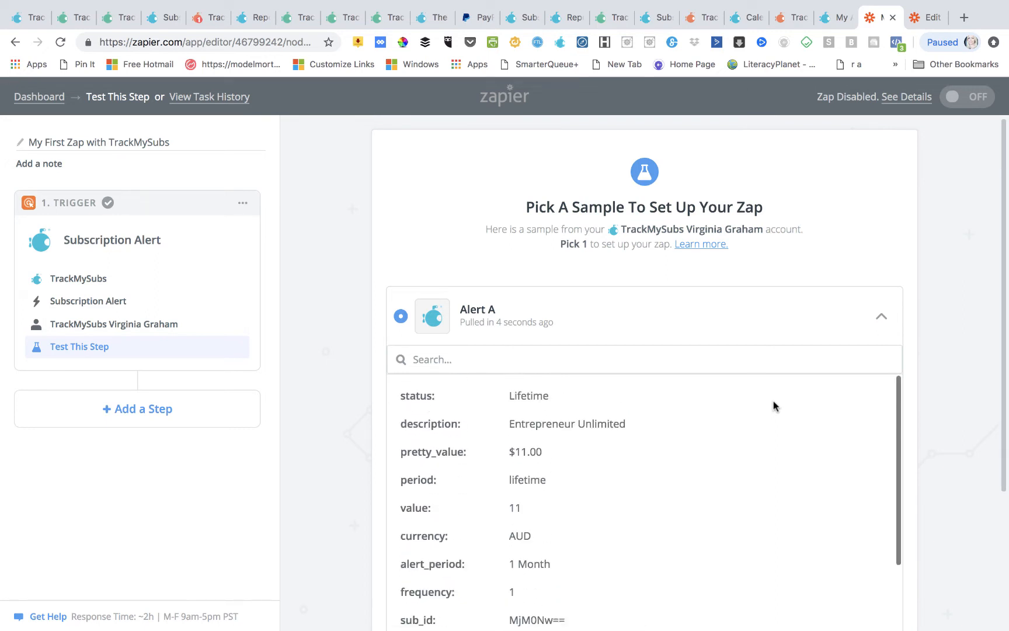
scroll(935, 414, down, 3)
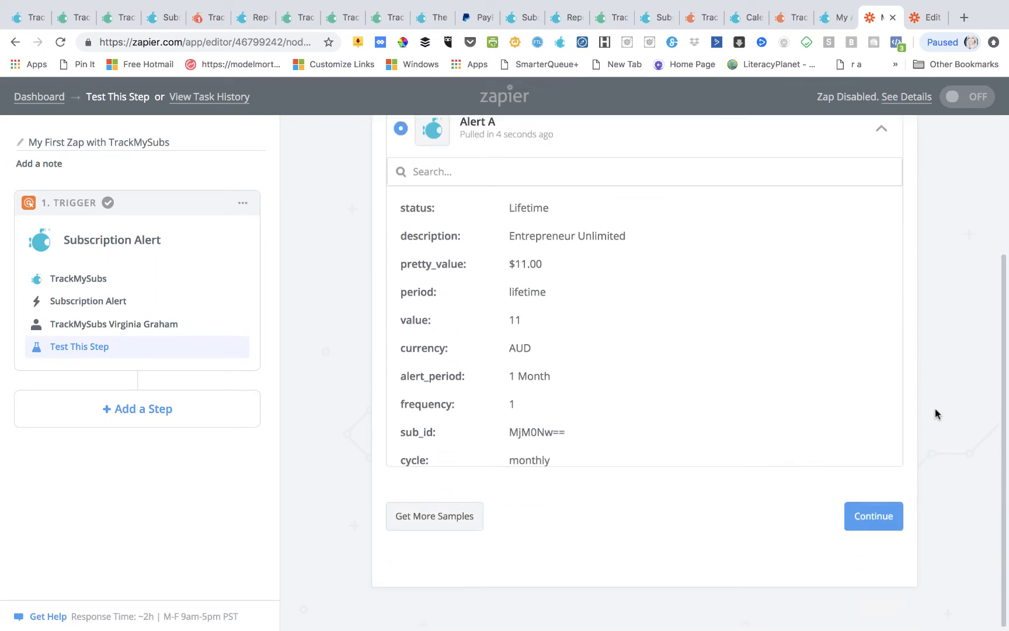
click(863, 524)
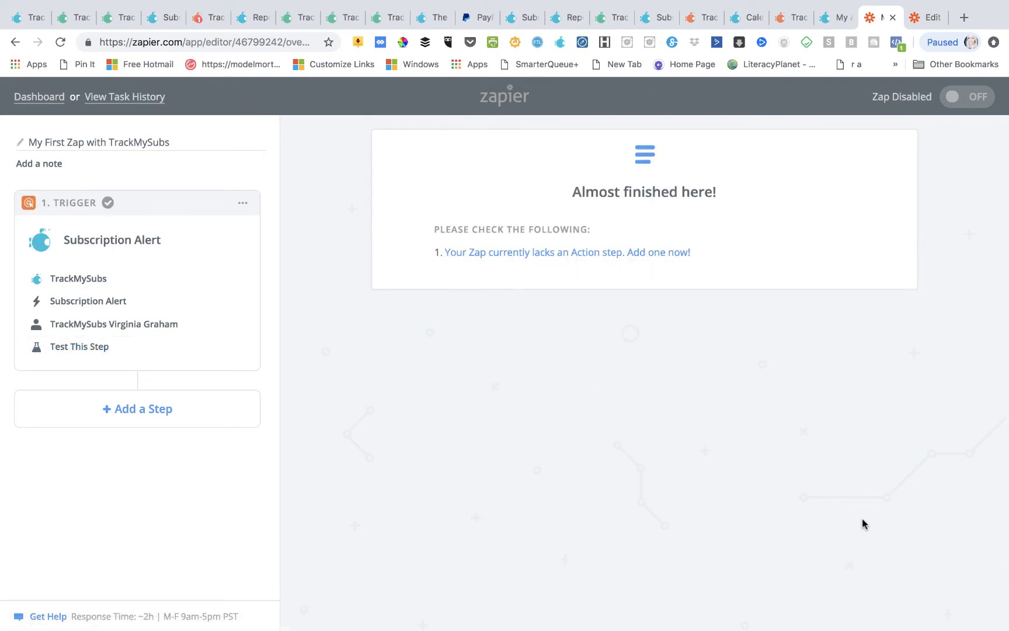
- Add a MessageBird Send SMS action step using the existing MessageBird account
click(126, 421)
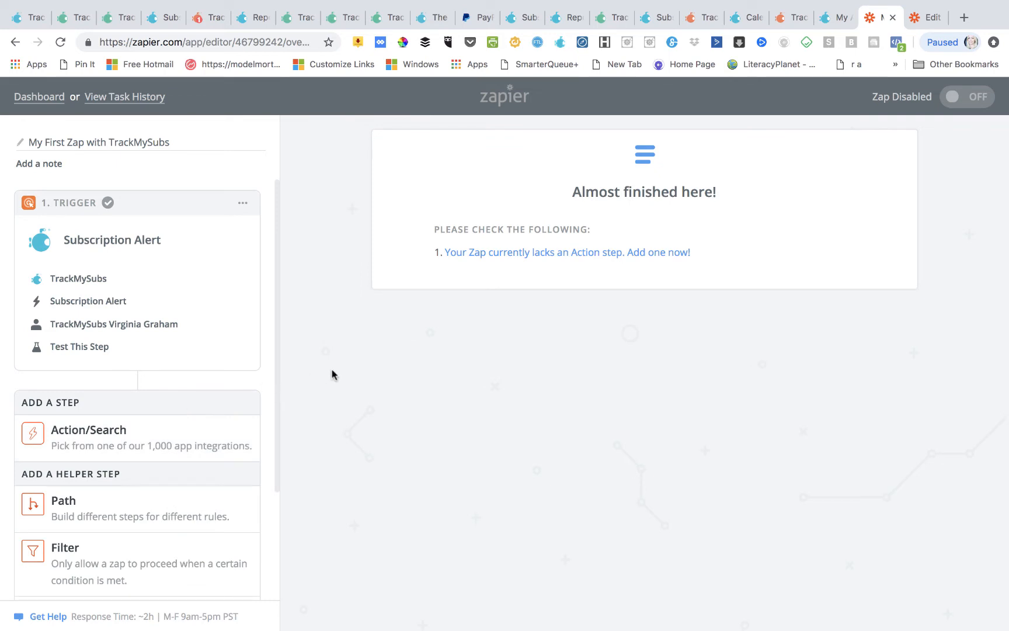
click(128, 426)
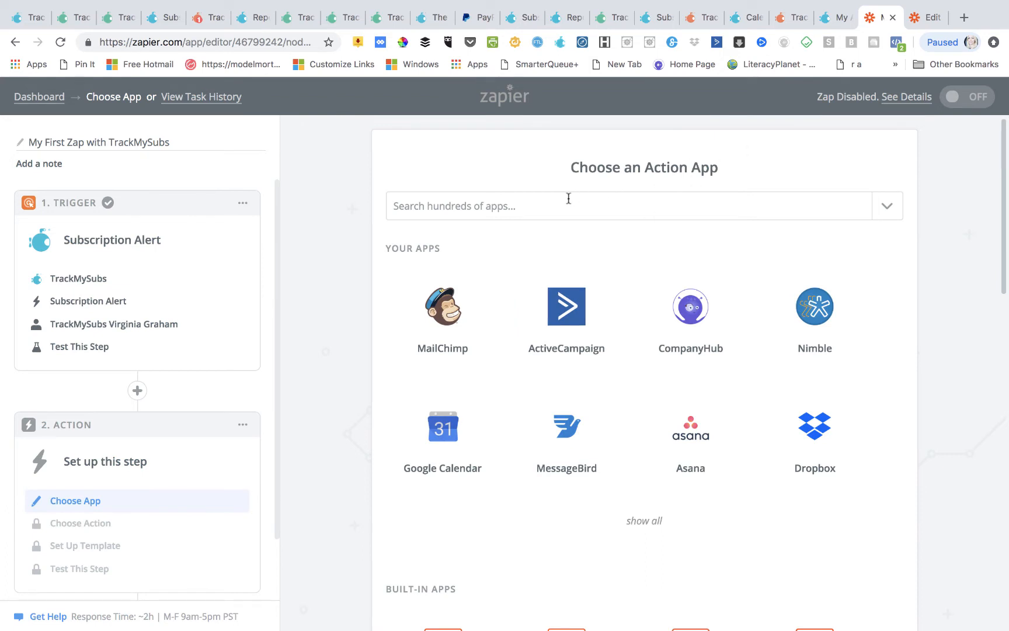
click(532, 200)
text(m)
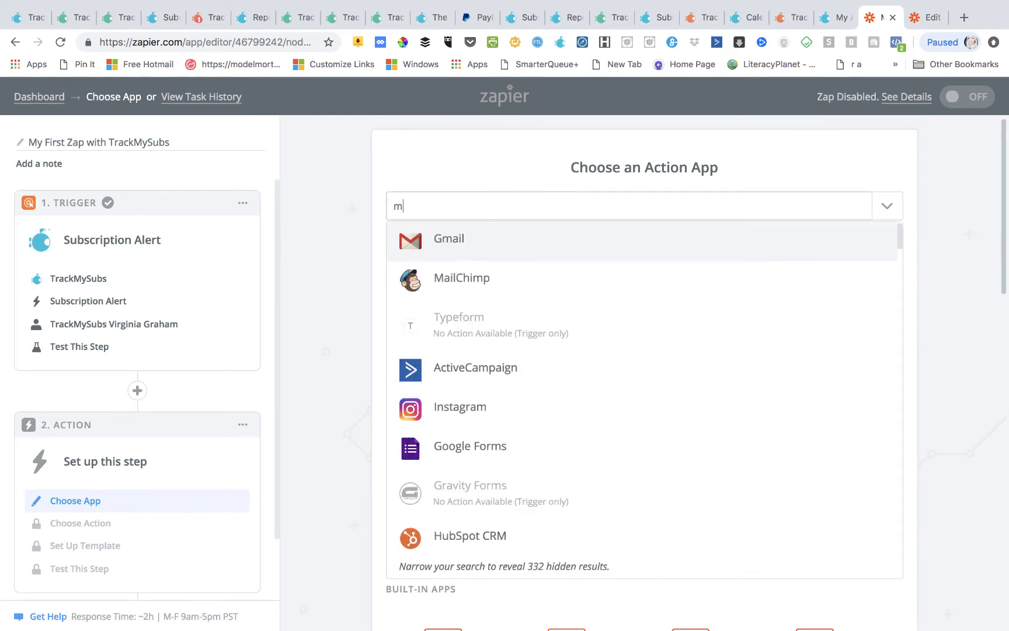
text(ess)
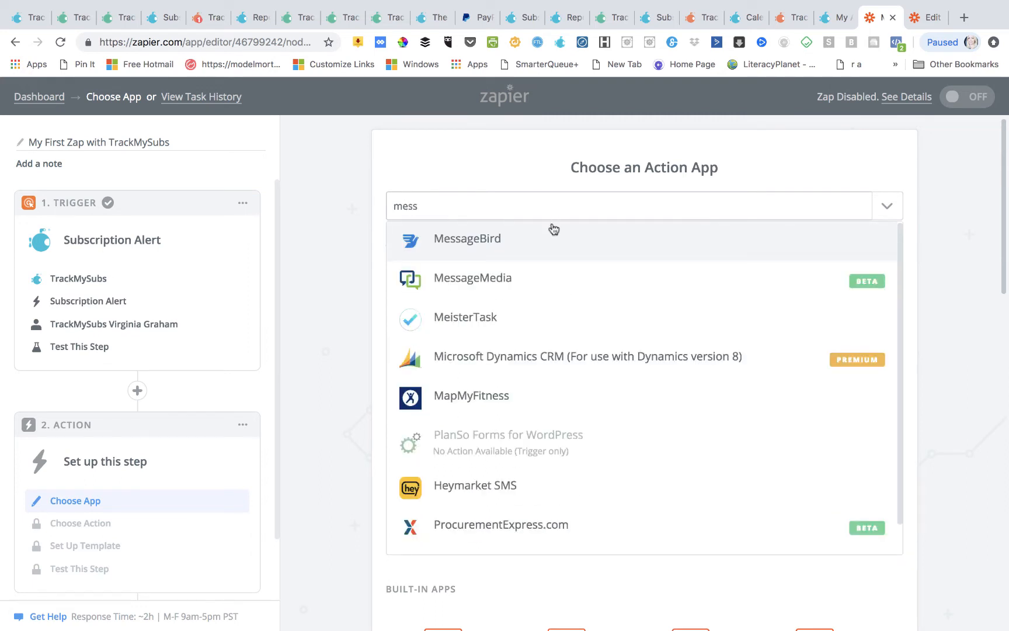
click(545, 244)
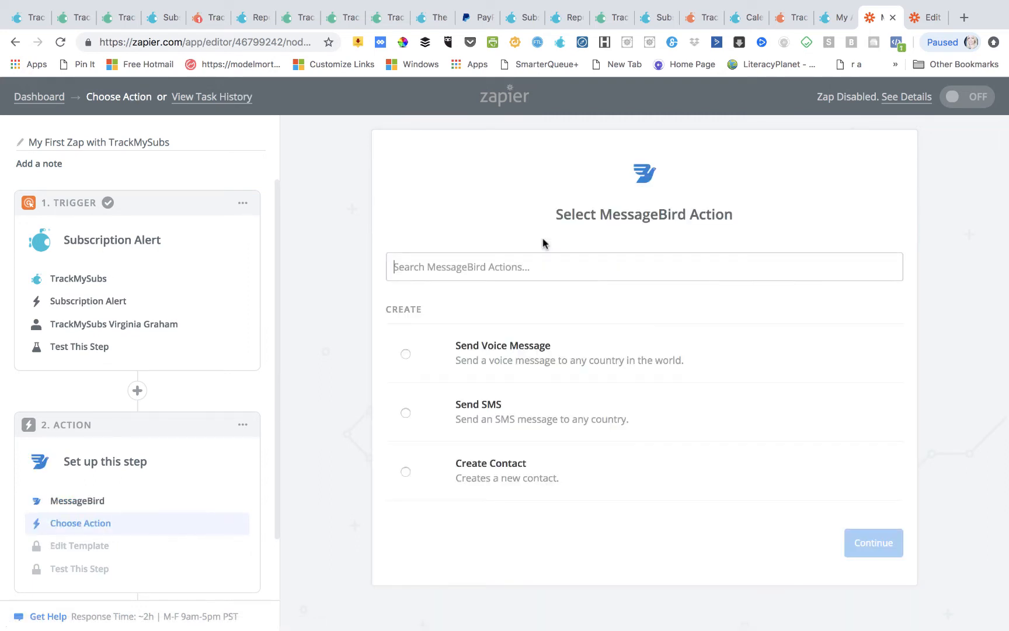
click(405, 412)
click(836, 544)
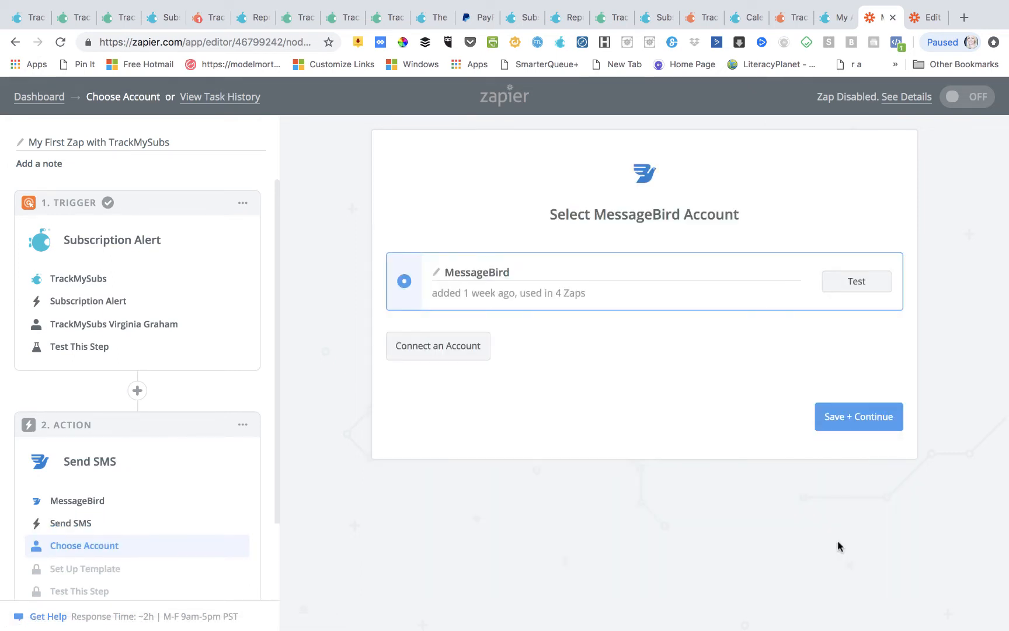
click(860, 418)
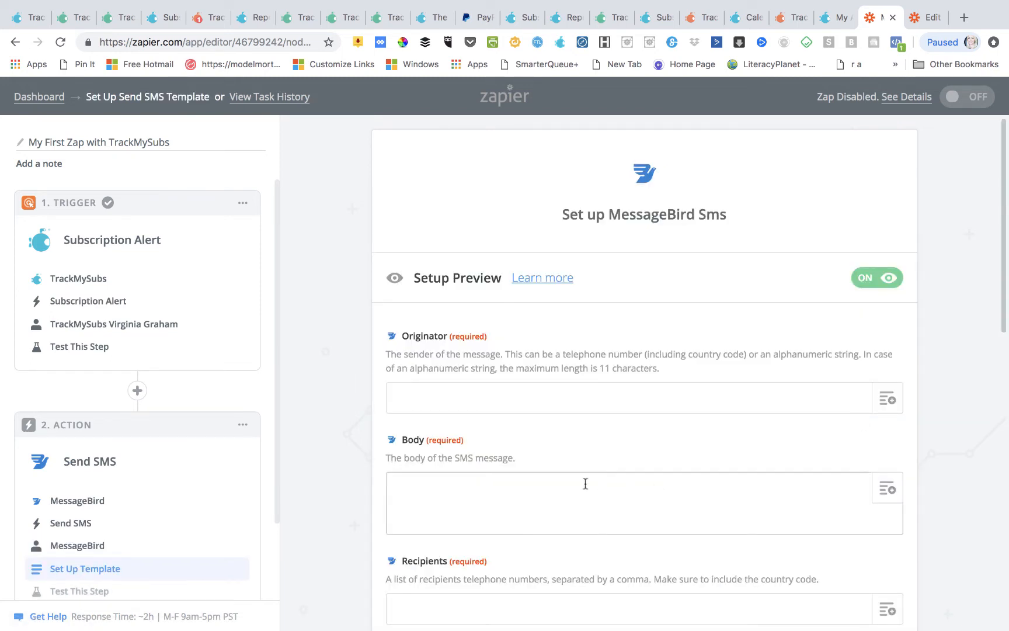
- Fill in the sender and build the SMS body from the subscription's Name, Amount and Renewal / Expiry Date
scroll(557, 465, down, 2)
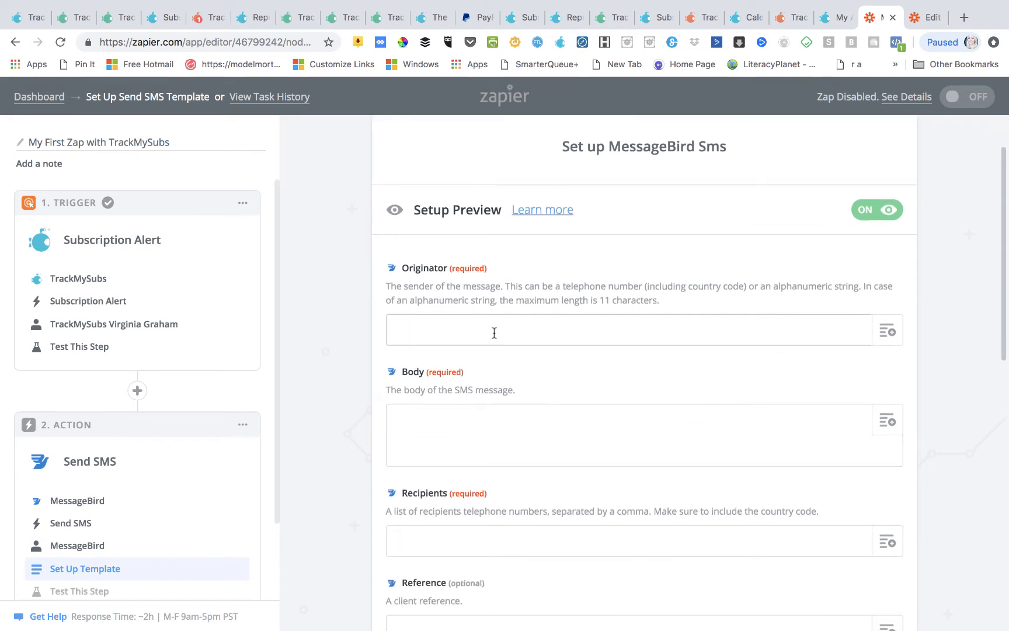
scroll(494, 333, down, 2)
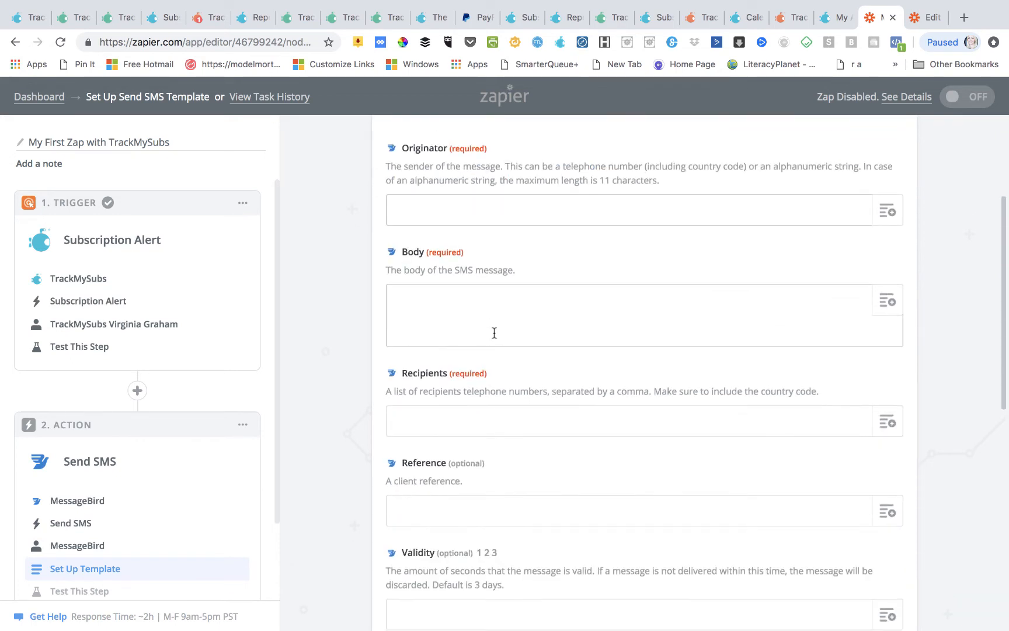
scroll(494, 333, up, 1)
click(436, 288)
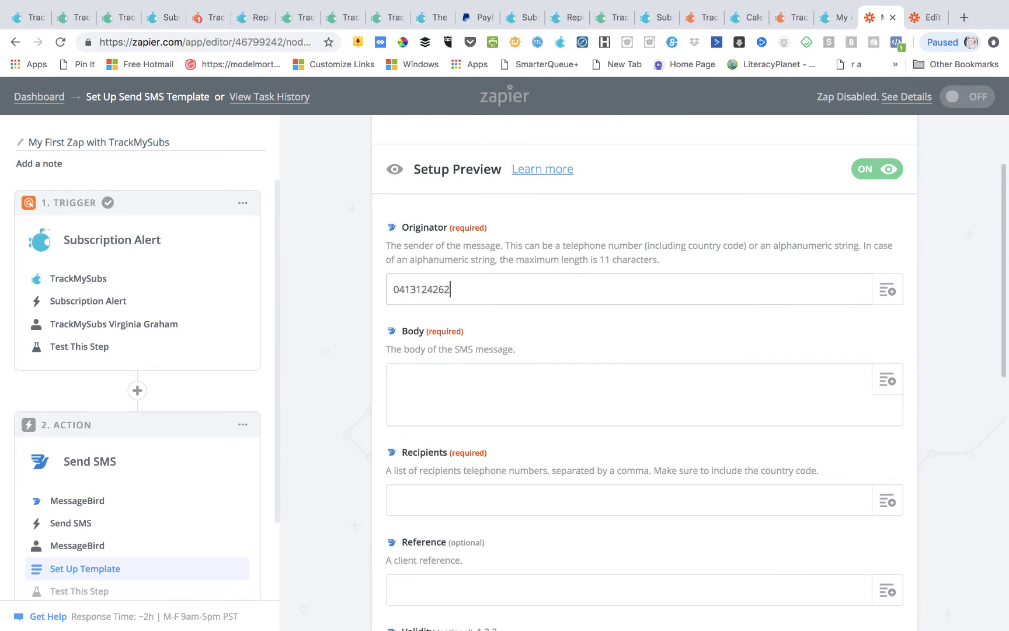
click(403, 379)
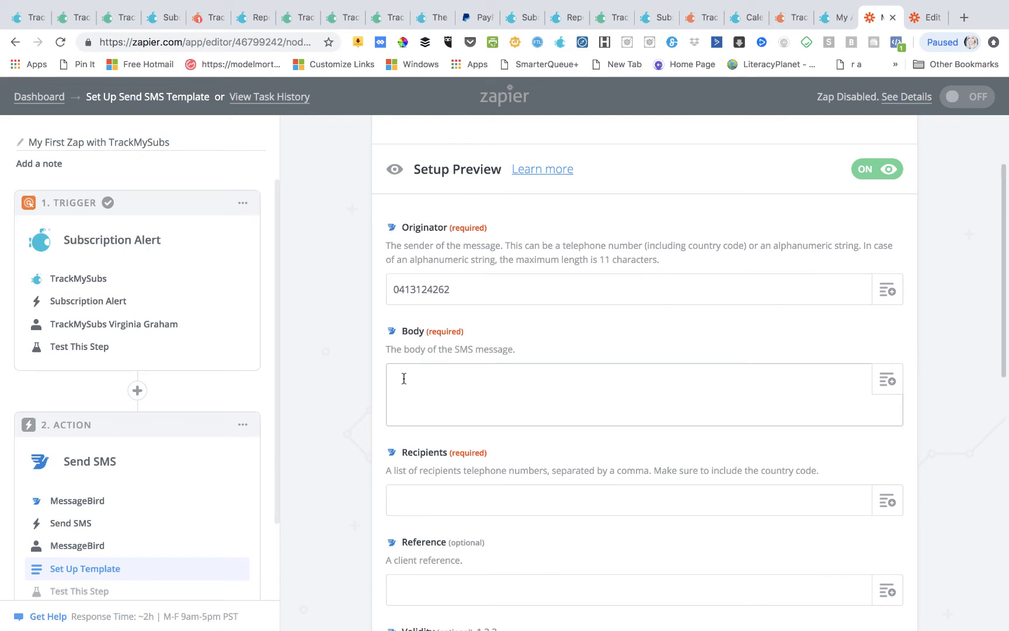
click(891, 388)
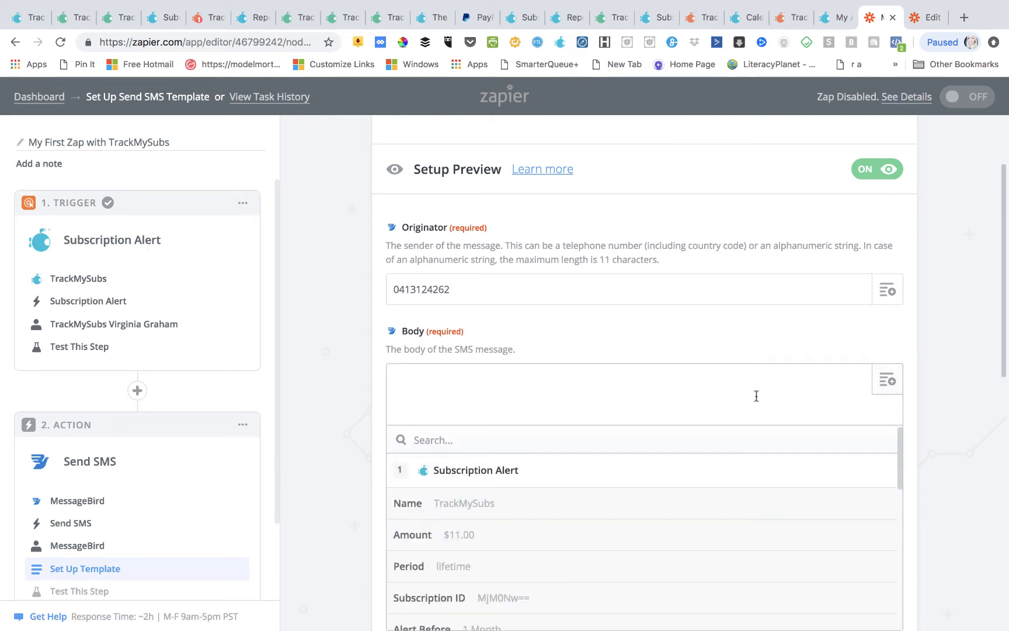
click(627, 510)
click(887, 381)
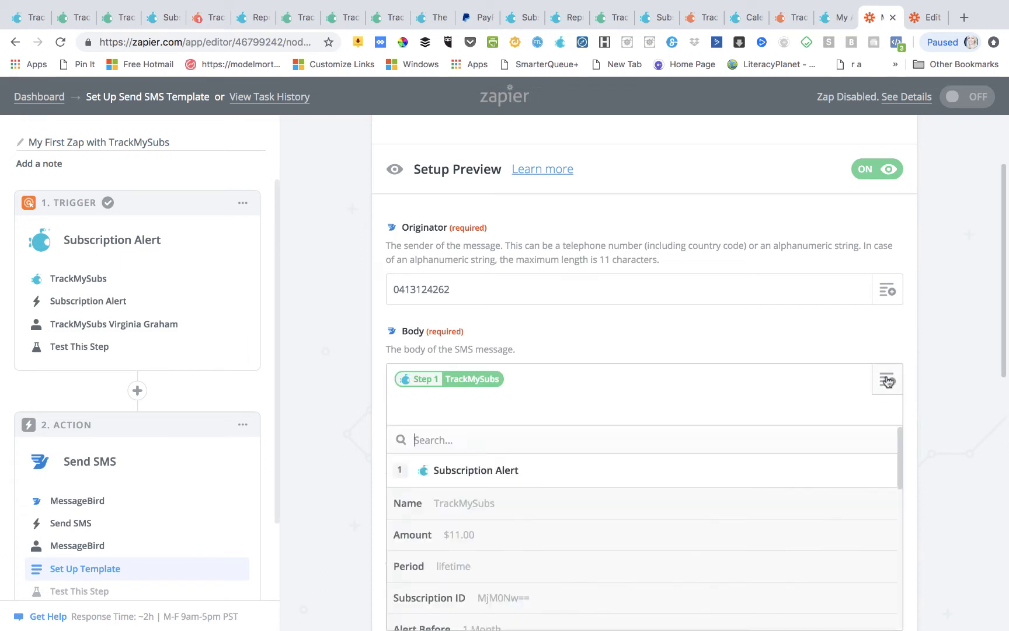
click(646, 536)
click(888, 382)
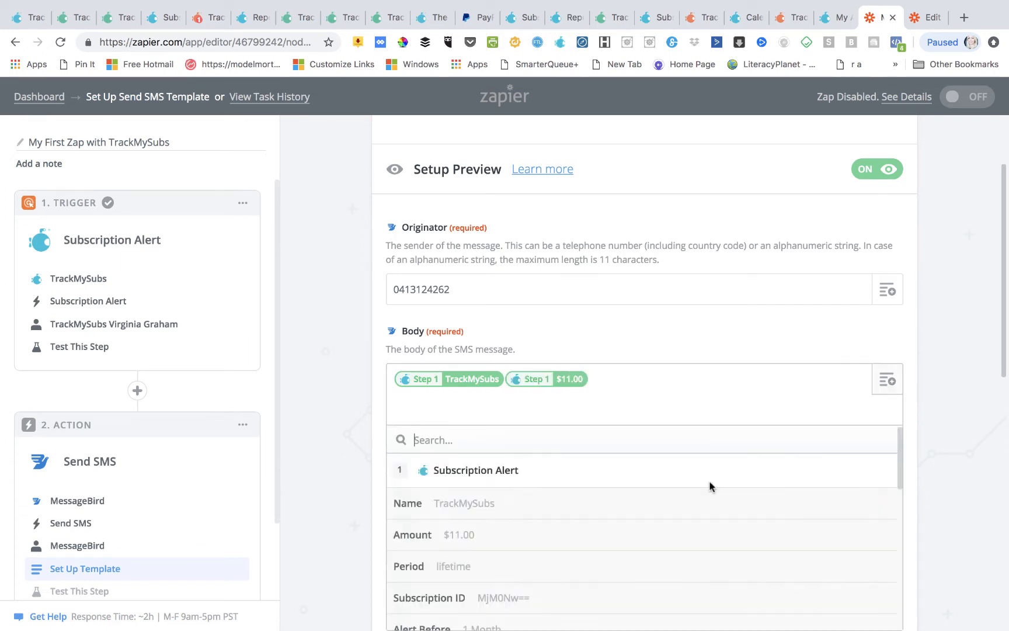
scroll(673, 555, down, 3)
scroll(674, 555, up, 2)
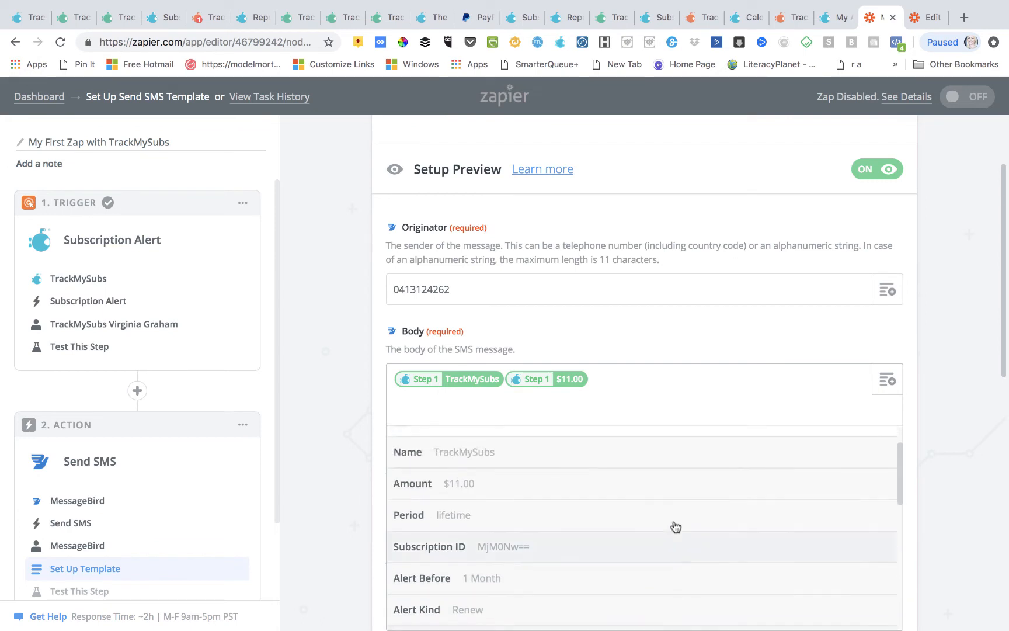
scroll(676, 527, down, 2)
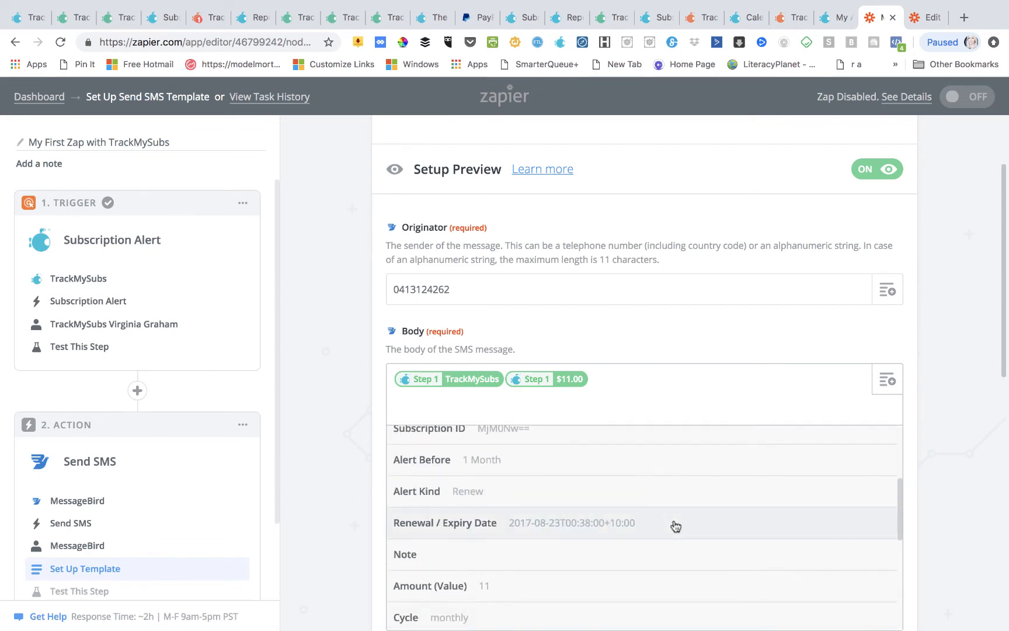
click(676, 526)
scroll(591, 467, down, 1)
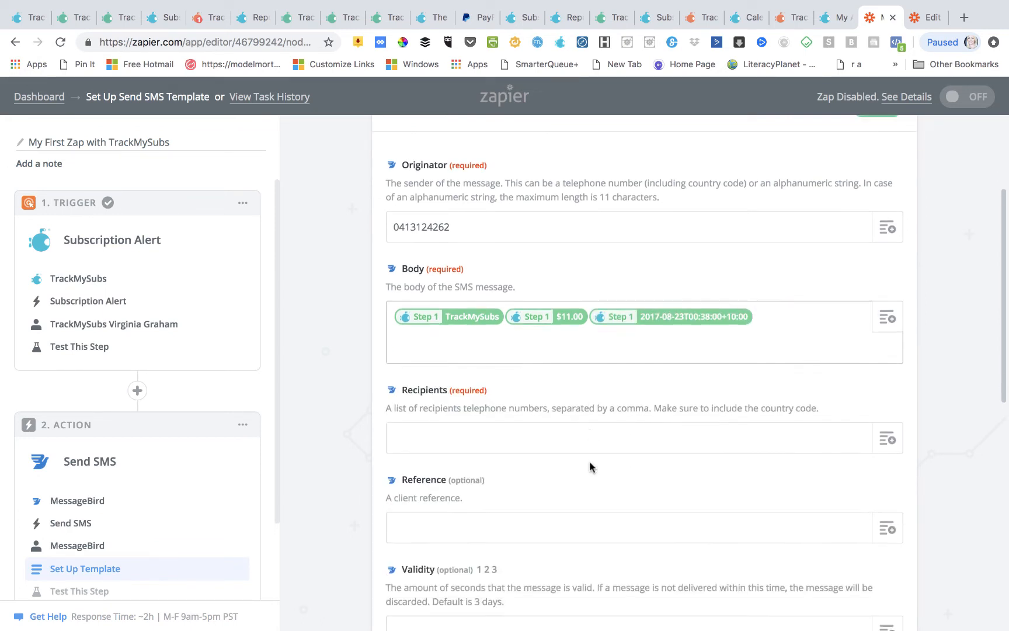
scroll(639, 455, down, 9)
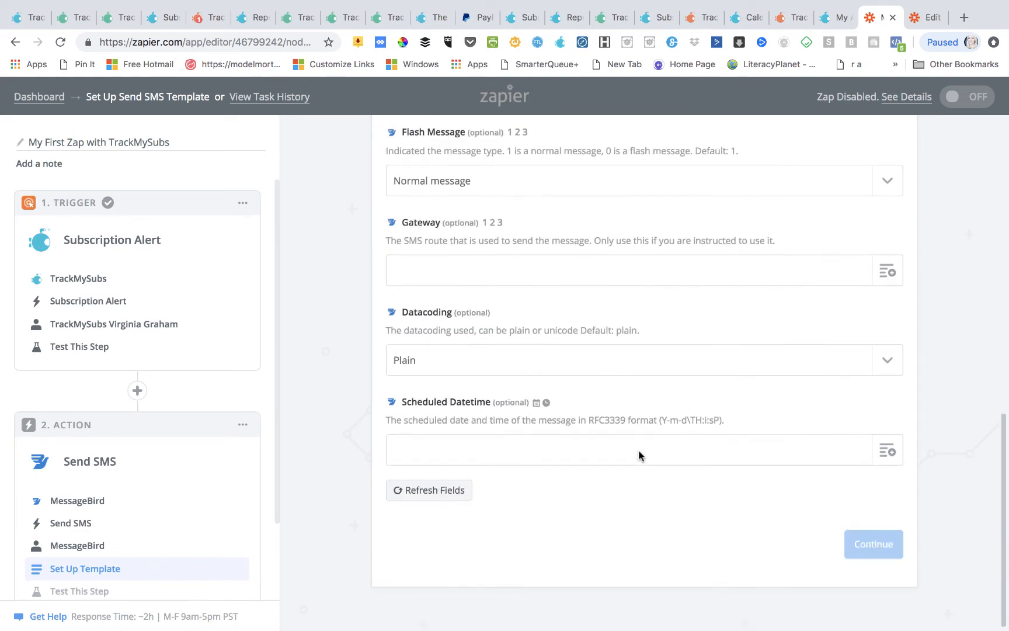
scroll(638, 451, up, 10)
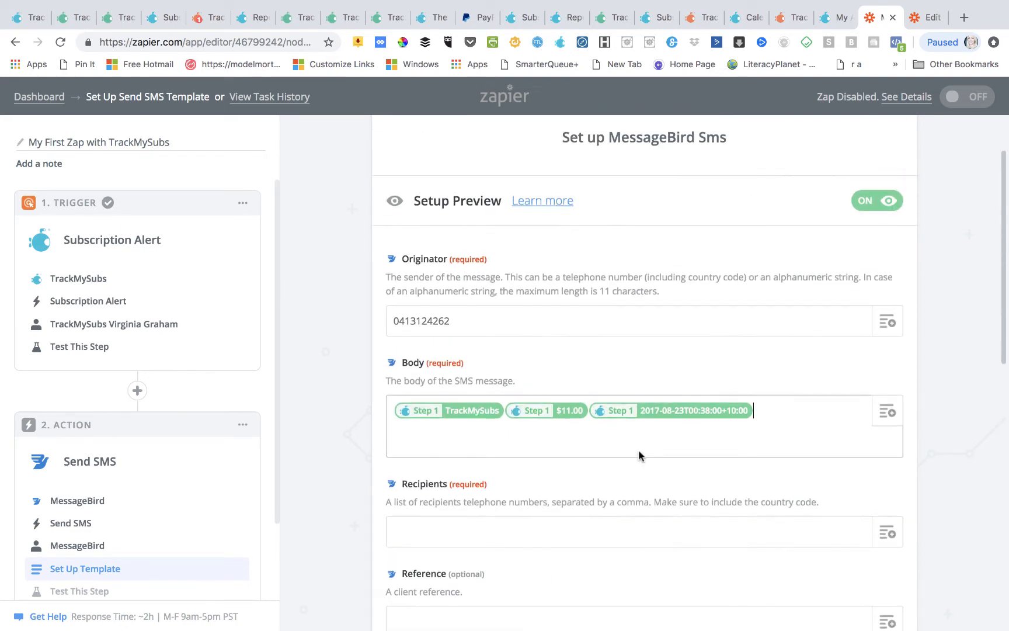
- Enter the recipient phone number and continue to testing
click(417, 530)
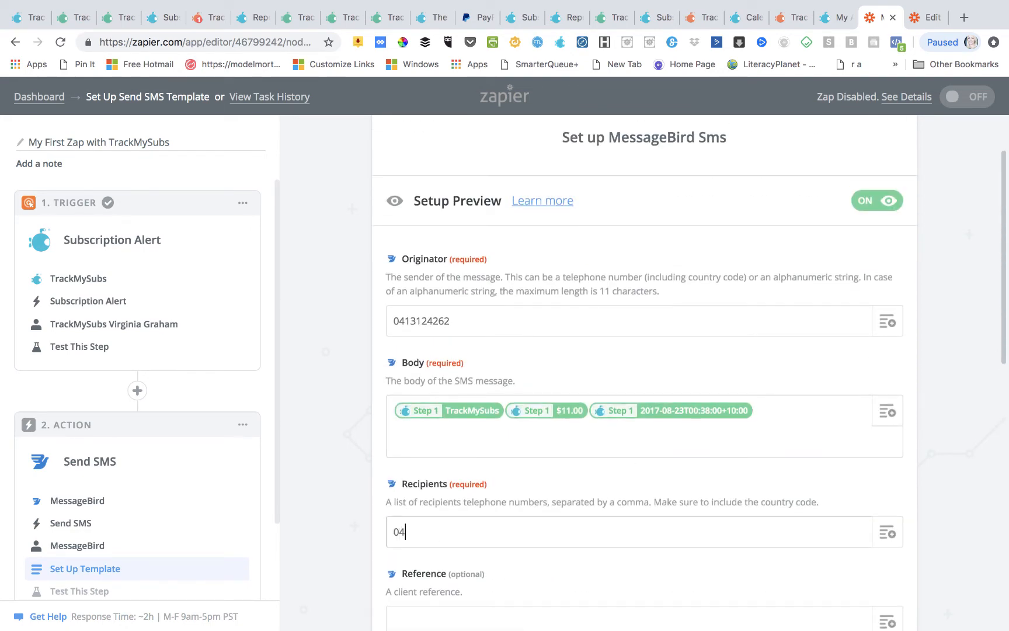
scroll(509, 522, down, 8)
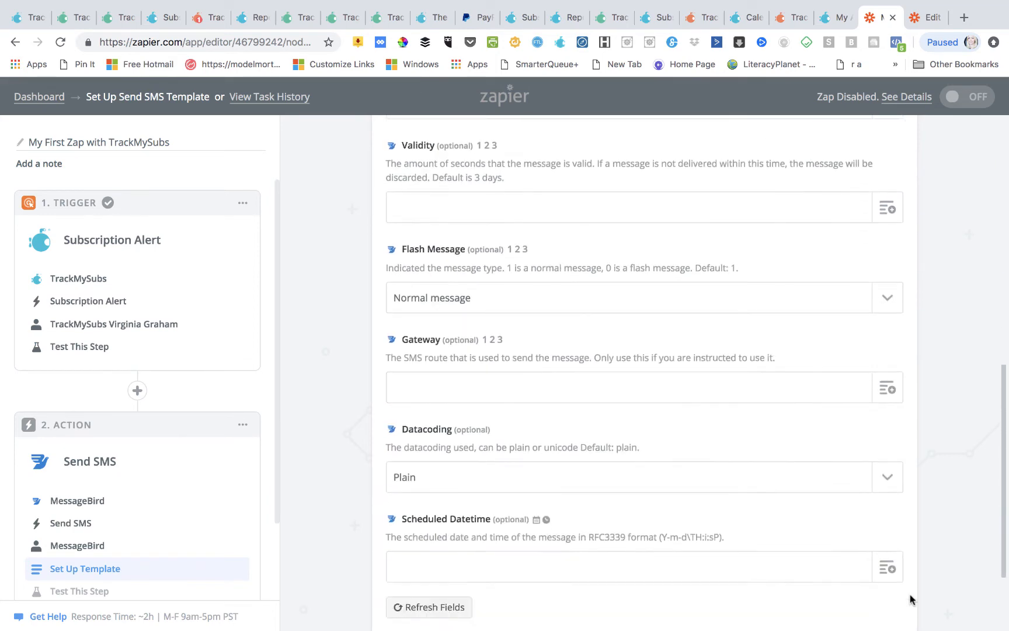
scroll(911, 598, down, 3)
click(870, 549)
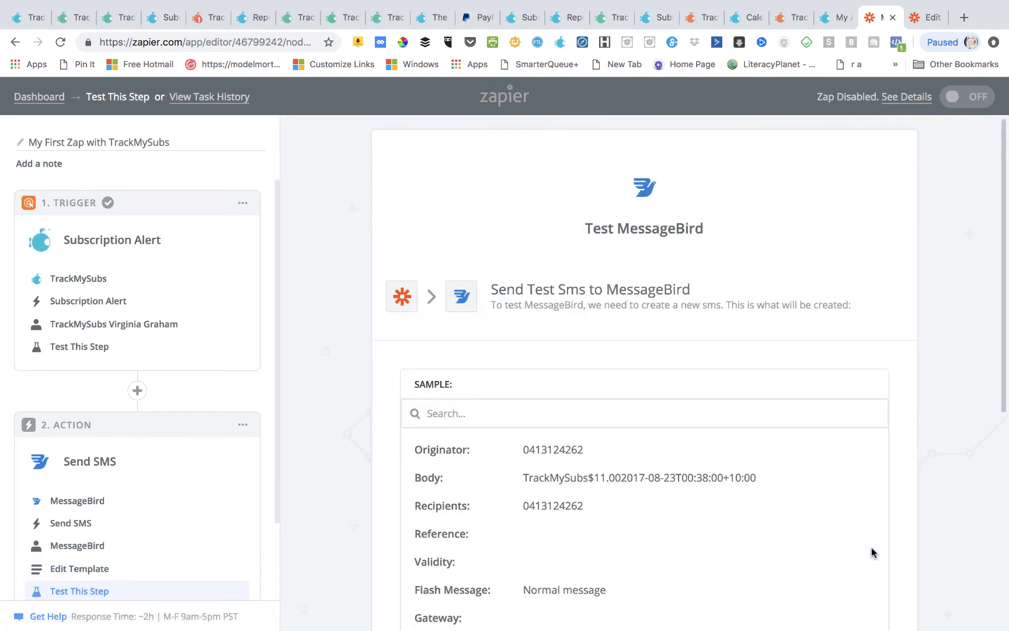
- Send a test SMS to MessageBird, finish and turn on the Zap, then return to TrackMySubs
scroll(871, 552, down, 5)
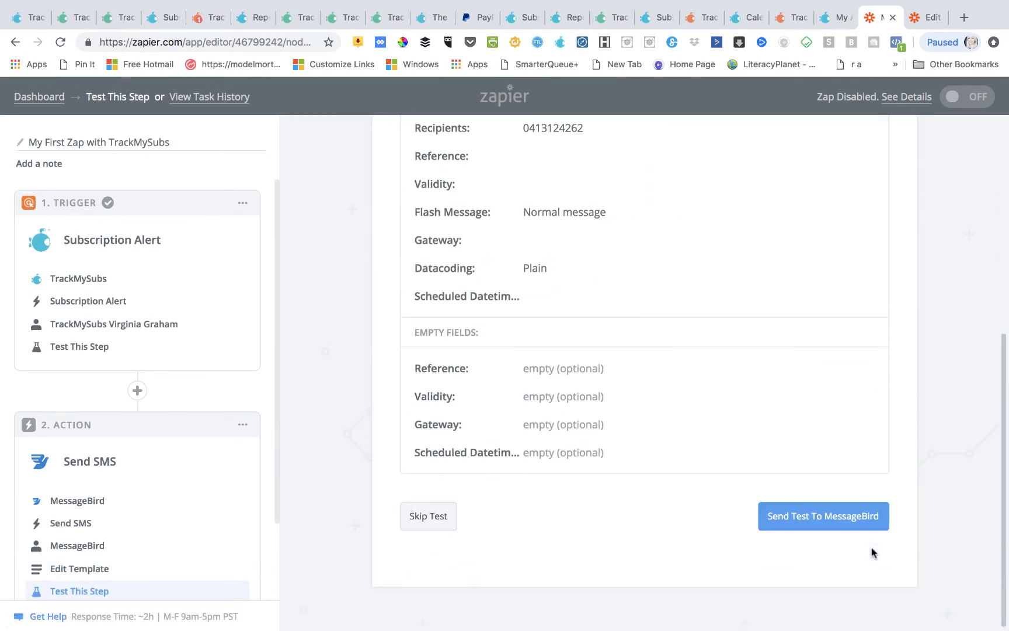
click(842, 522)
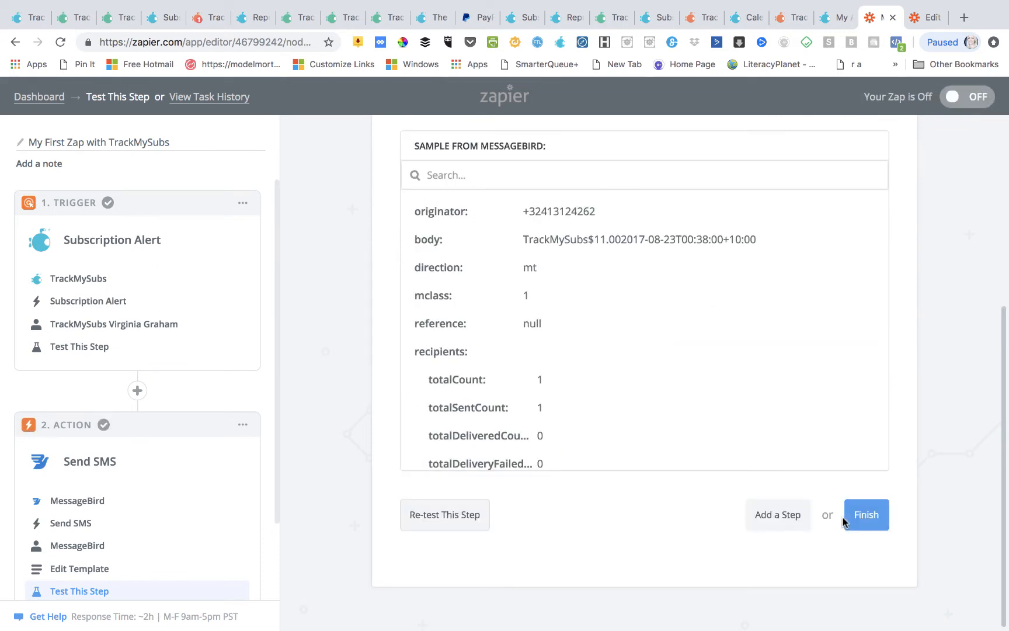
click(865, 515)
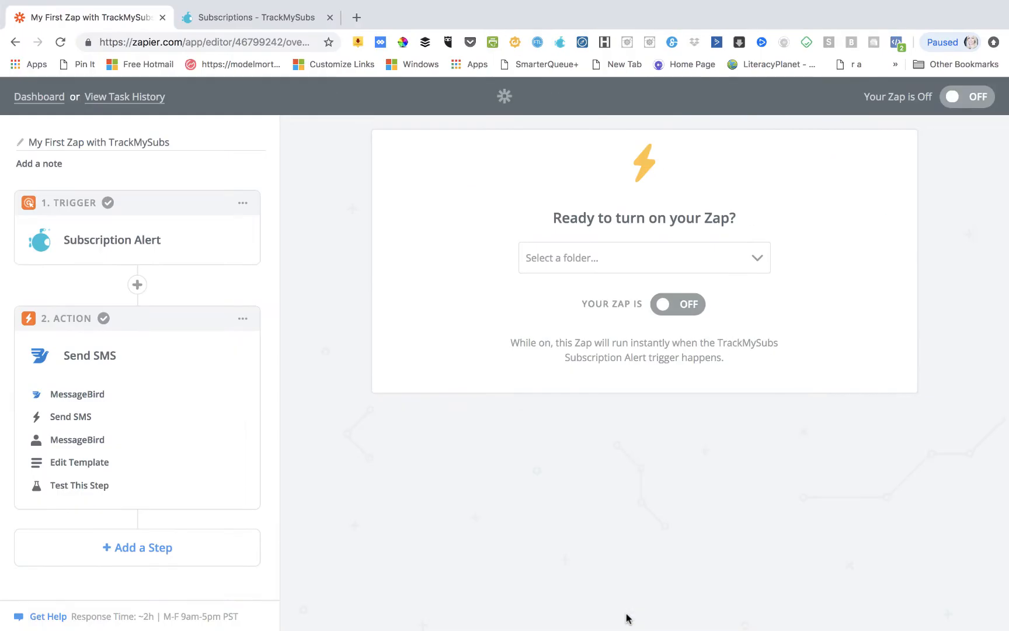
click(695, 305)
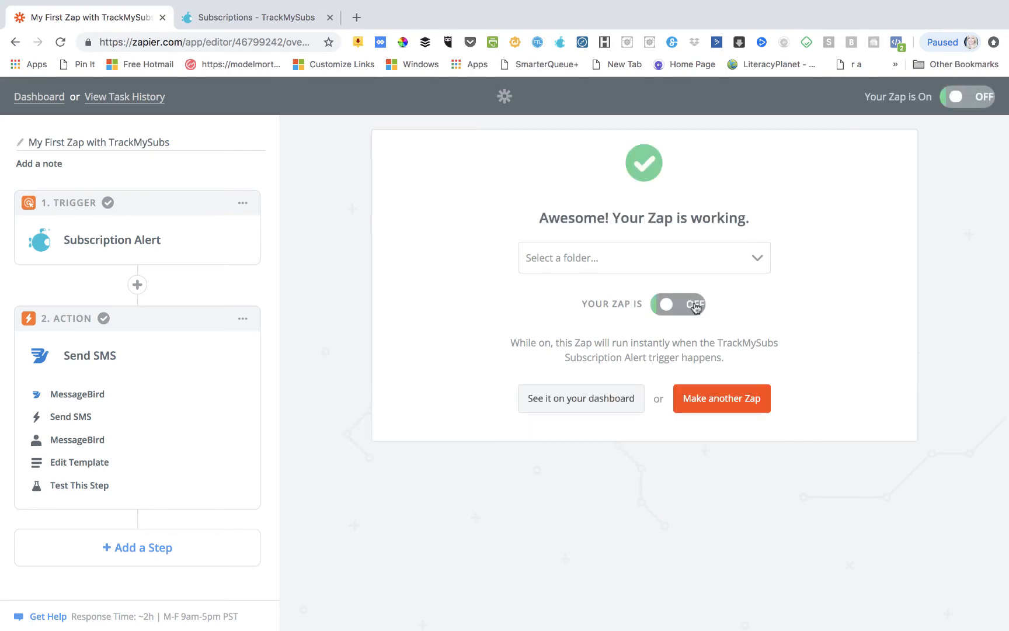
click(241, 22)
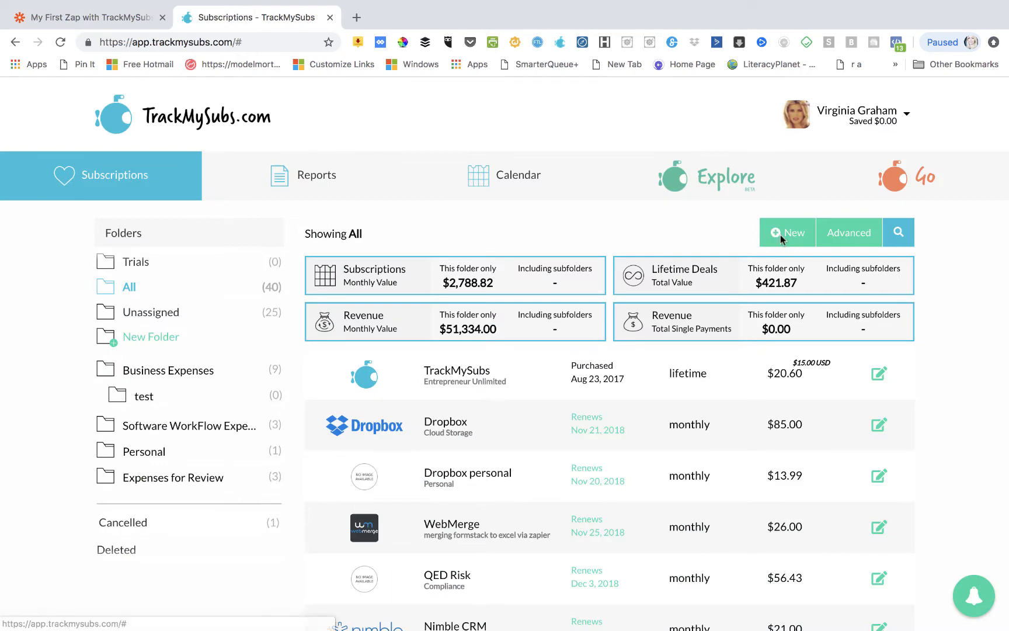
- Start a new GoDaddy subscription with a payment date of 26 November 2018
click(780, 235)
click(400, 311)
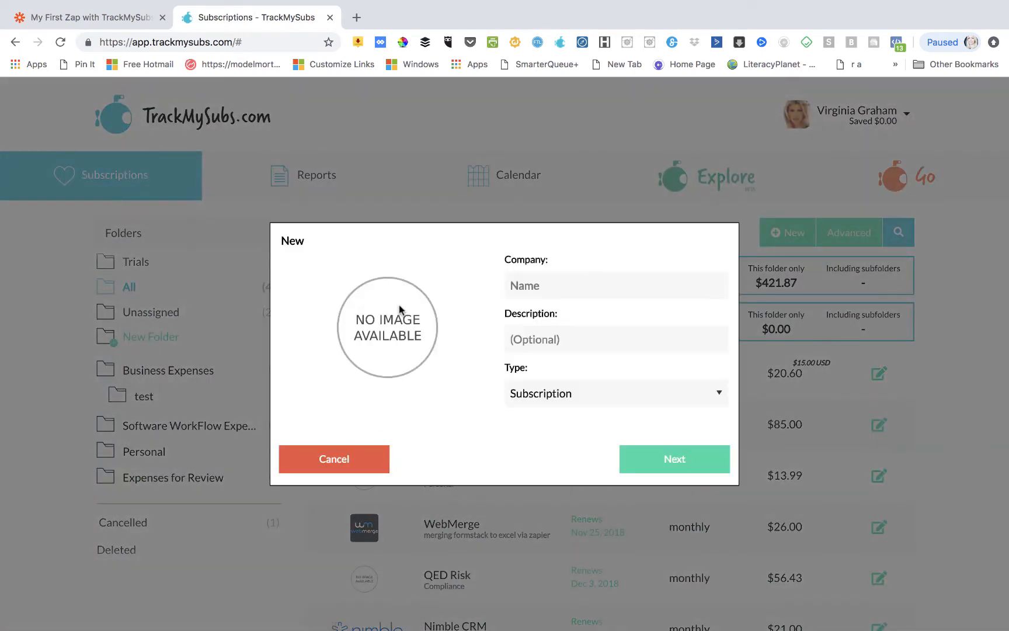
click(553, 286)
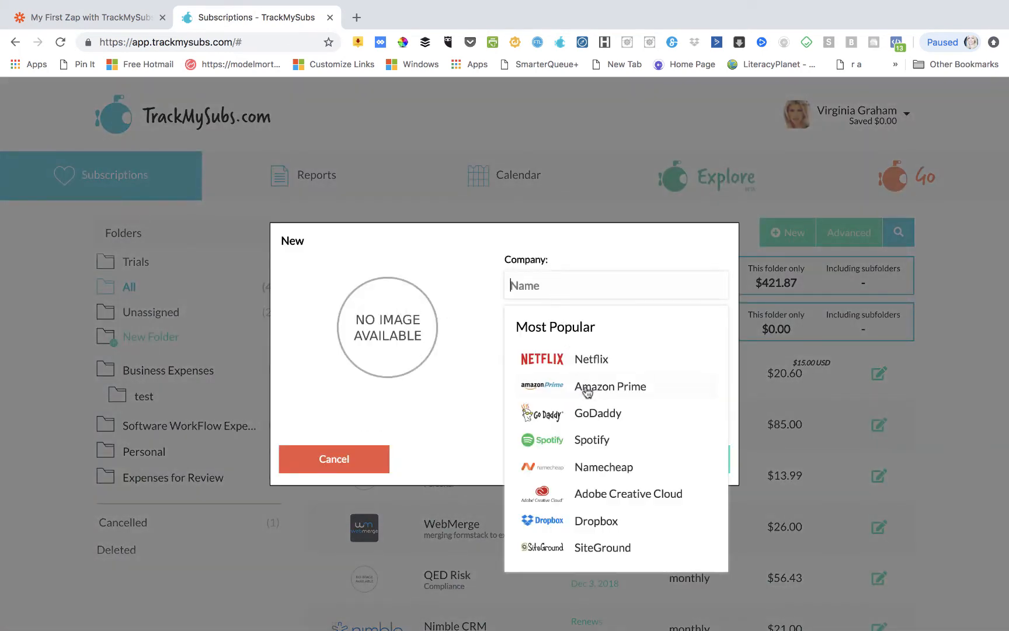
click(591, 411)
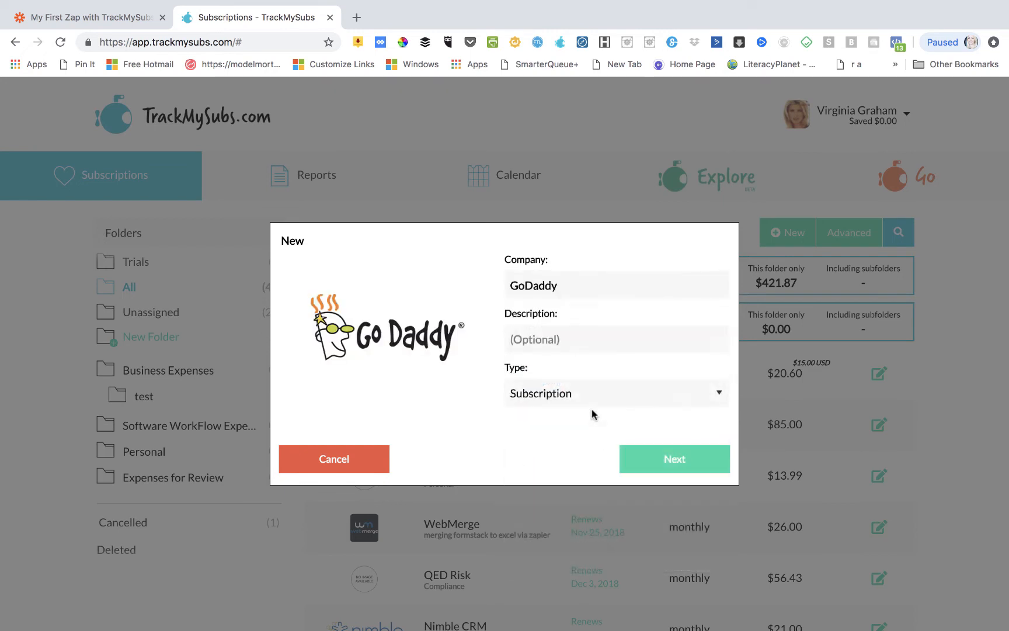
click(652, 460)
click(546, 285)
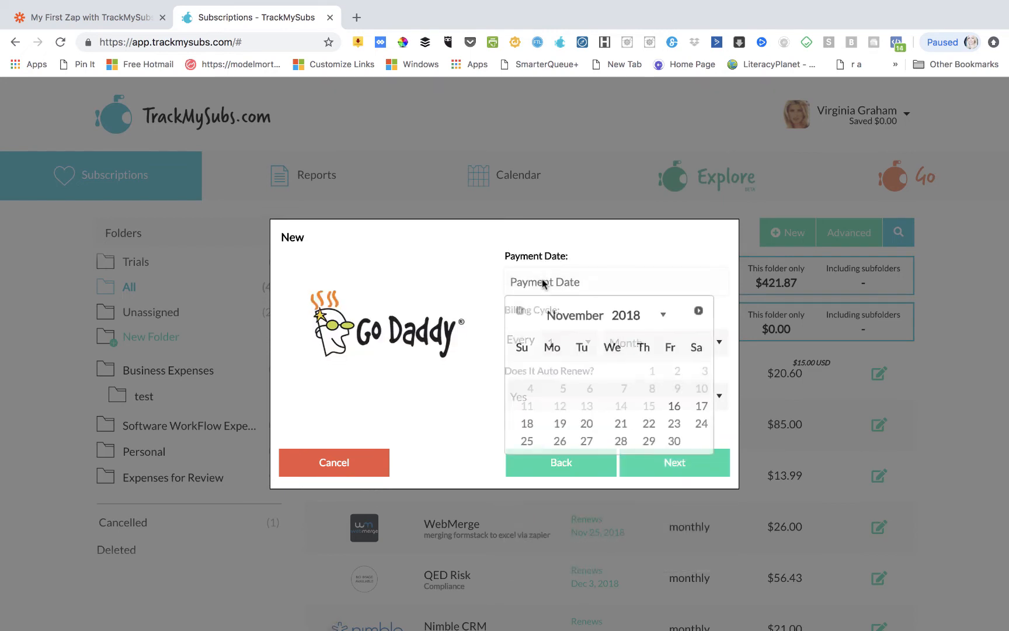
click(557, 442)
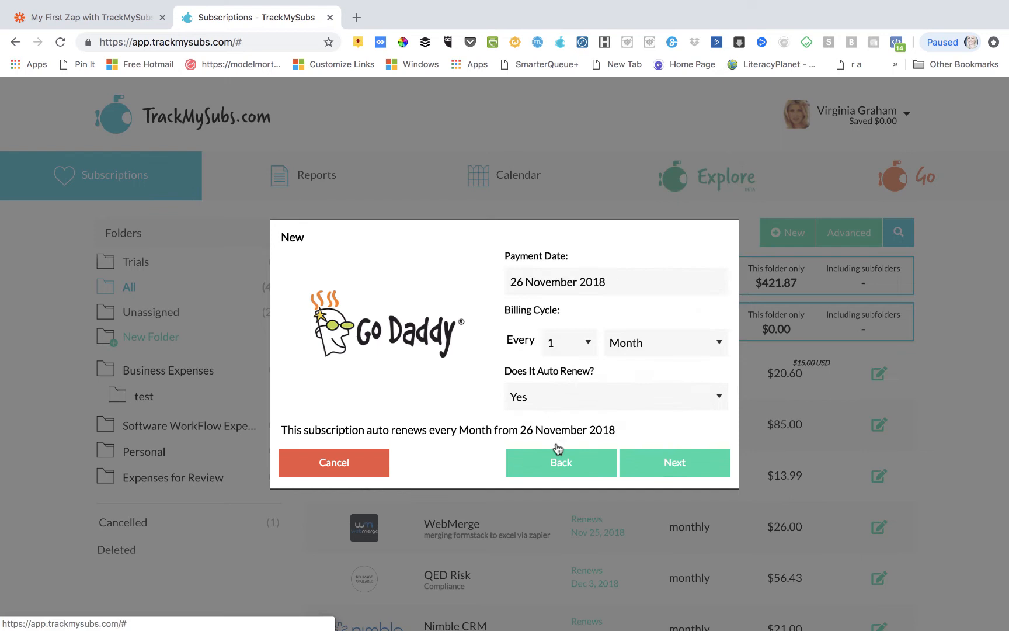
click(655, 468)
- Set the cost to 167, add a custom one-day-before reminder alert, and save
click(518, 309)
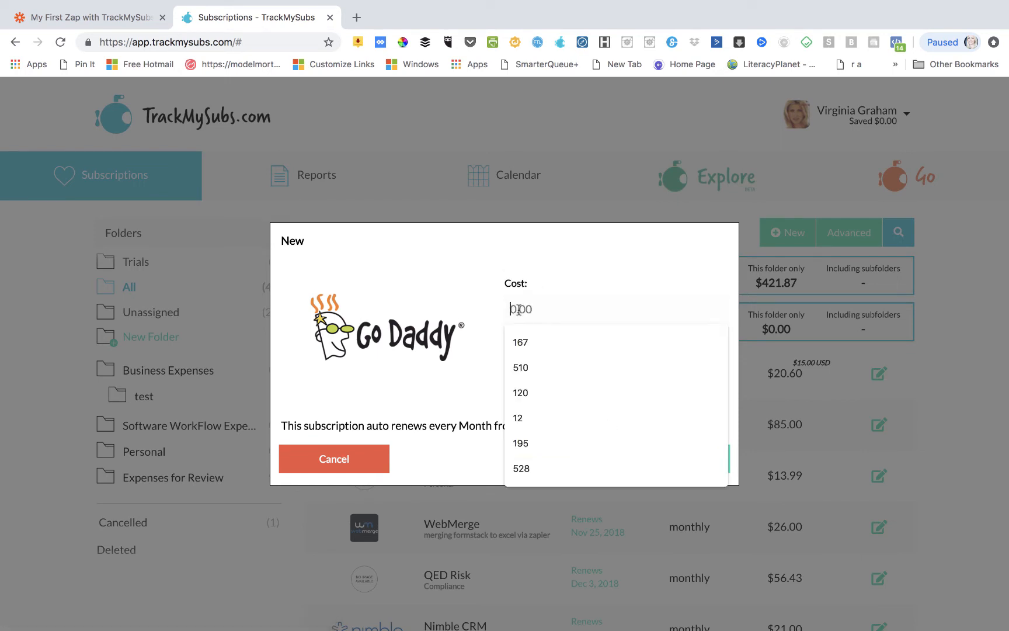
click(525, 344)
click(675, 462)
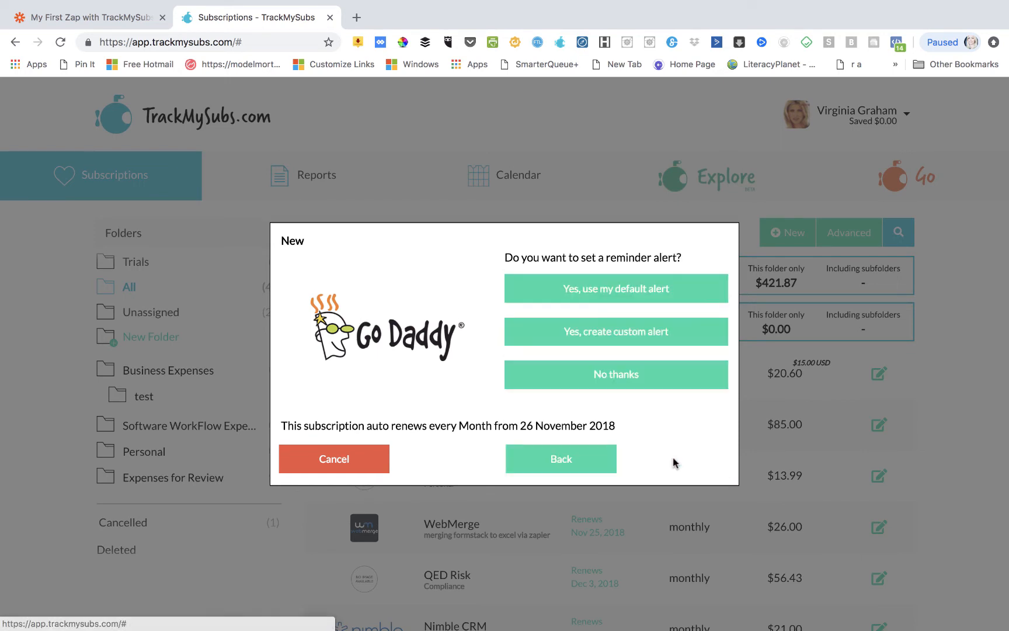
click(606, 333)
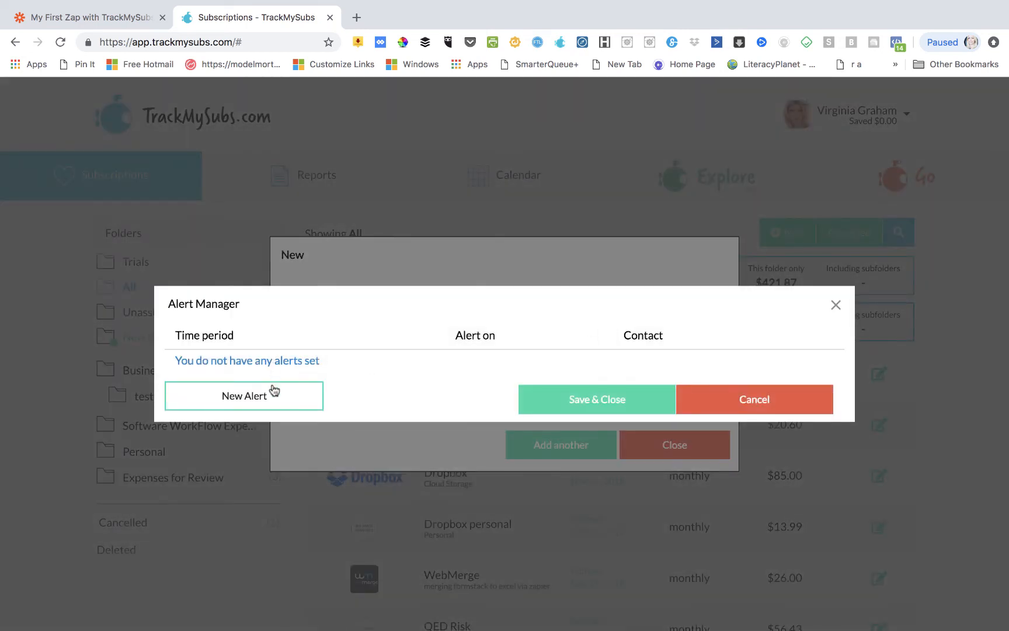
click(271, 388)
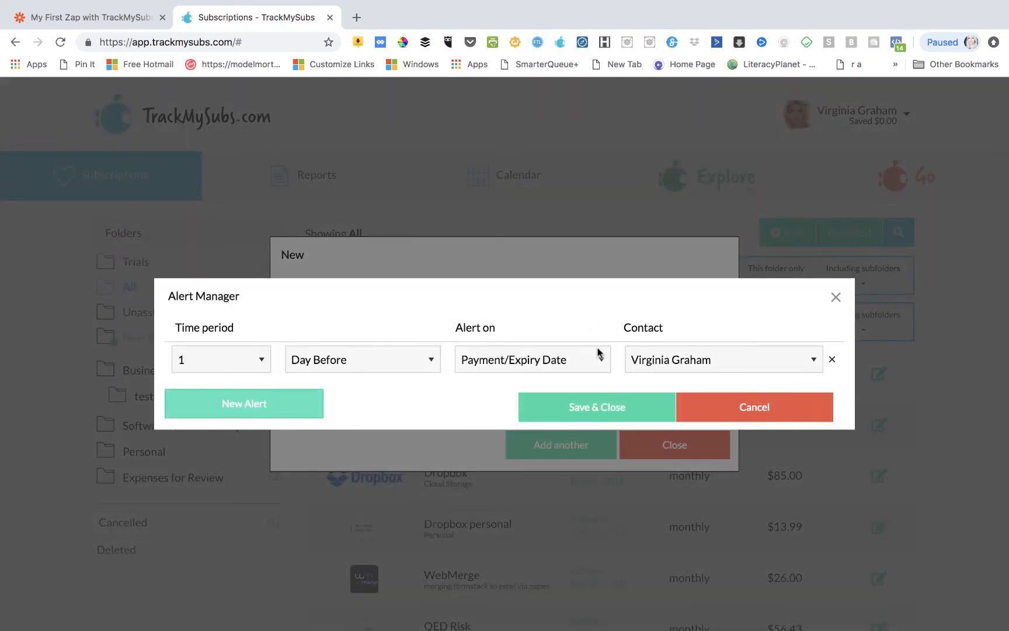
click(588, 412)
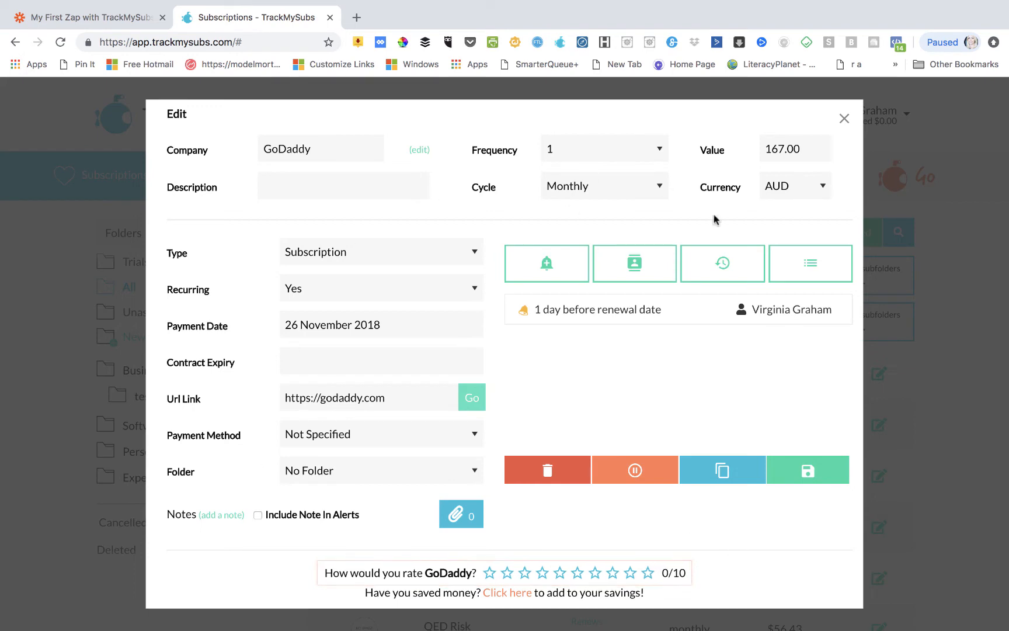
- Close the GoDaddy edit window
click(843, 117)
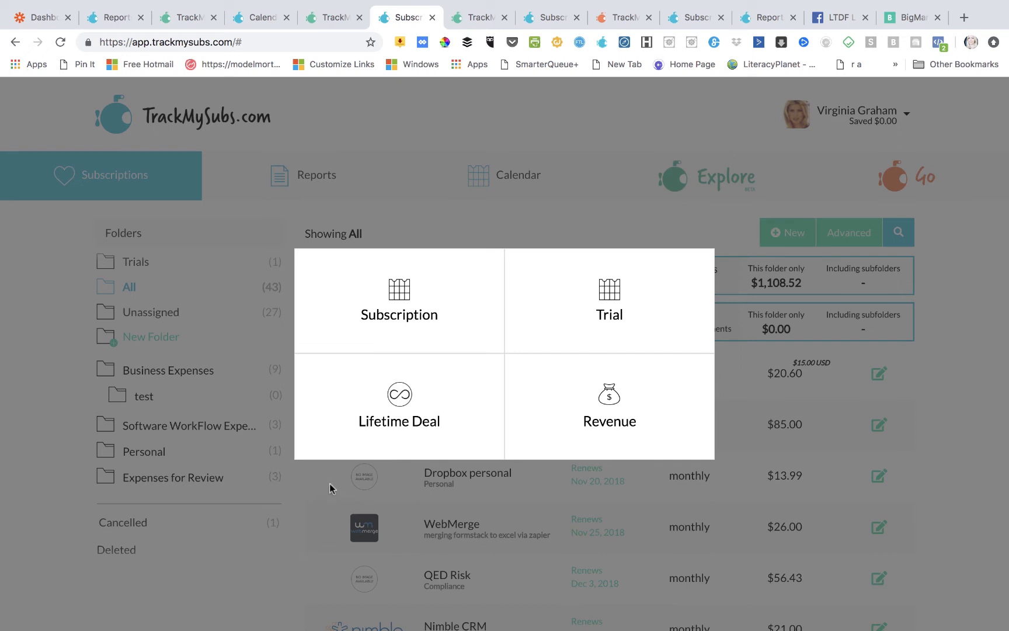
- Start a new lifetime deal entry for BigMarker
click(386, 410)
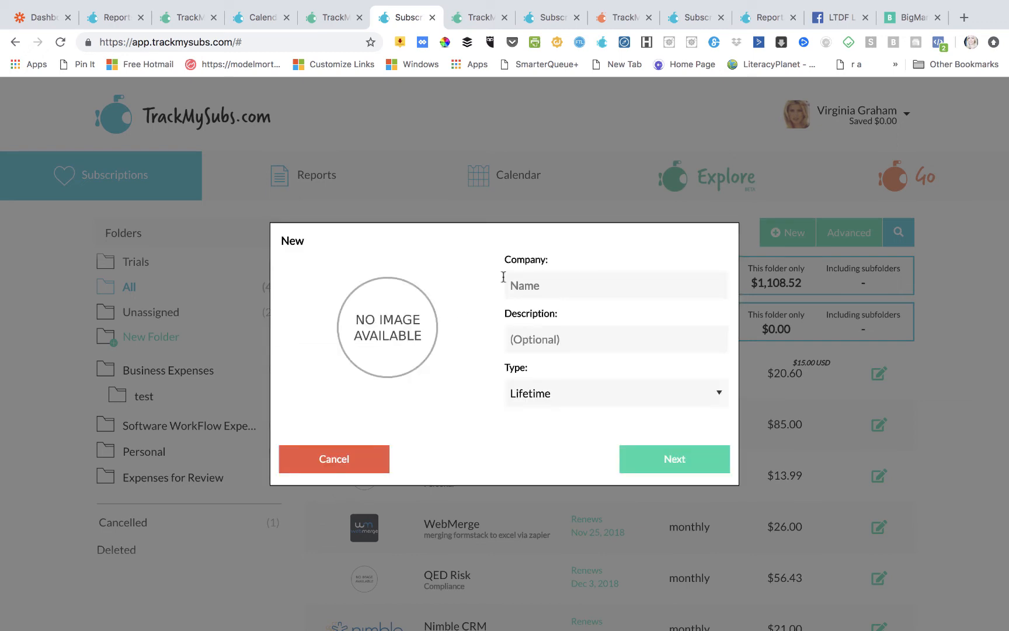
click(529, 283)
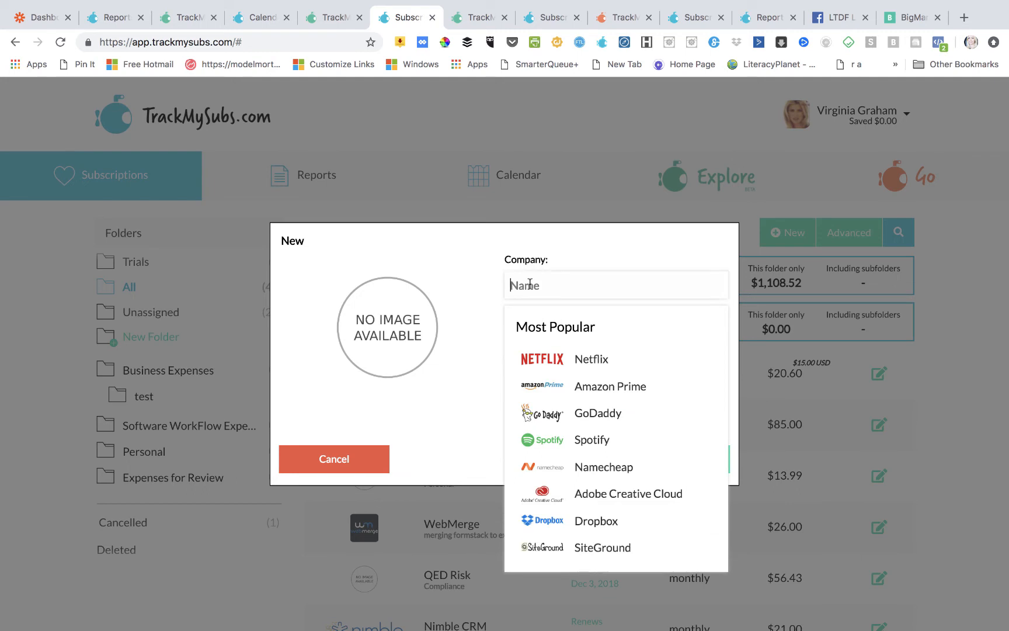
text(Big)
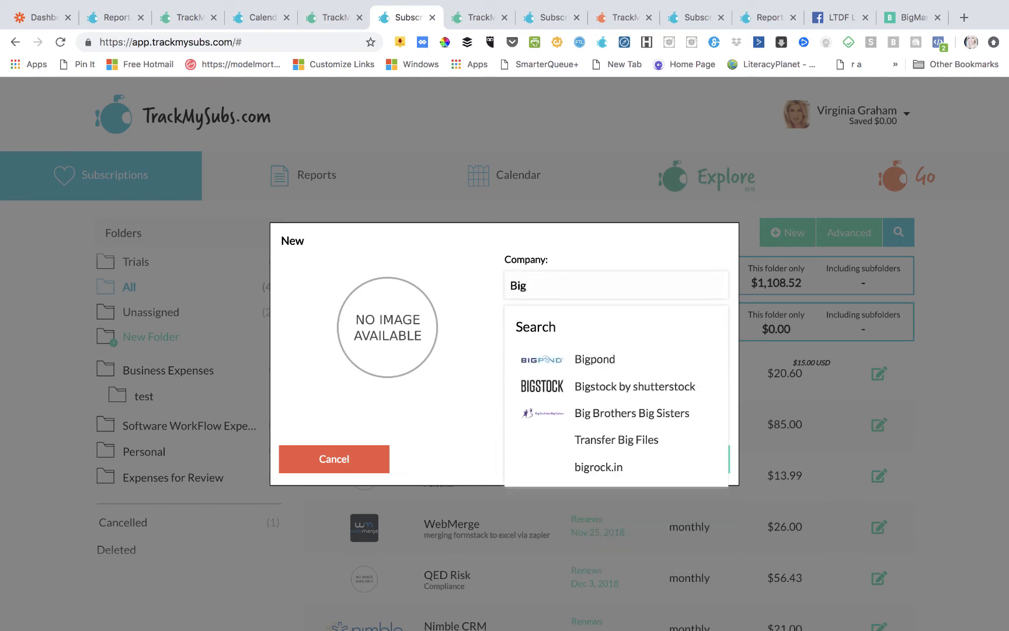
text(ma)
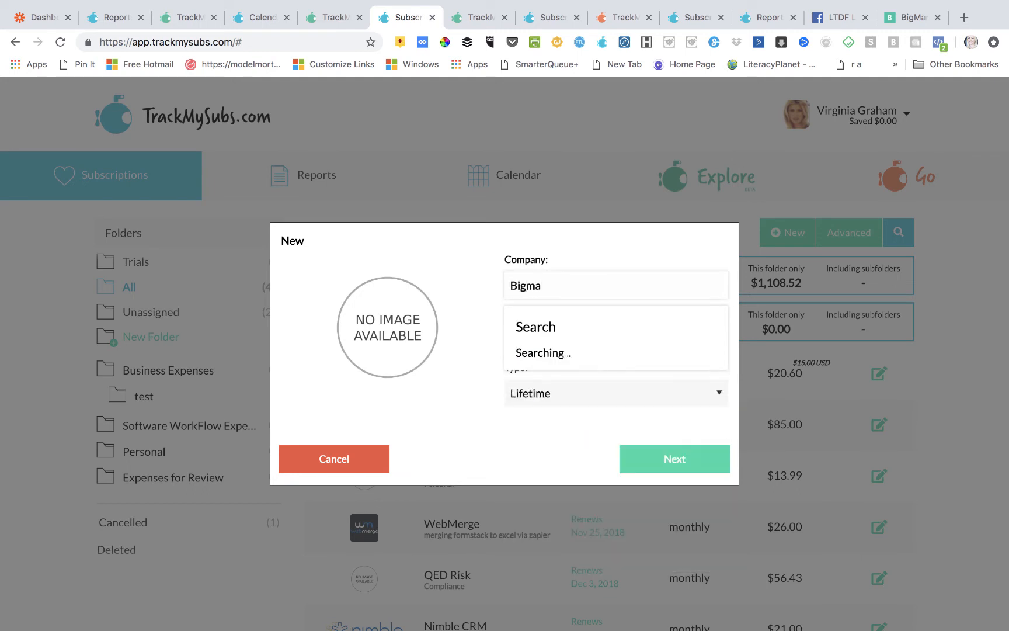
text(rker)
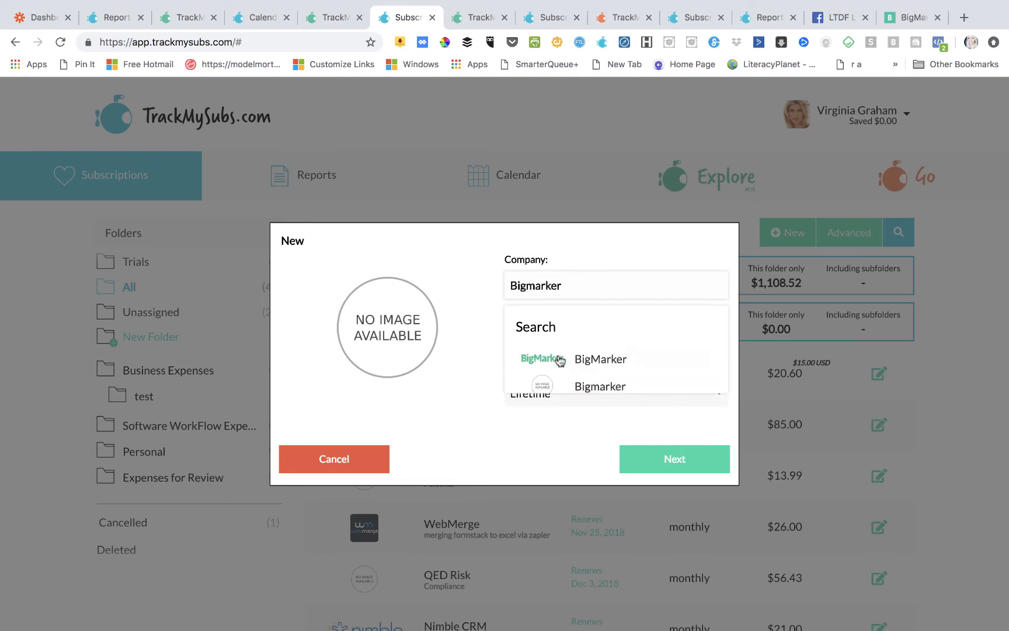
click(588, 360)
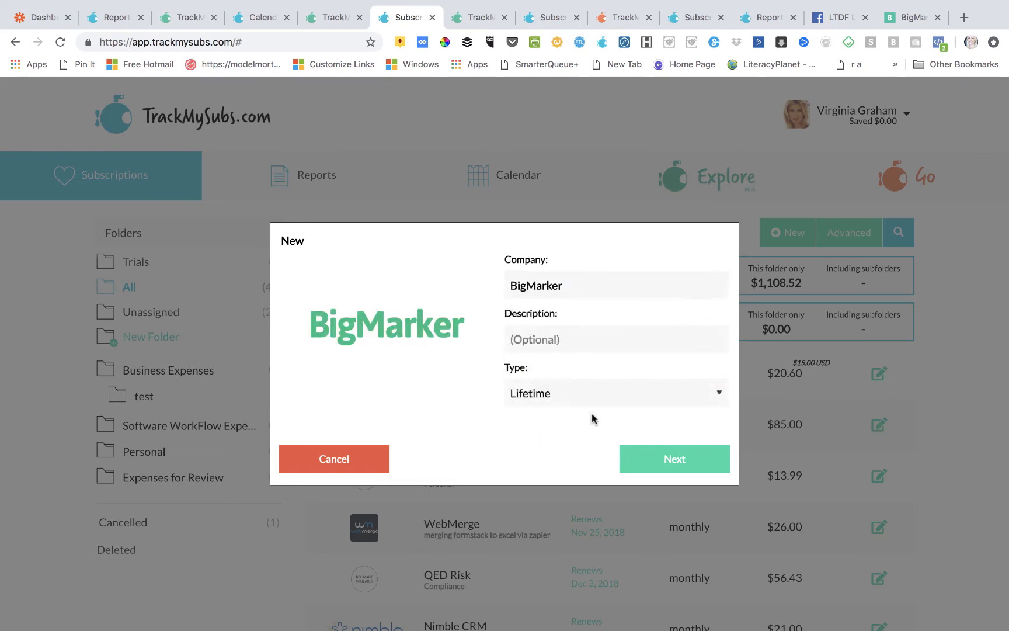
click(664, 467)
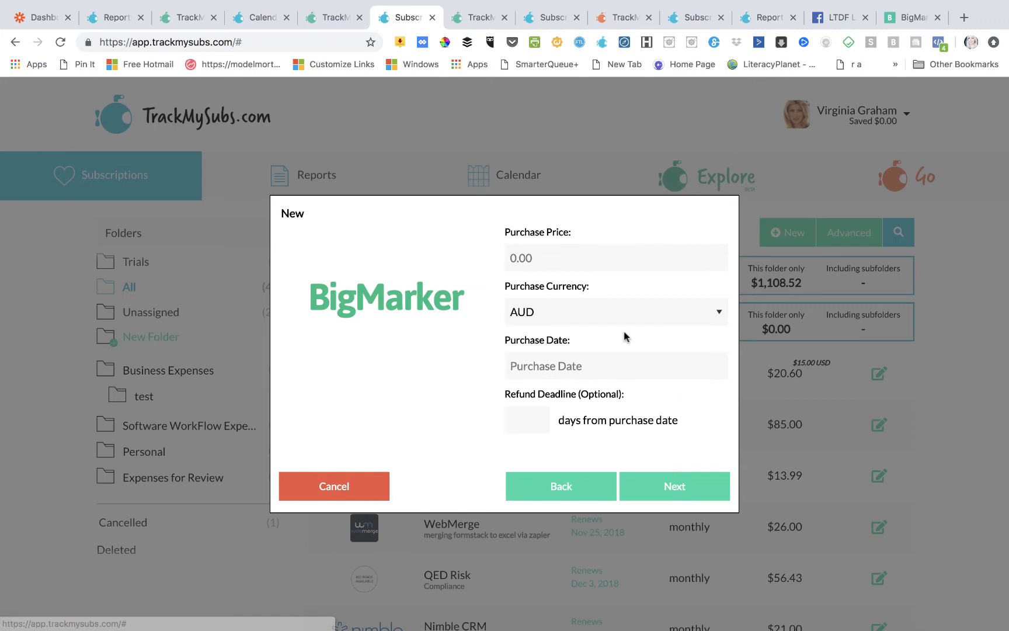
- Enter a 500 USD purchase dated 1 November 2018 with refund days, marked single payment only
click(540, 254)
text(5000)
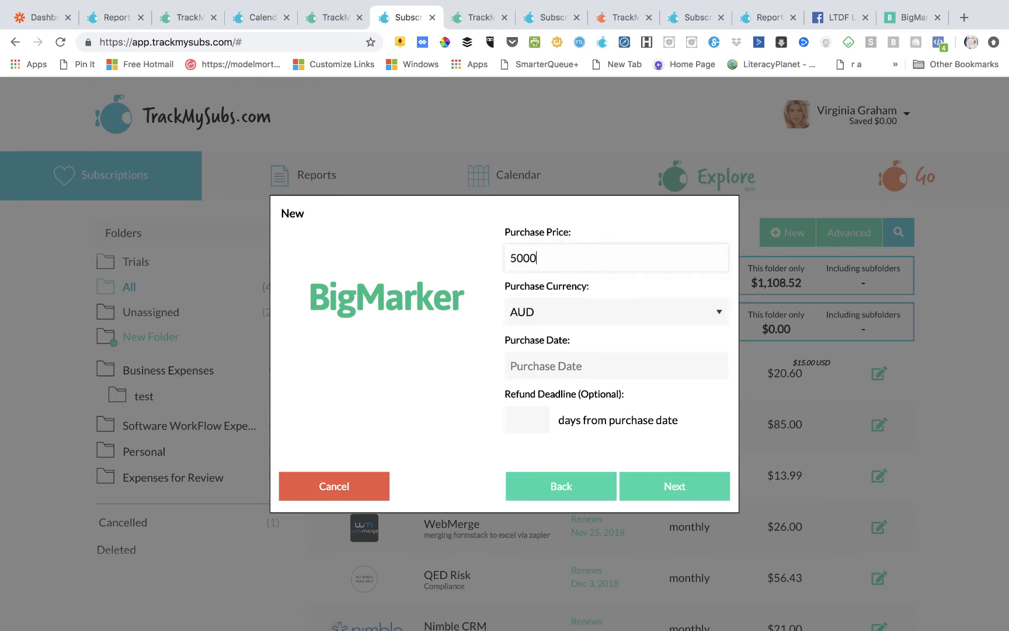
click(547, 322)
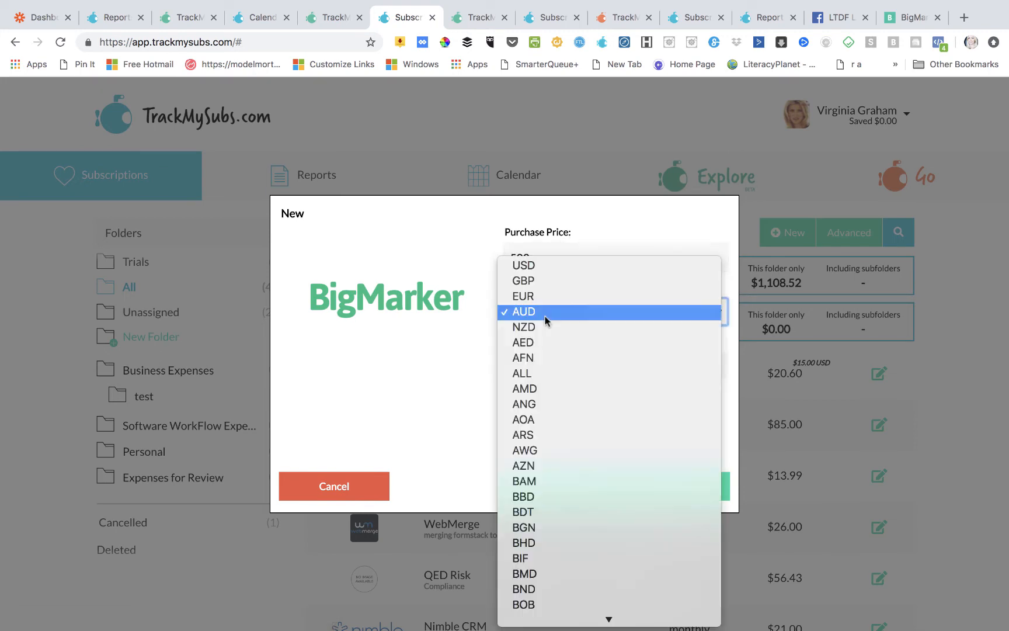
click(548, 264)
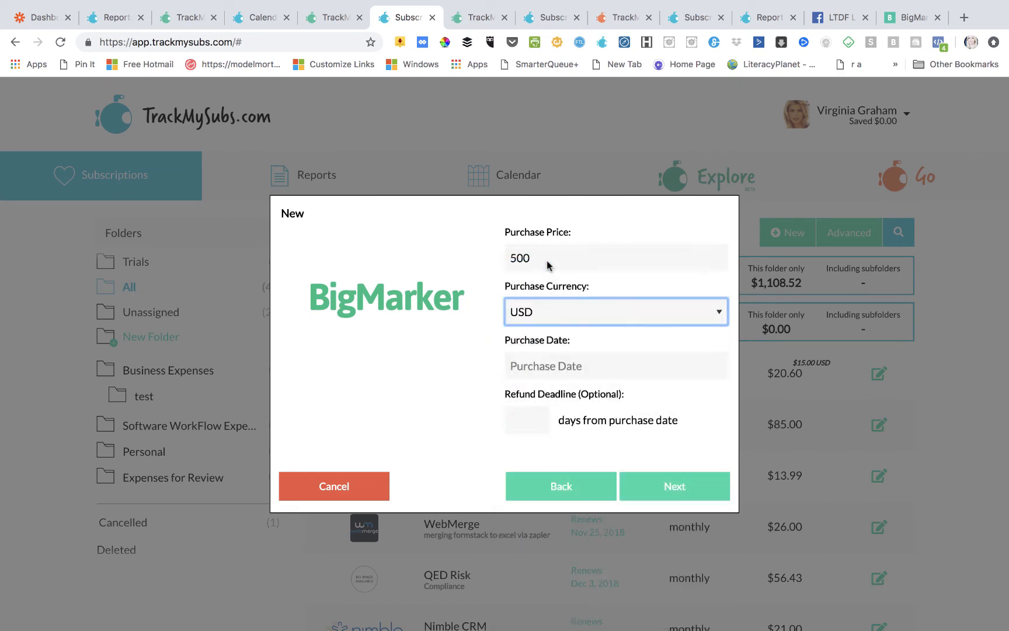
click(572, 366)
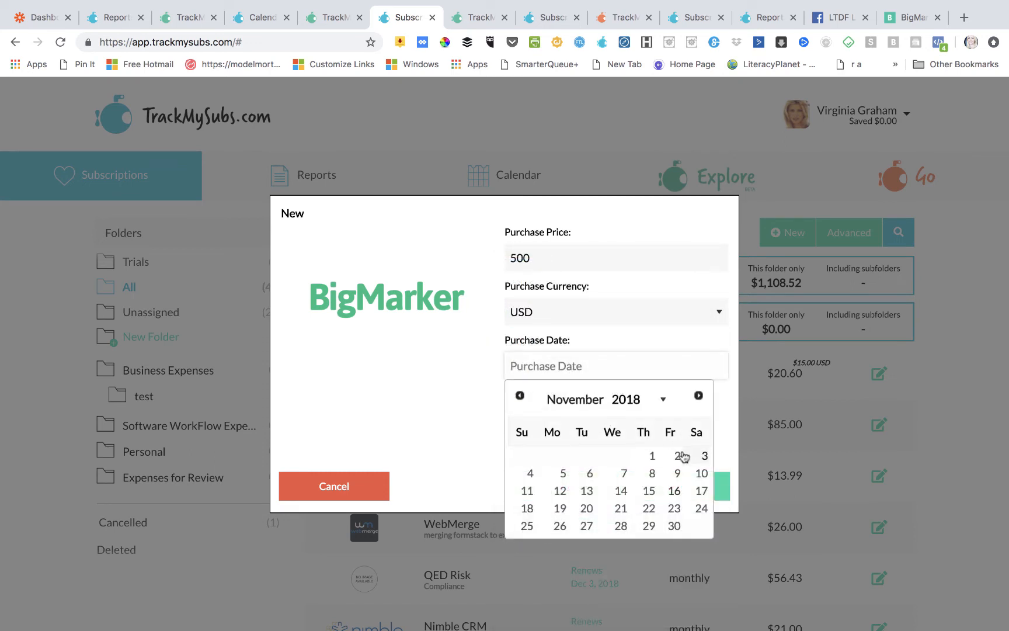
click(652, 456)
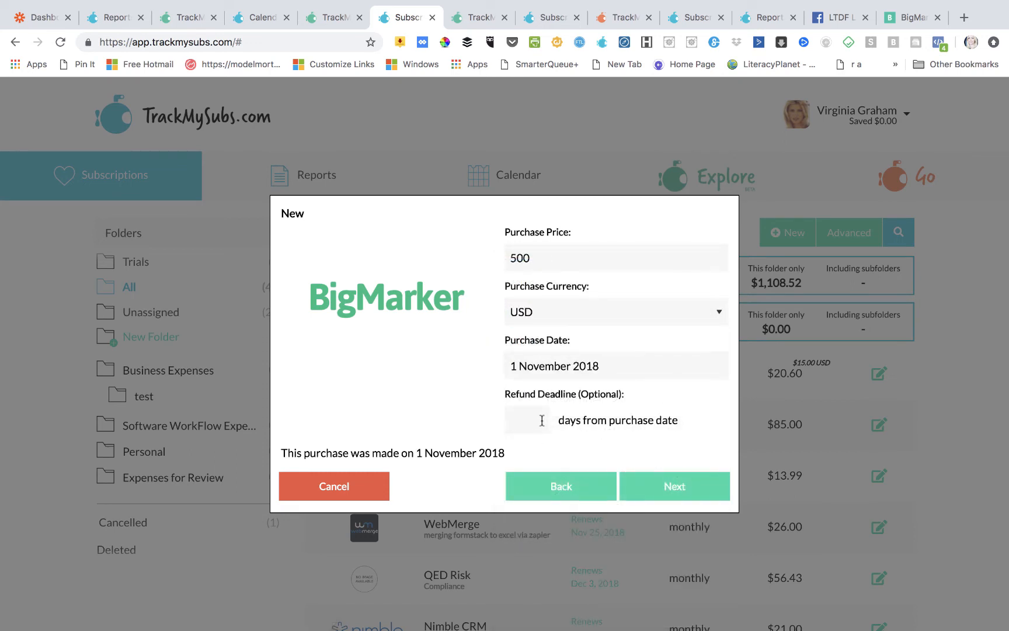
text(60)
click(658, 491)
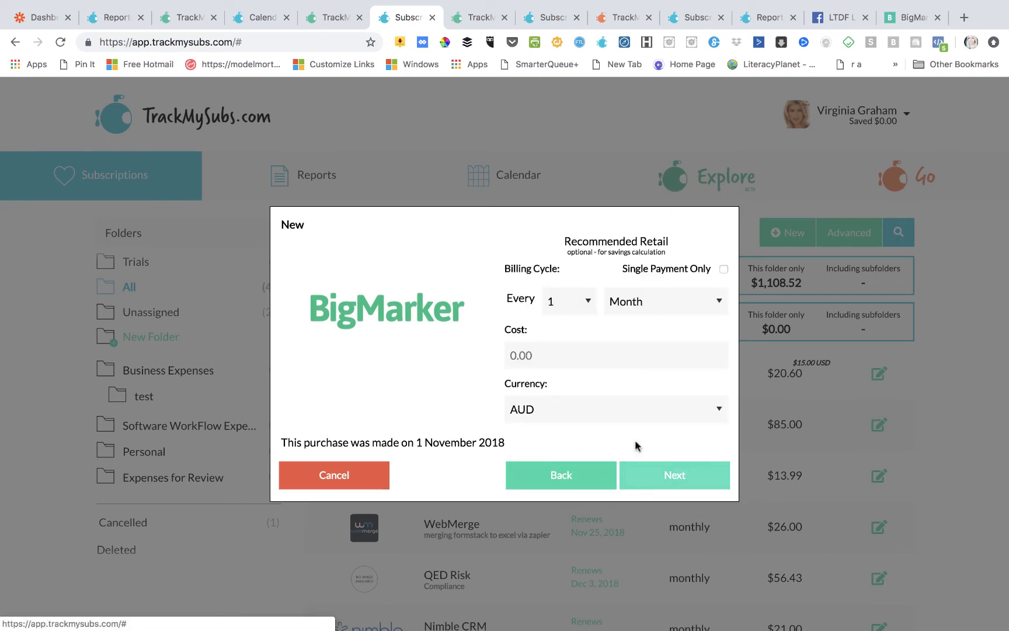
click(723, 269)
click(671, 476)
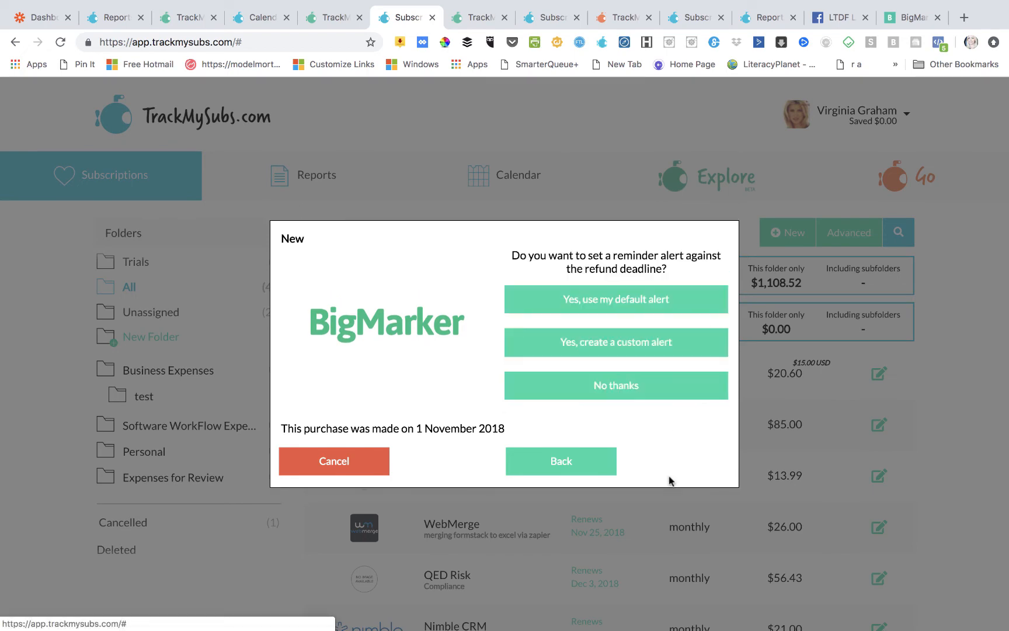
- Add a custom alert 5 days before the refund deadline and save the deal
click(639, 344)
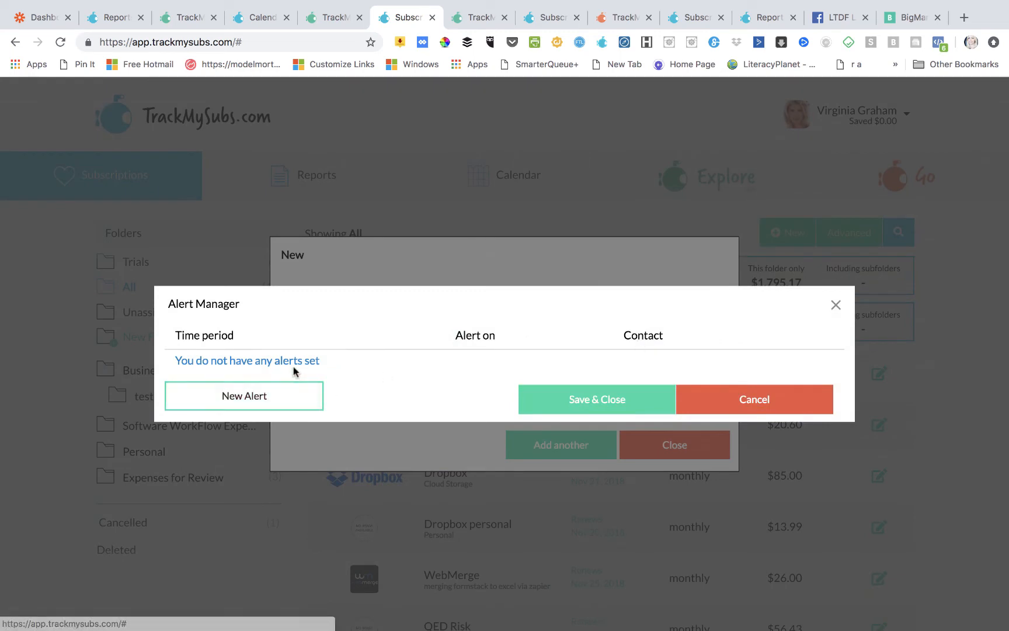
click(290, 394)
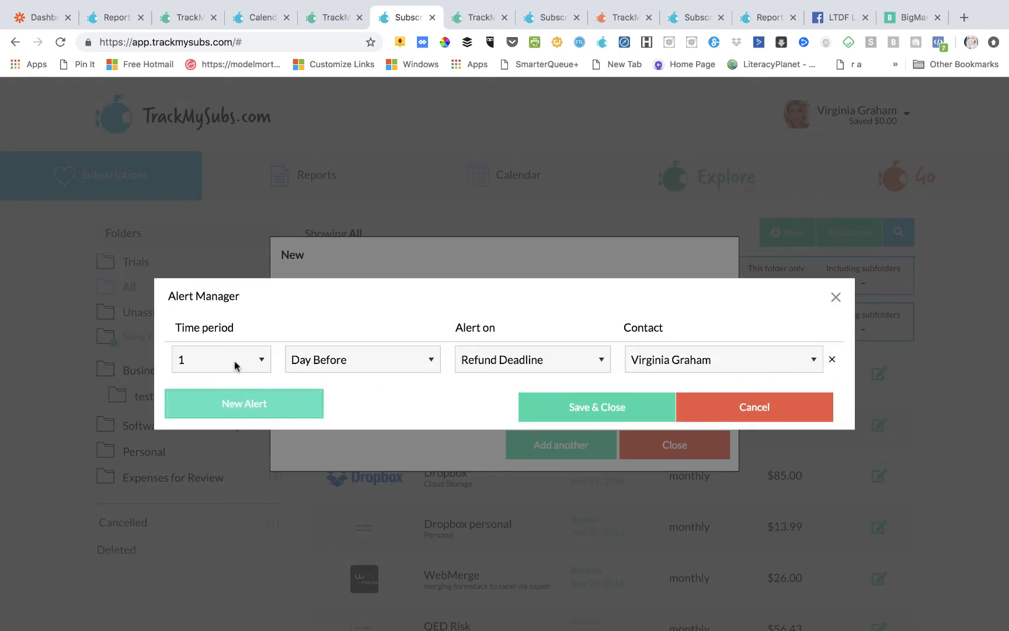
click(267, 360)
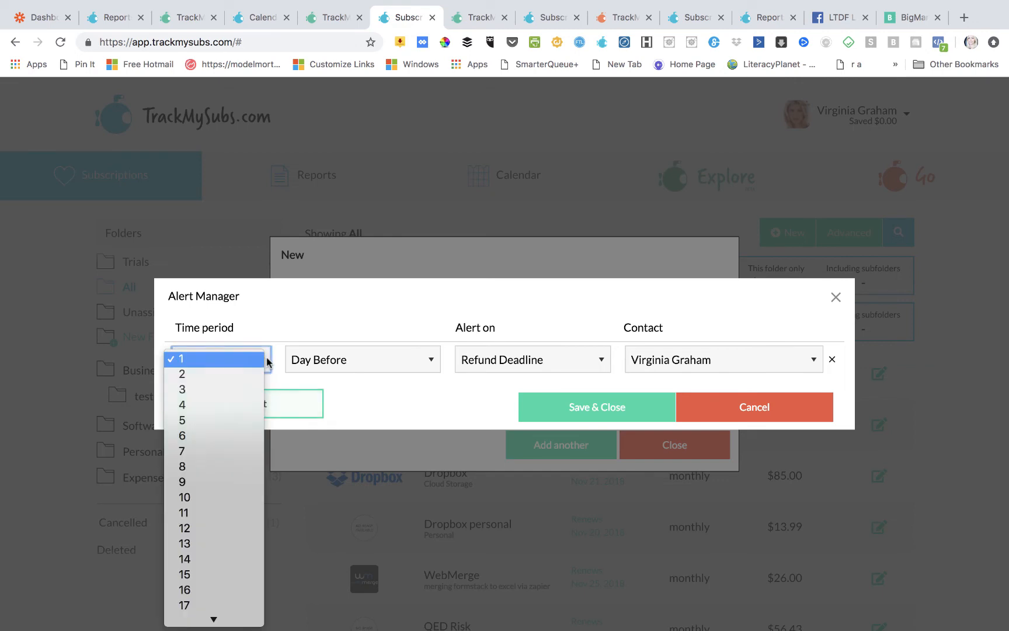
click(231, 420)
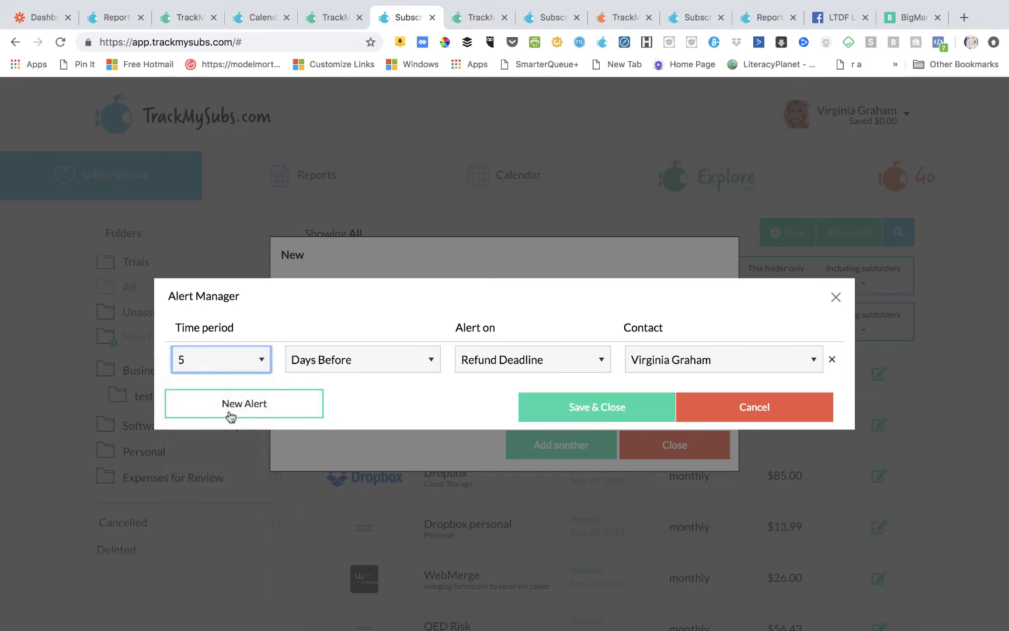
click(608, 407)
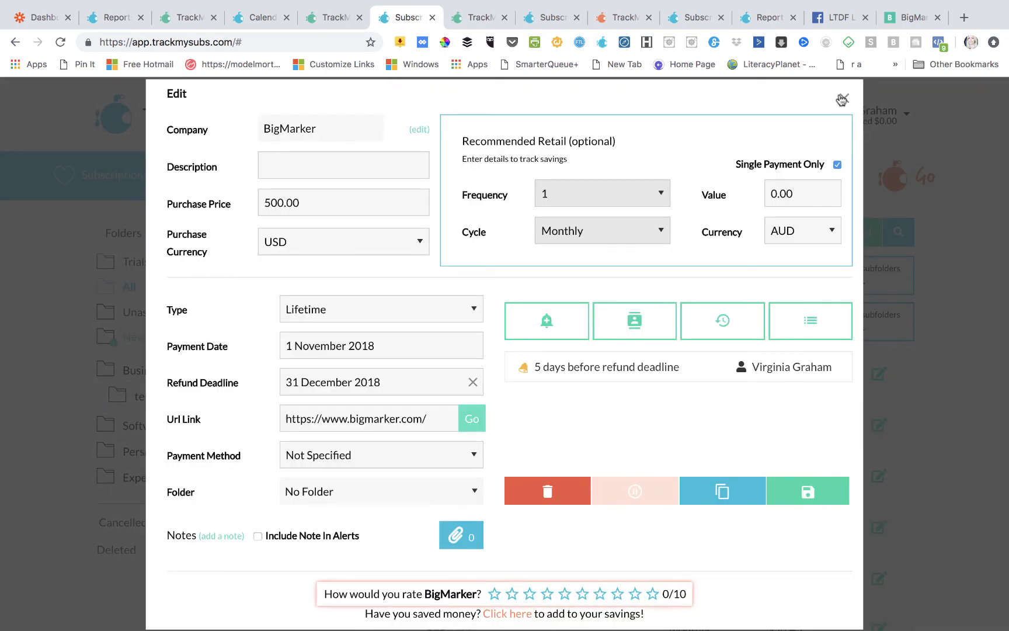
- Attach 2018-11-16_22-08-471.jpeg to the BigMarker deal, preview it in a new tab, then close the attachments
click(463, 540)
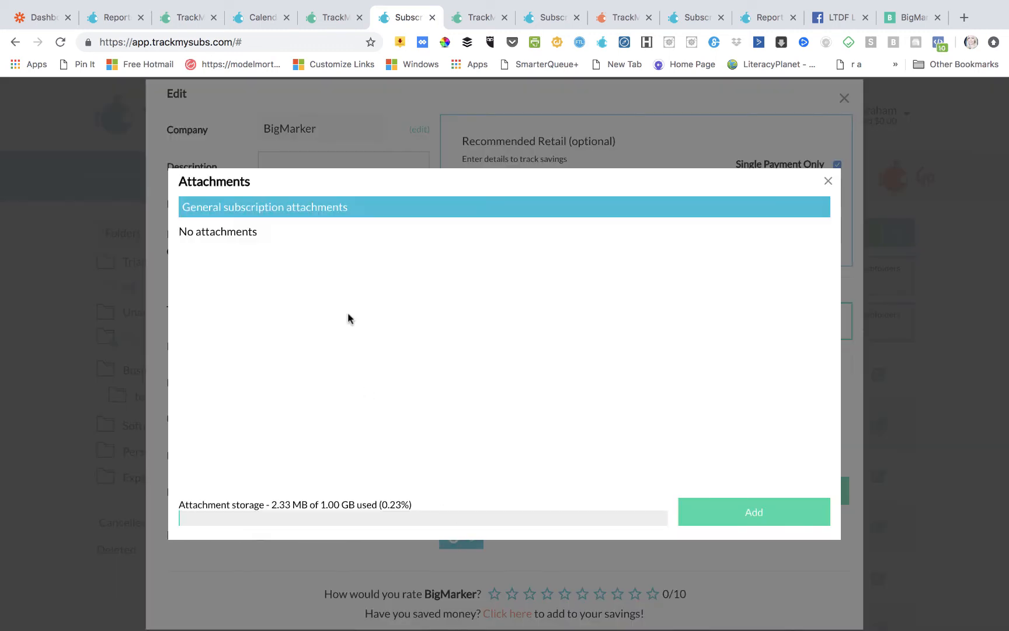
click(720, 508)
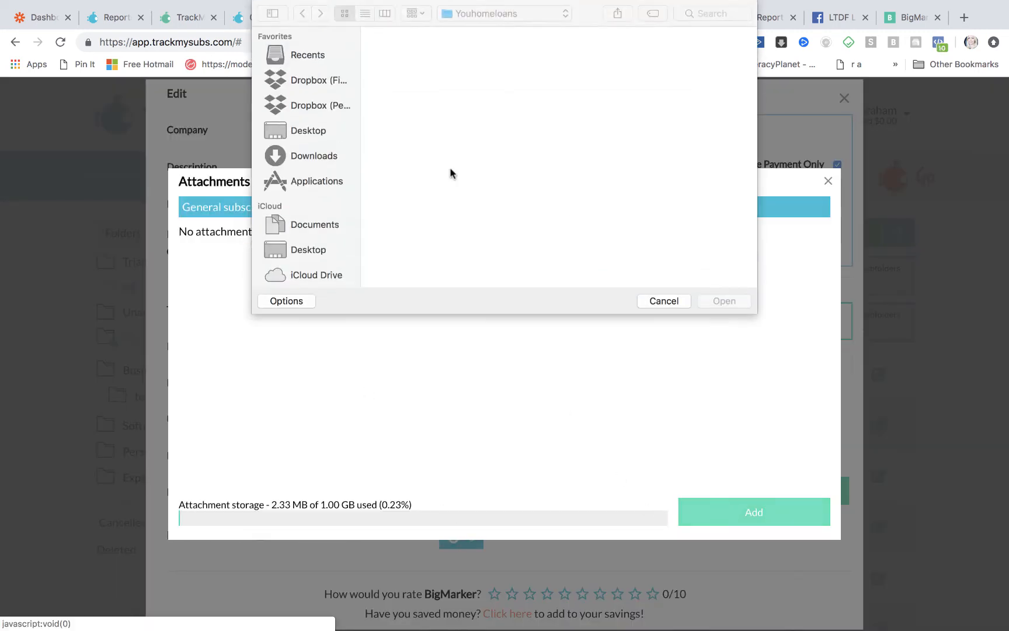
double_click(404, 61)
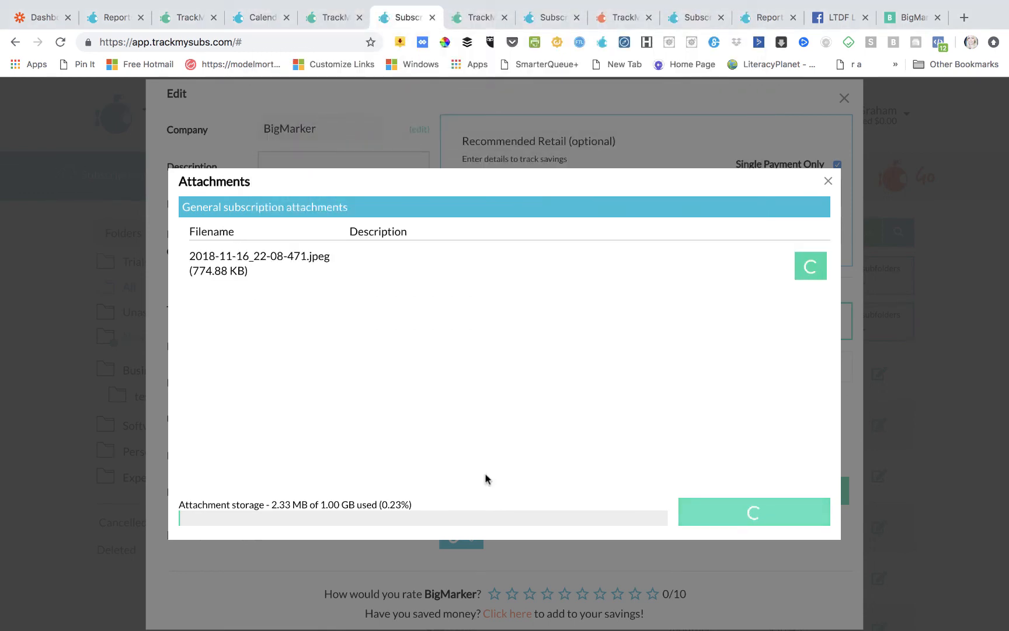
click(818, 265)
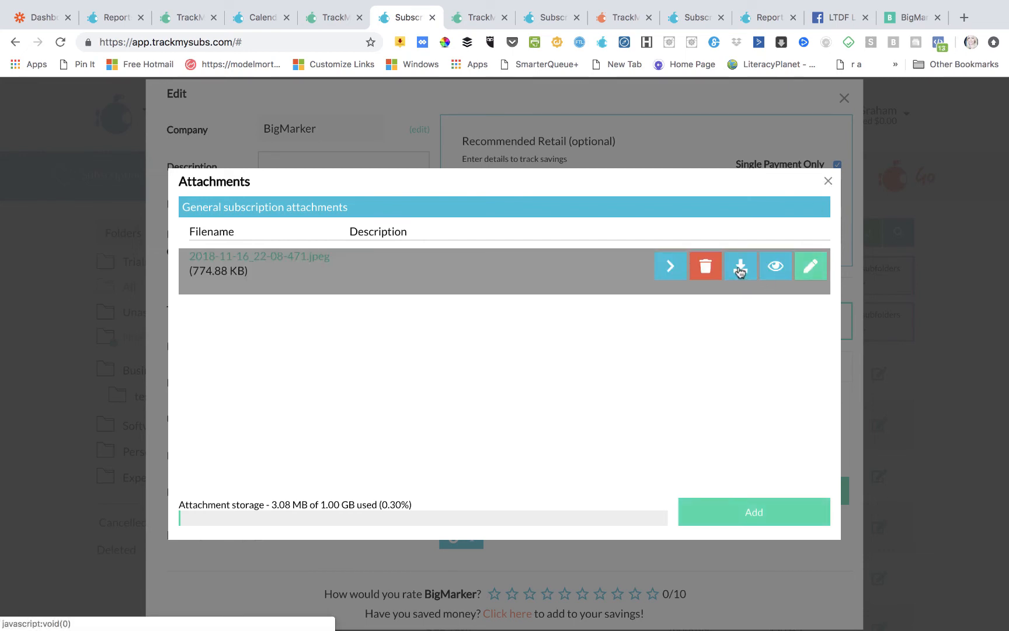
click(774, 269)
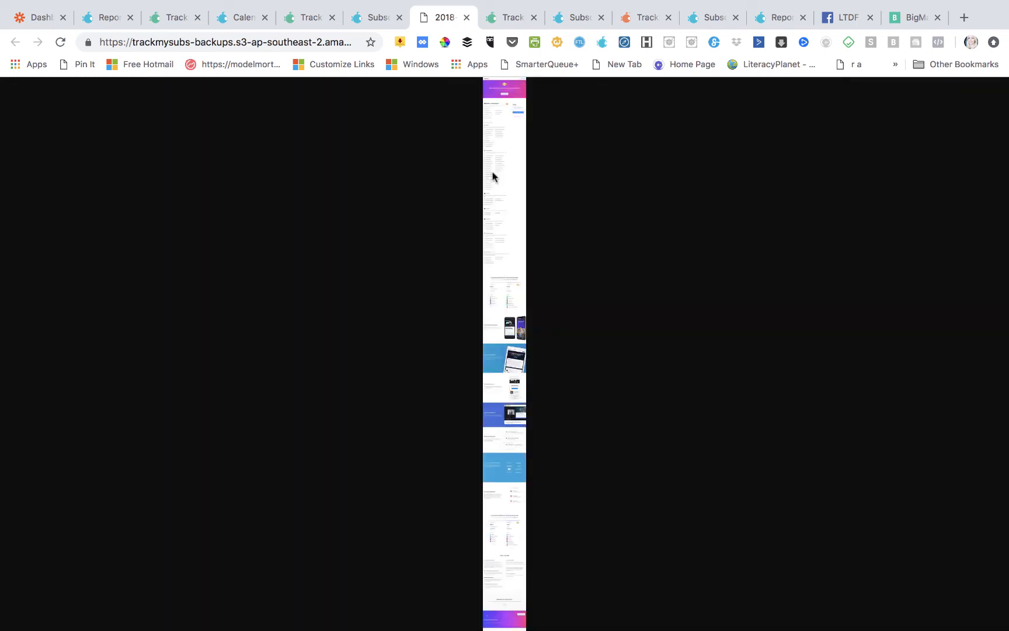
click(500, 155)
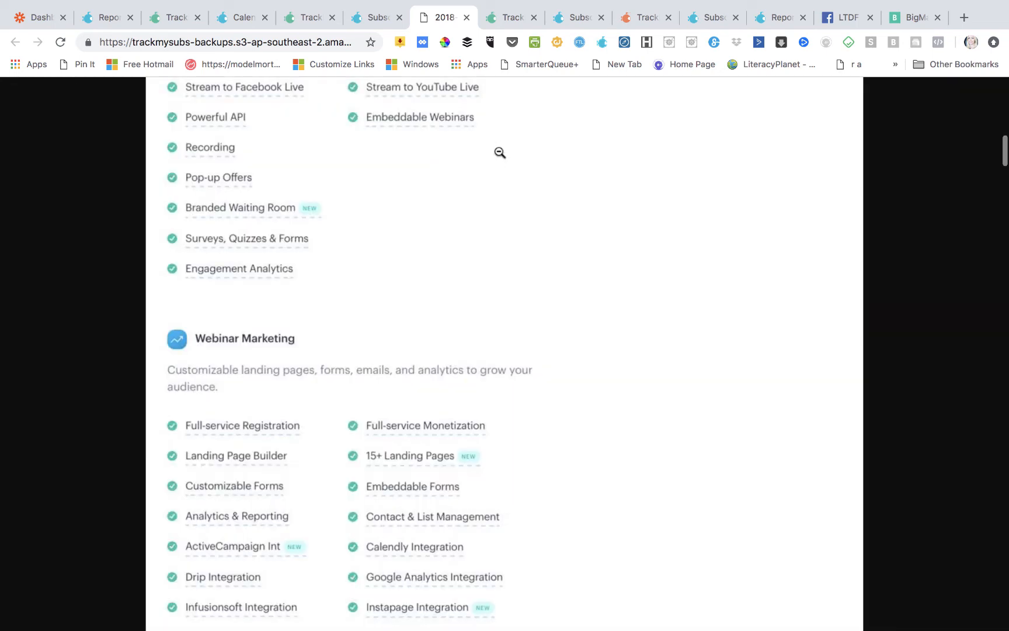
click(466, 22)
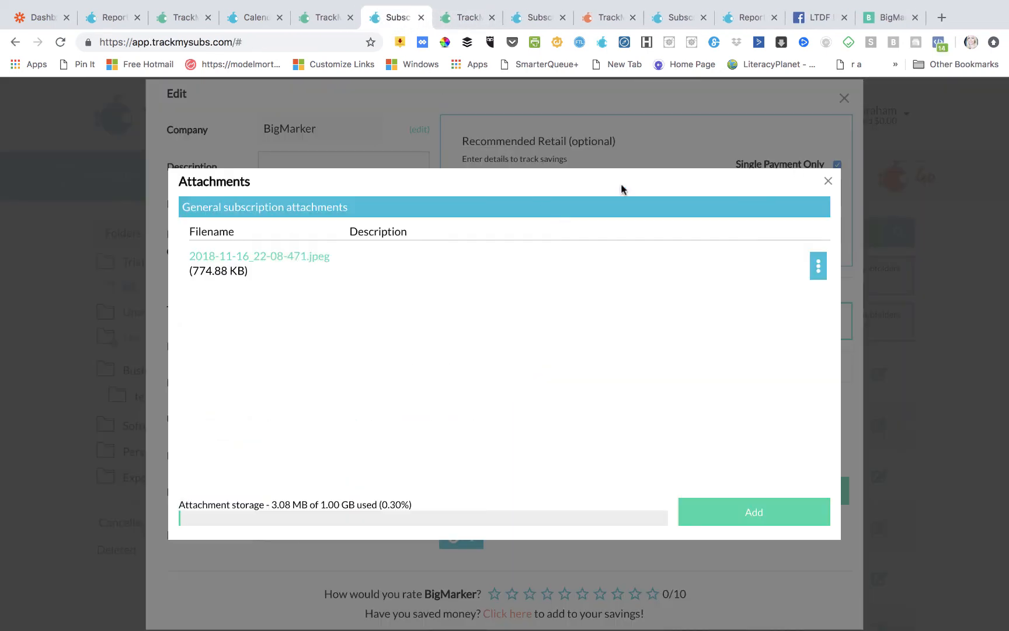
click(829, 183)
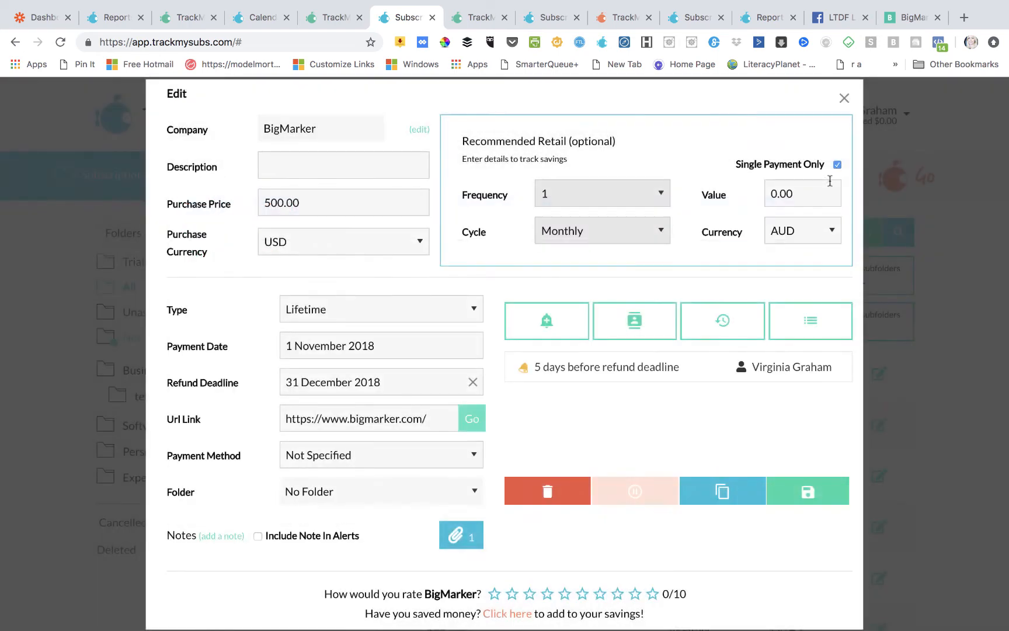
- Close the BigMarker form and start a Spotify trial with payment date 29 November 2018
click(845, 99)
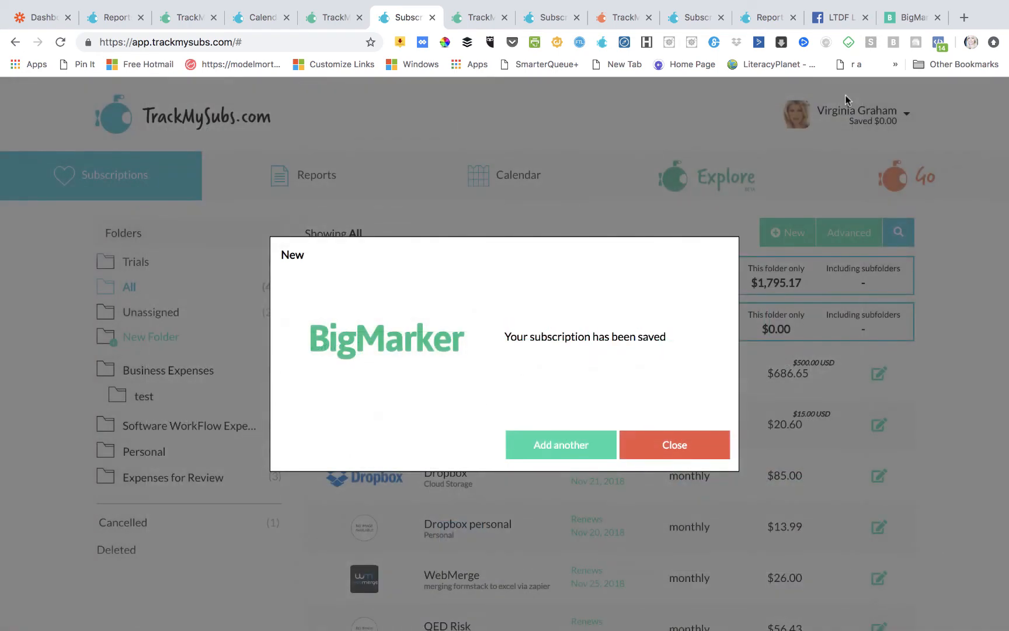
click(651, 449)
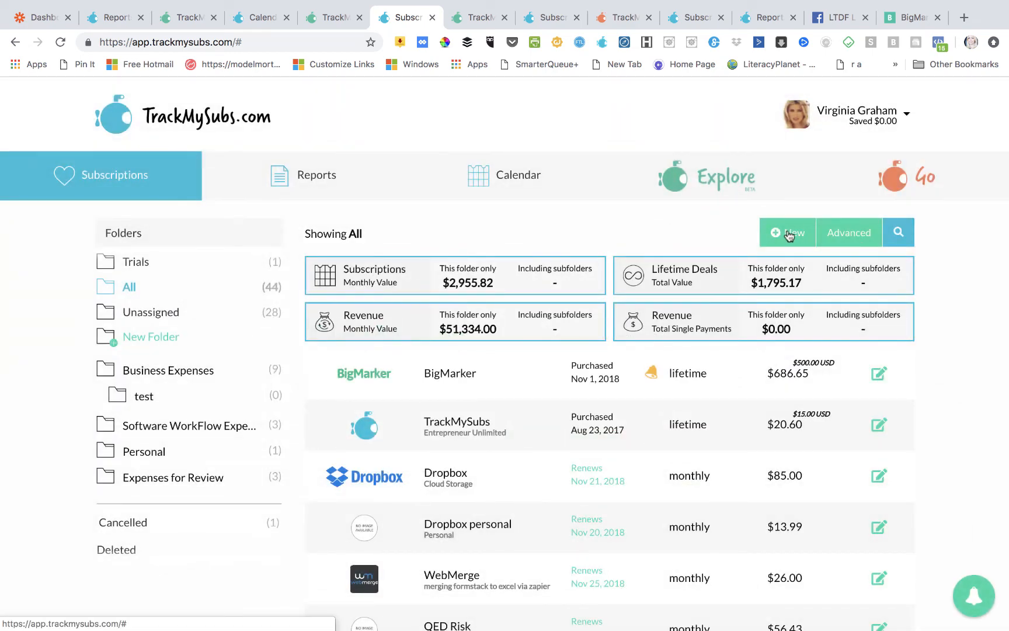
click(787, 233)
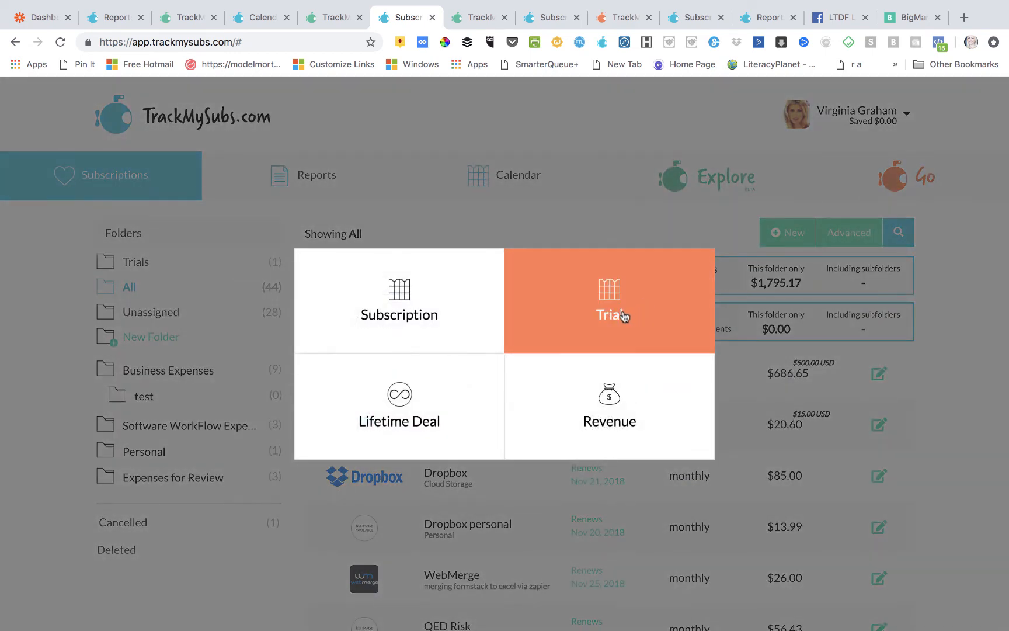
click(622, 316)
click(538, 293)
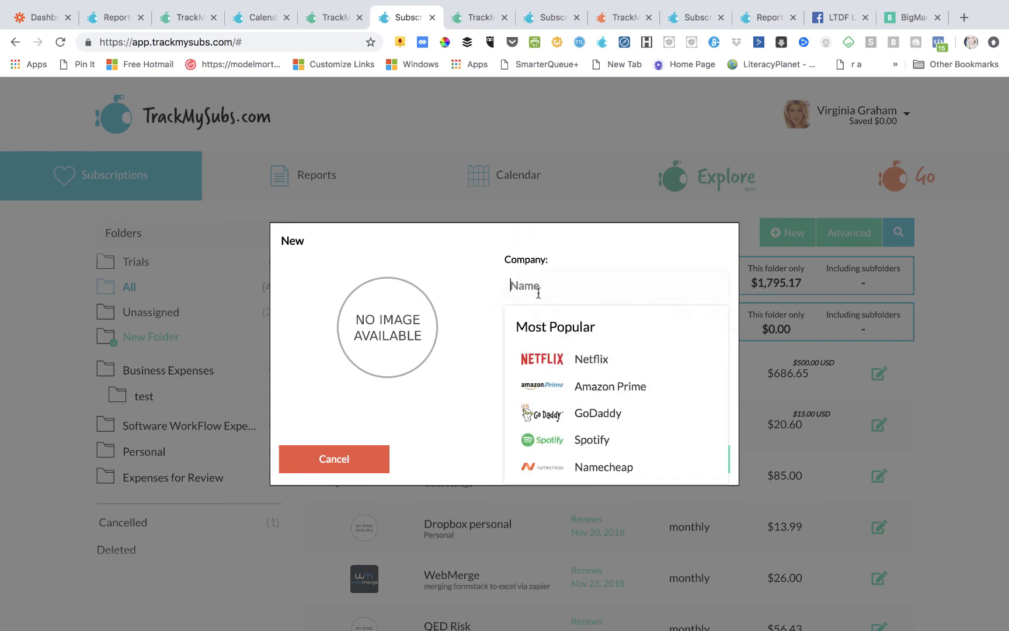
click(588, 443)
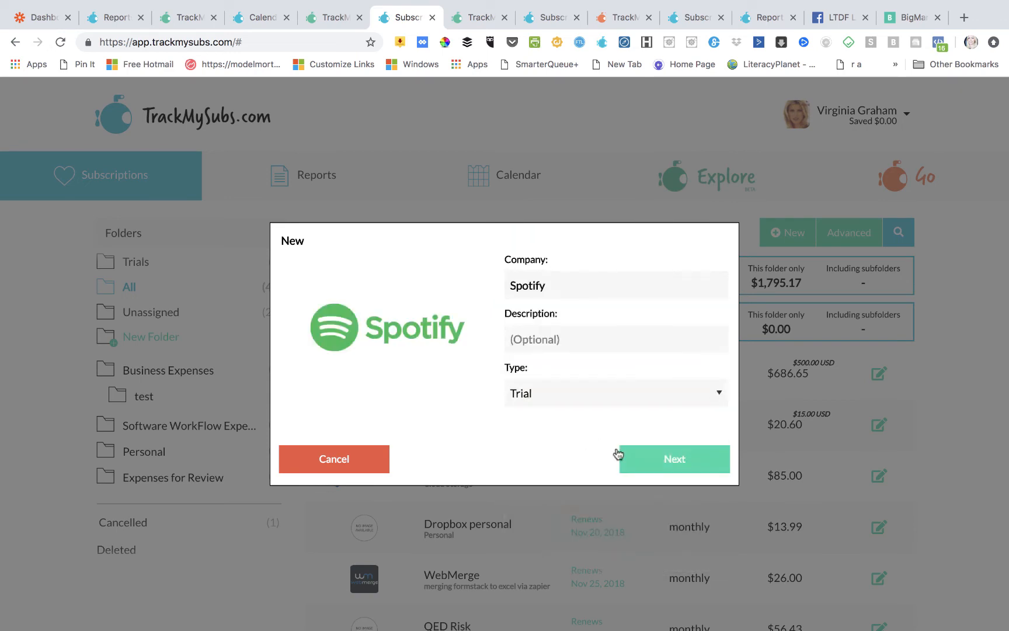
click(652, 460)
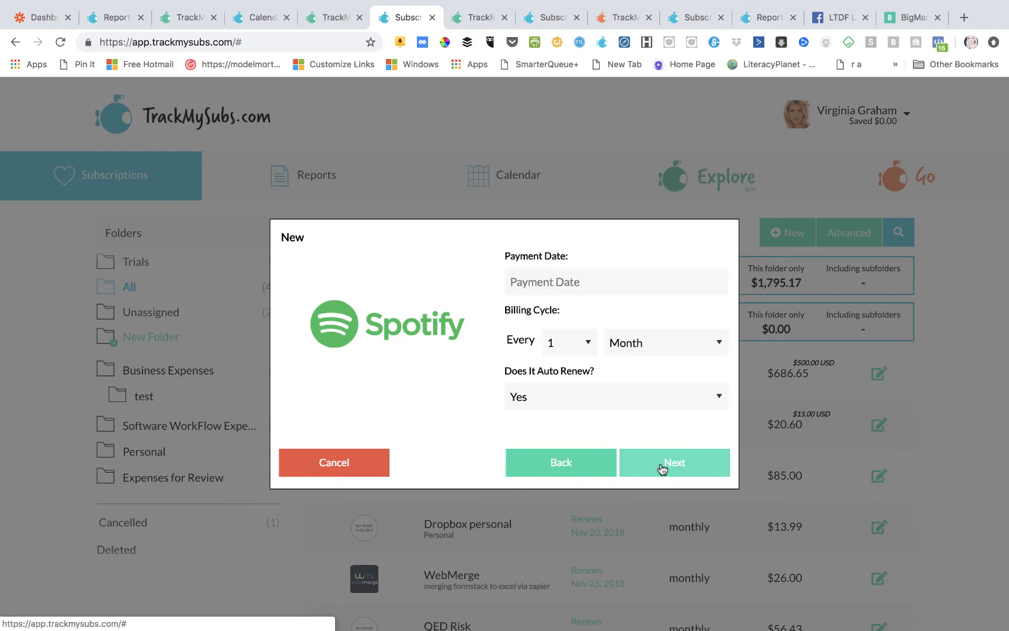
click(662, 469)
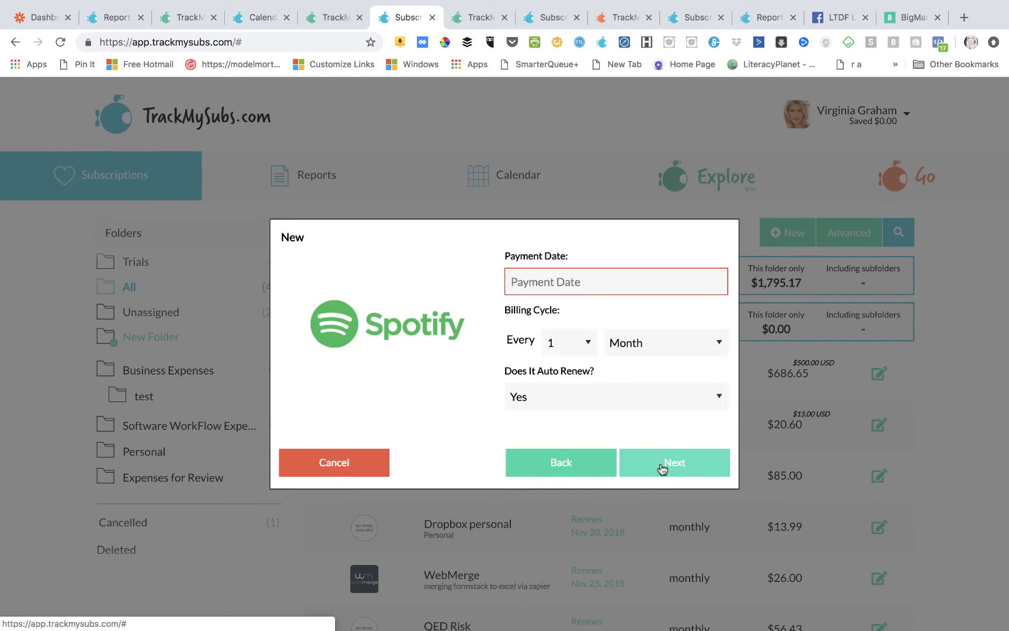
click(567, 282)
click(648, 441)
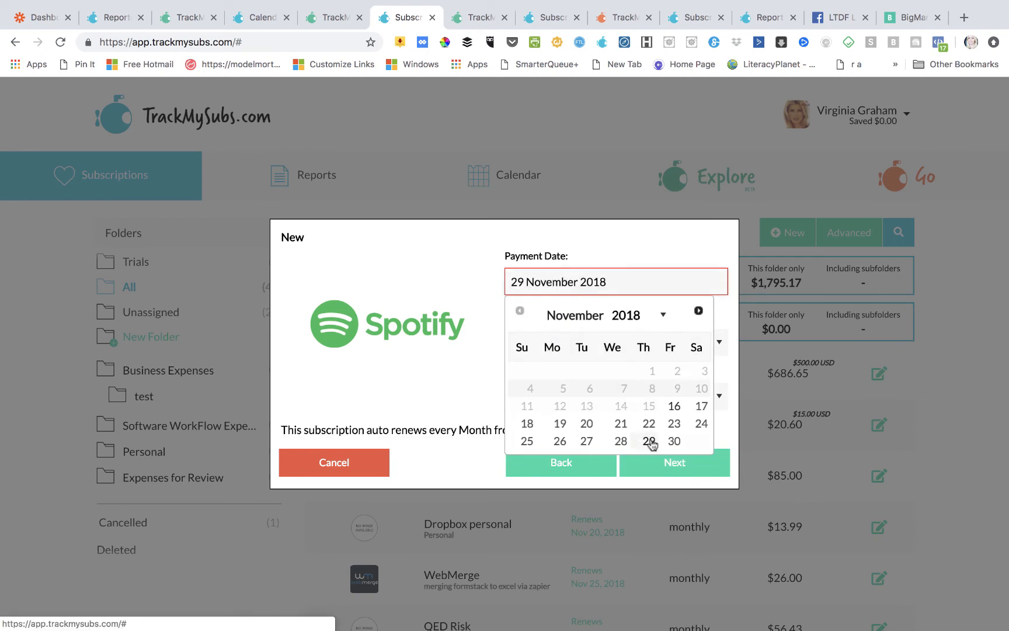
click(645, 463)
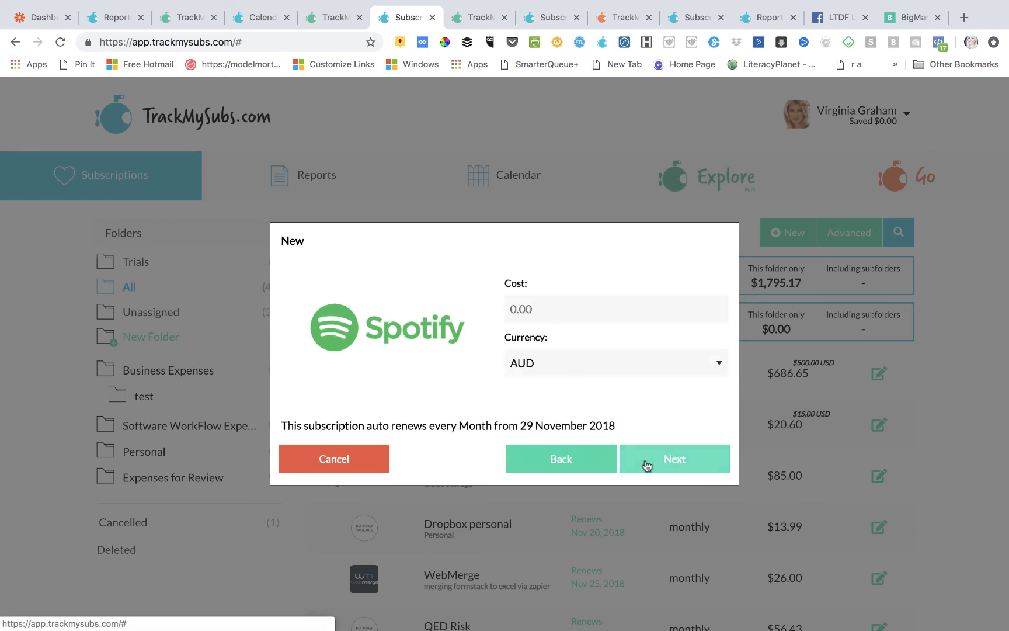
- Set the trial cost to 76, add a one-day-before reminder alert, and save the trial
click(514, 307)
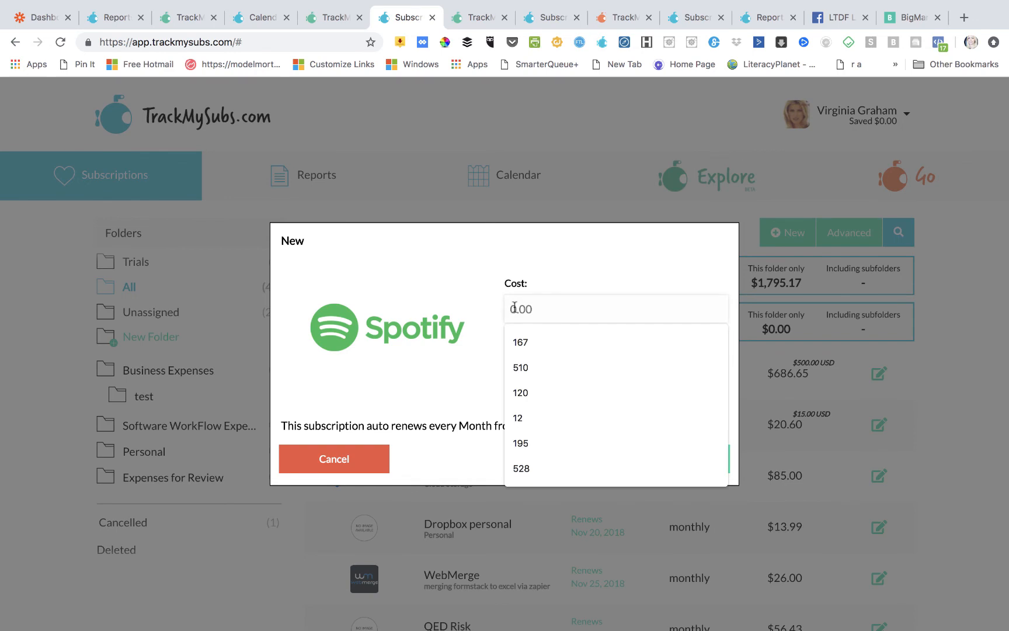
text(74)
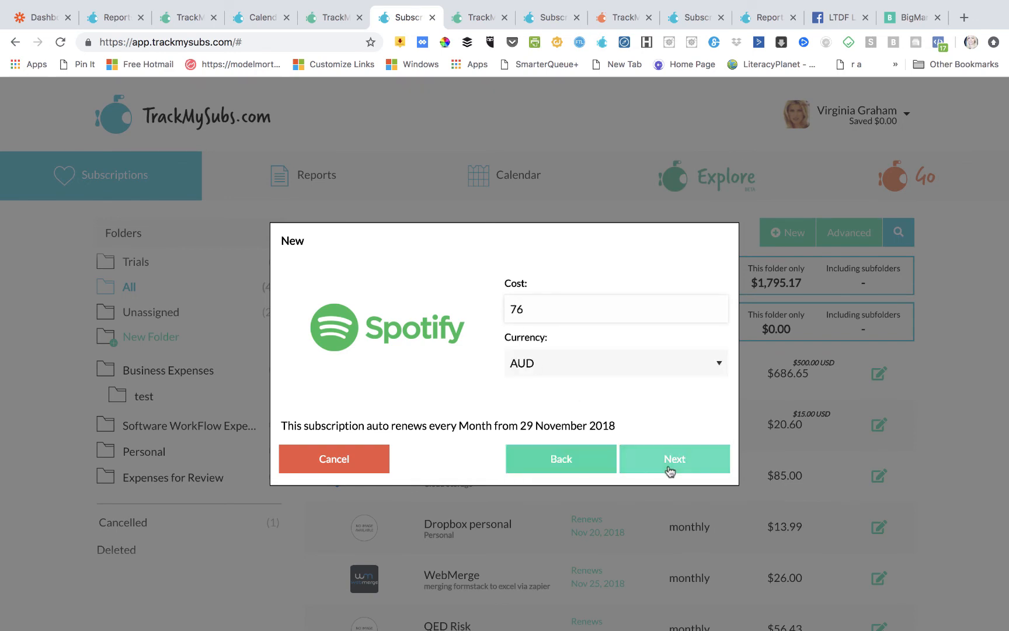
click(669, 468)
click(651, 330)
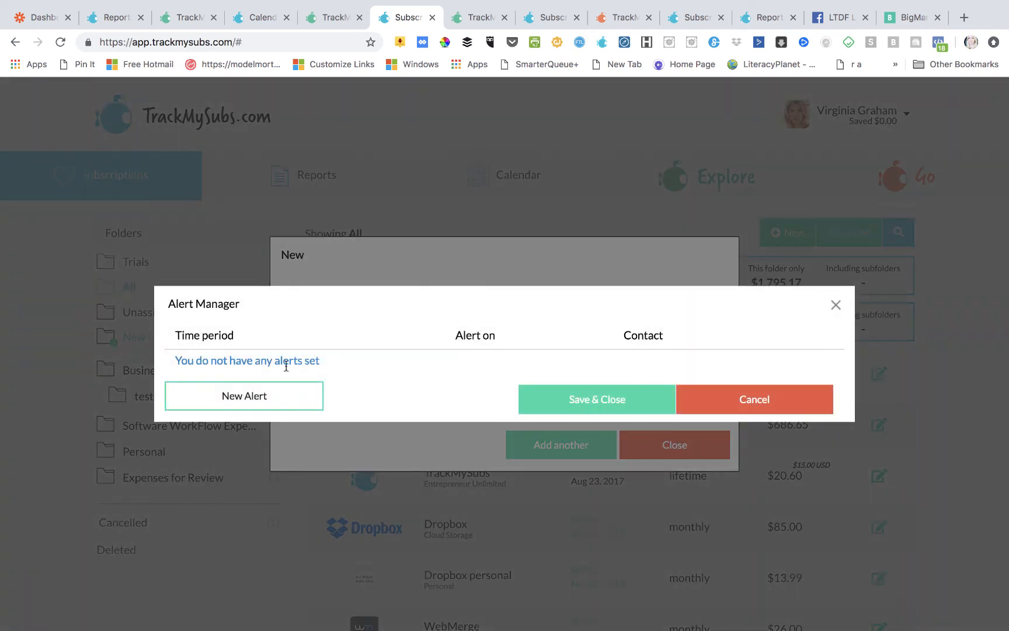
click(279, 404)
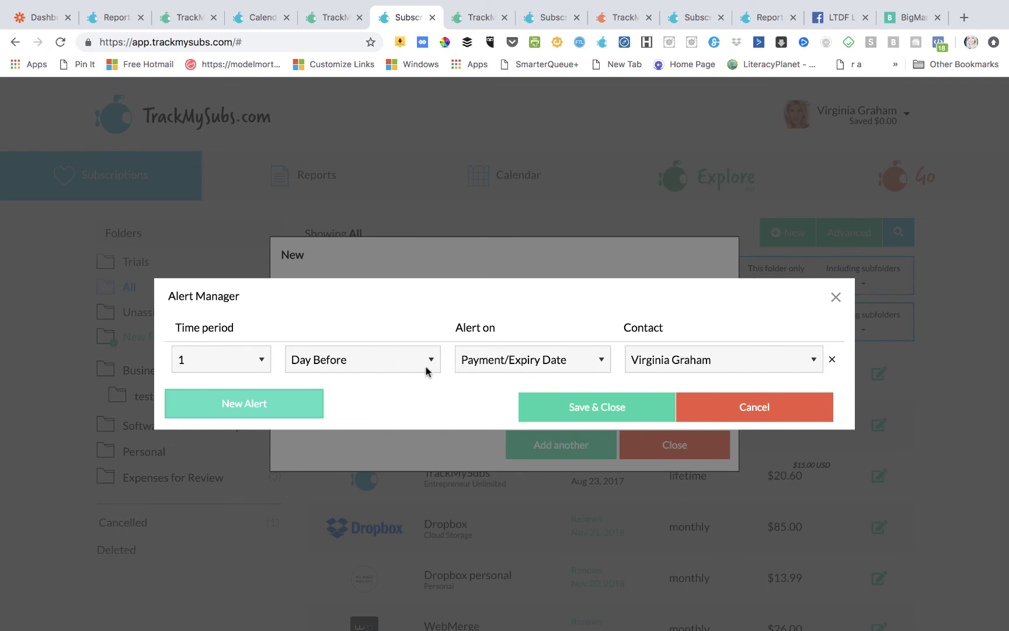
click(594, 410)
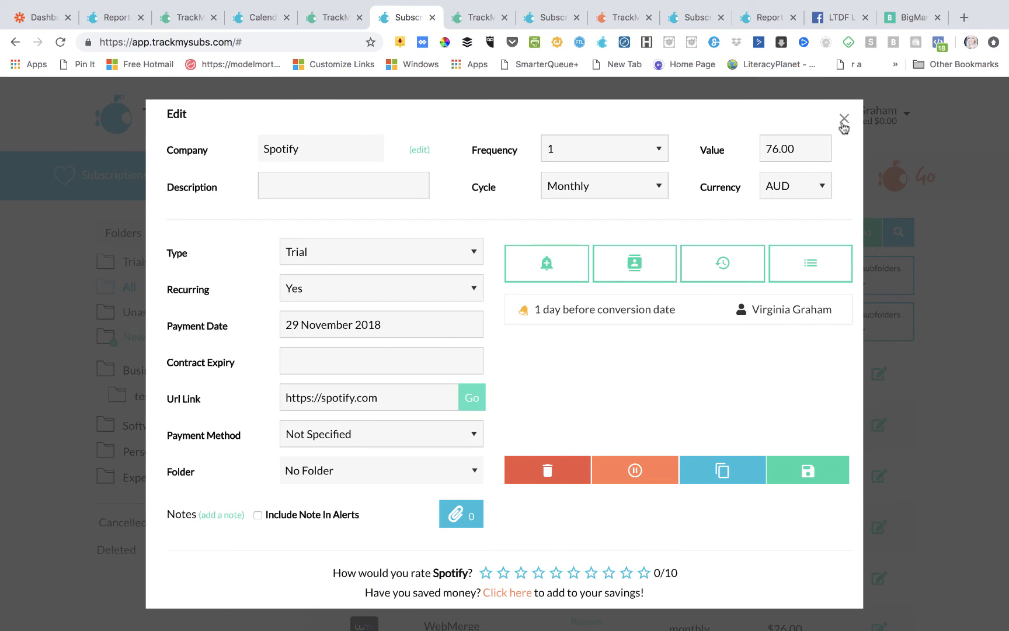
click(844, 119)
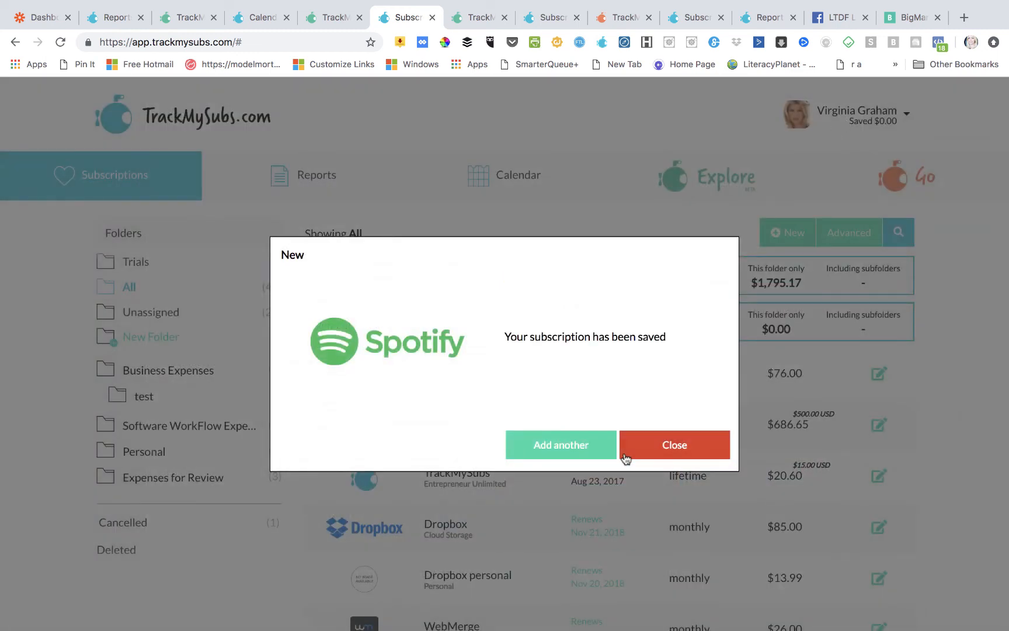
click(662, 445)
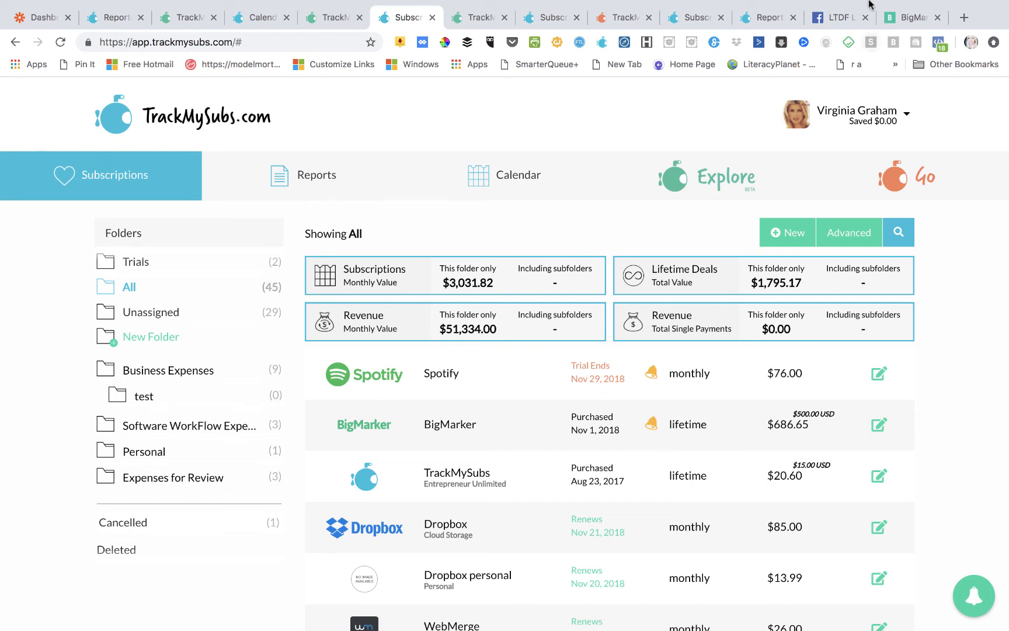
- Use the browser's top-bar controls while the GoDaddy saved confirmation is showing
mouse_move(870, 2)
click(807, 8)
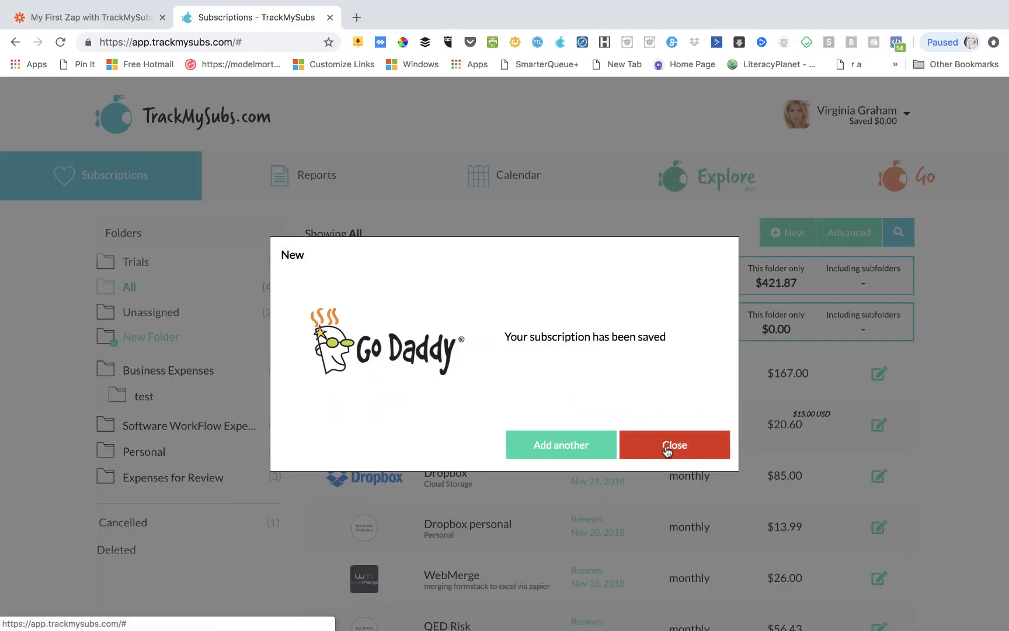
- Dismiss the GoDaddy saved confirmation and scroll through the subscriptions list
click(666, 448)
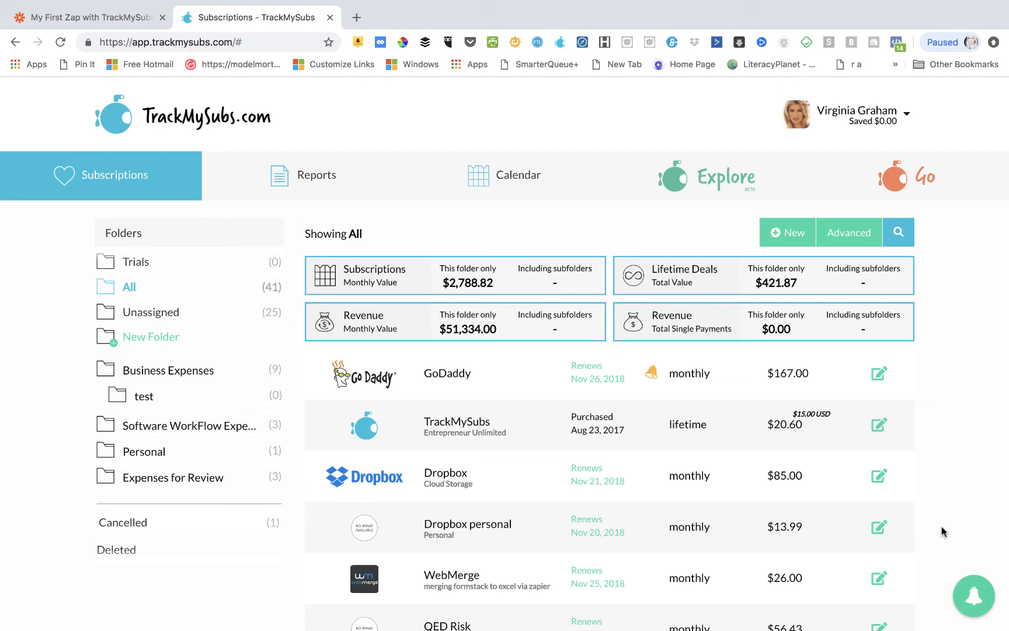
scroll(822, 392, down, 3)
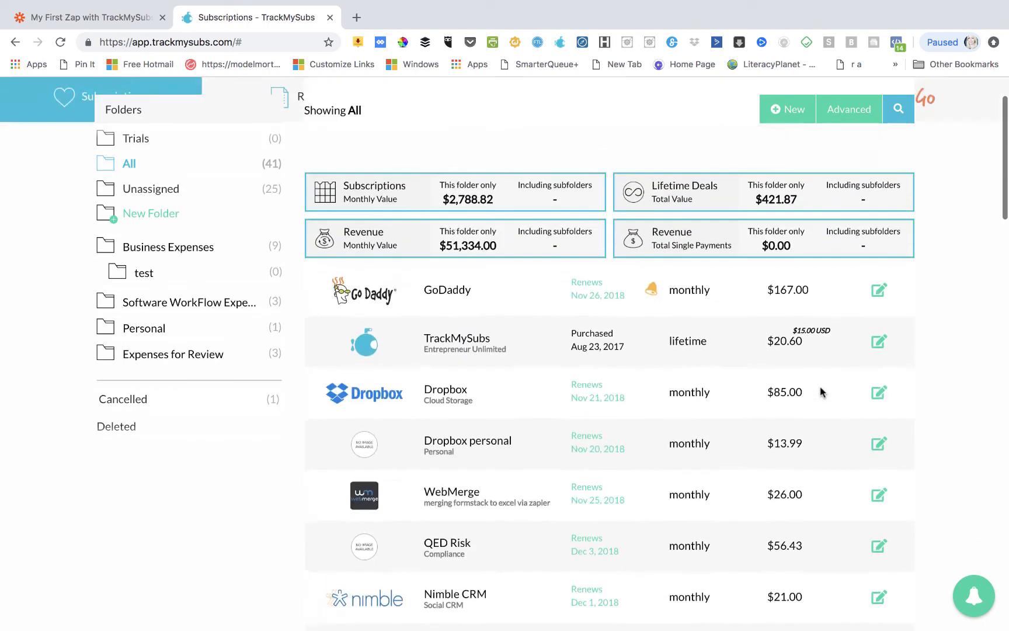
scroll(822, 392, up, 3)
- View the Cashflow report ($582,589.20 yearly net revenue, monthly charts), then open the Explore page
mouse_move(300, 177)
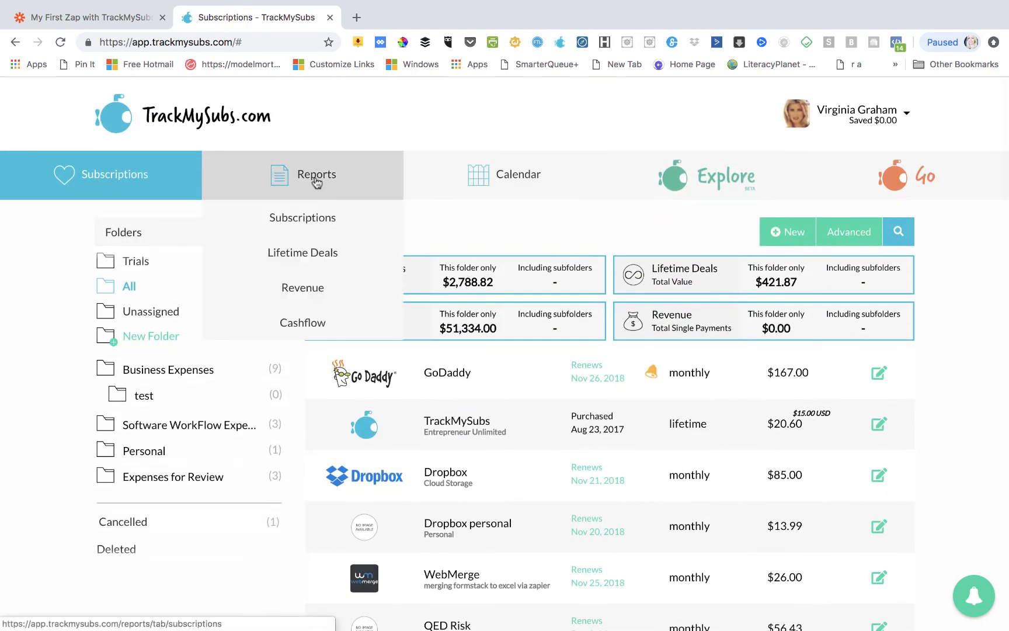
click(321, 324)
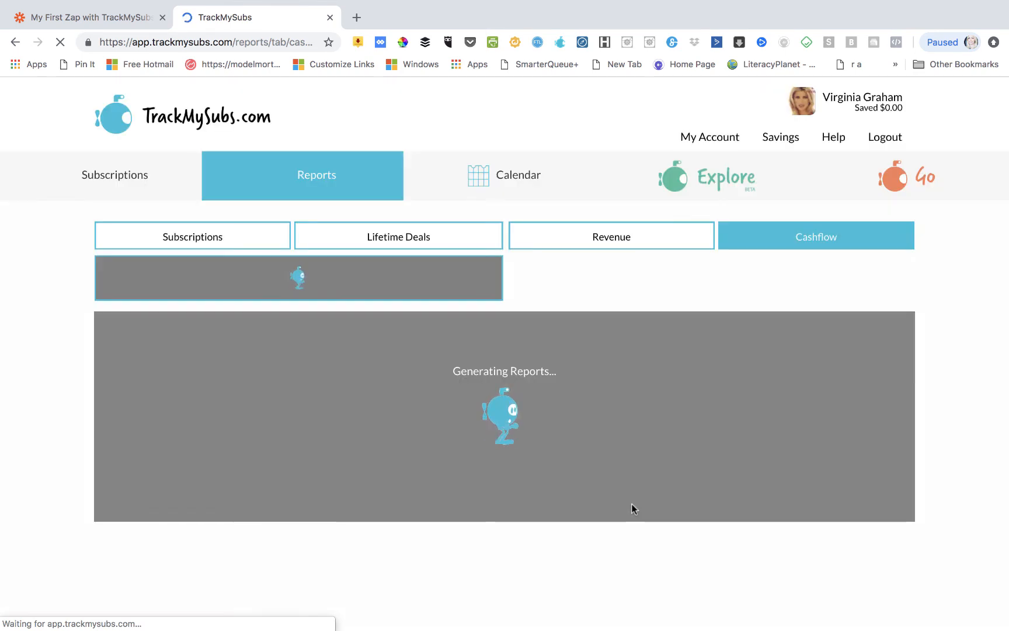
scroll(889, 421, down, 2)
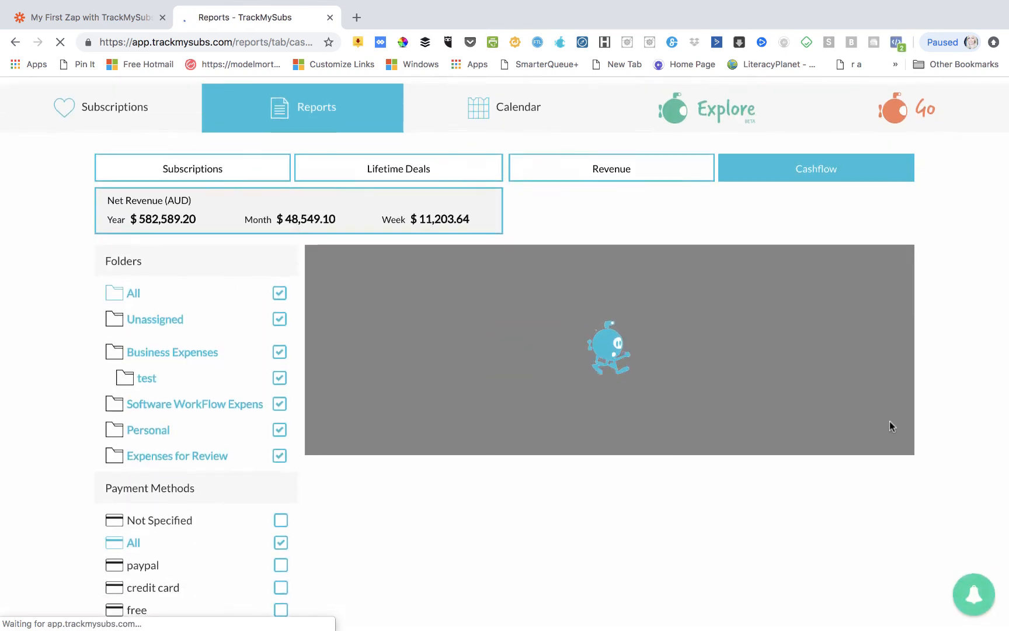
scroll(464, 499, up, 2)
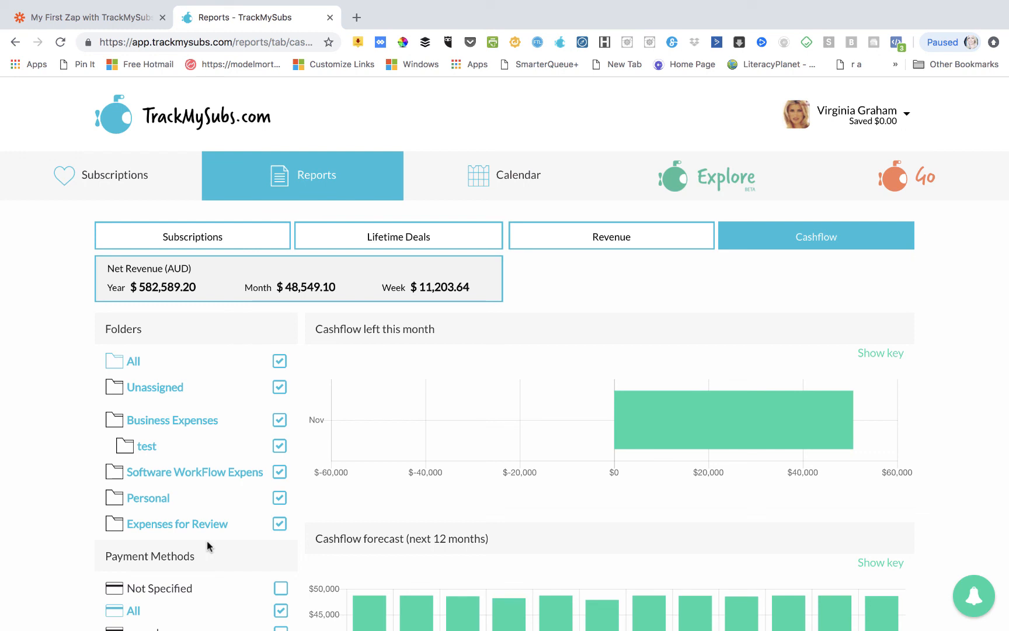
click(697, 195)
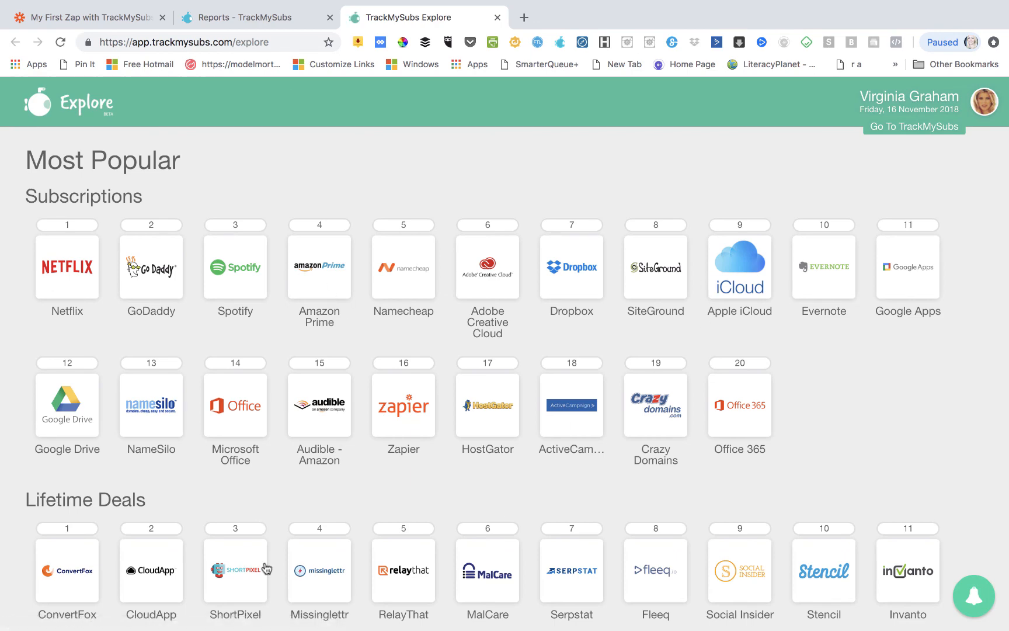
- Browse the Most Popular subscriptions and lifetime deals, then go back to the TrackMySubs subscriptions list
scroll(603, 481, down, 2)
scroll(604, 481, up, 2)
mouse_move(592, 2)
click(894, 126)
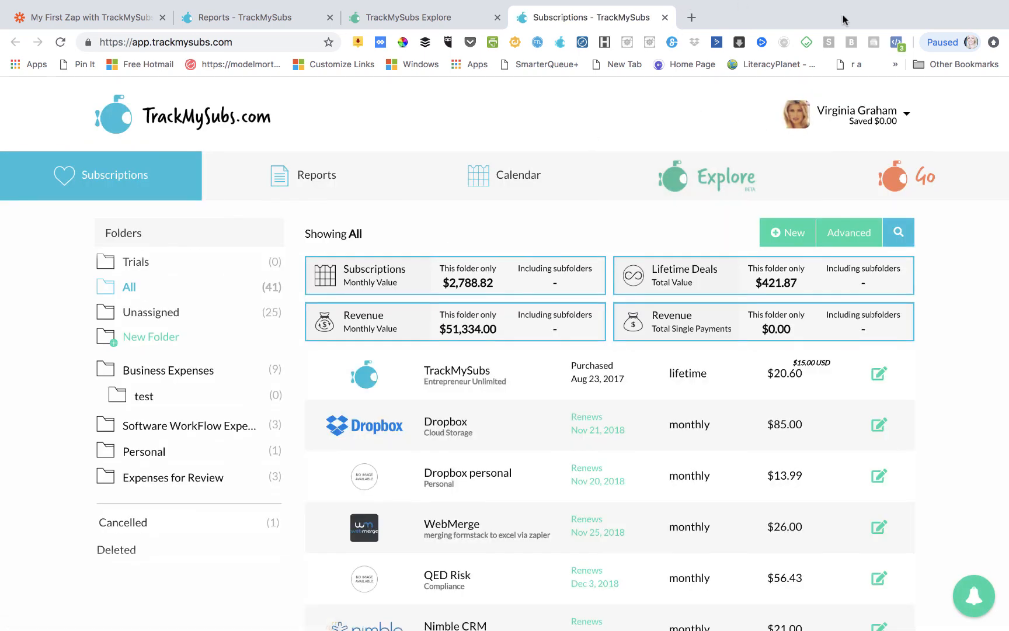
mouse_move(716, 6)
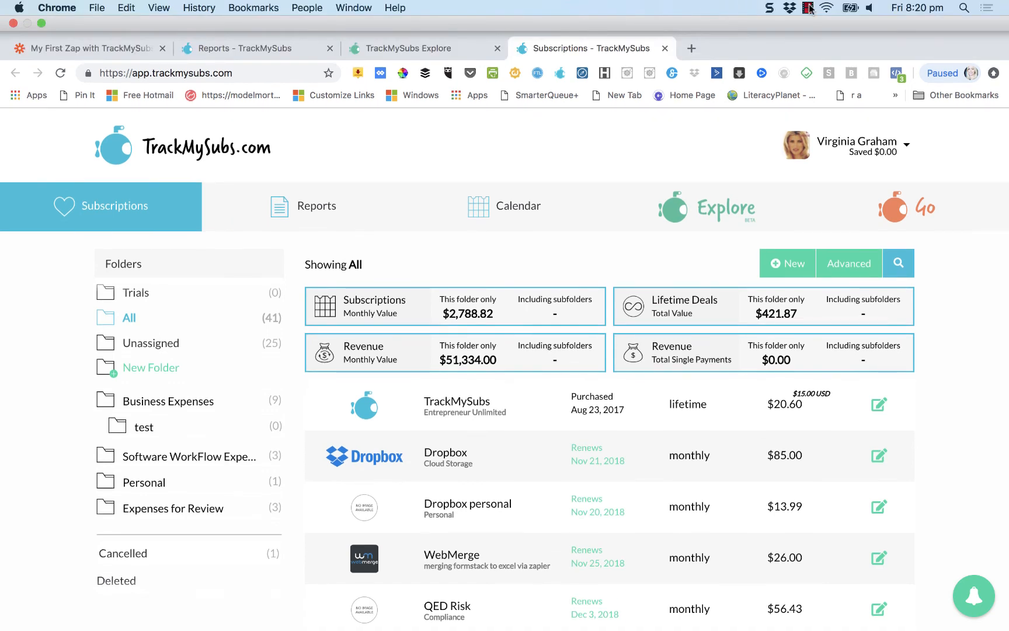